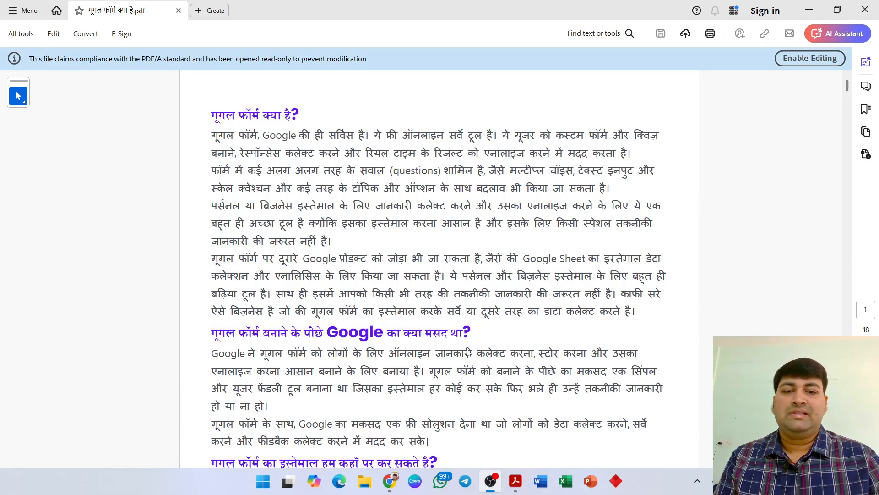
Read the PDF's opening sections on what Google Forms is and why Google created it
left_click(521, 489)
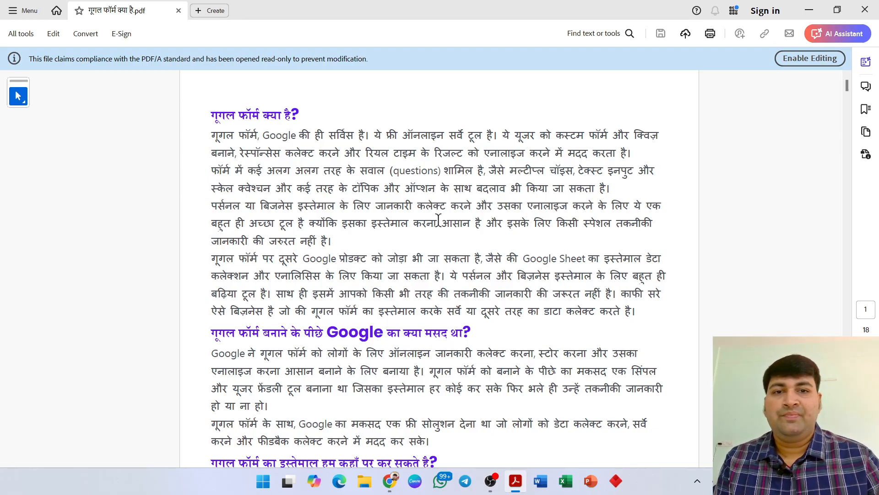
scroll(438, 220, "down", 3)
scroll(438, 220, "up", 2)
scroll(439, 220, "down", 1)
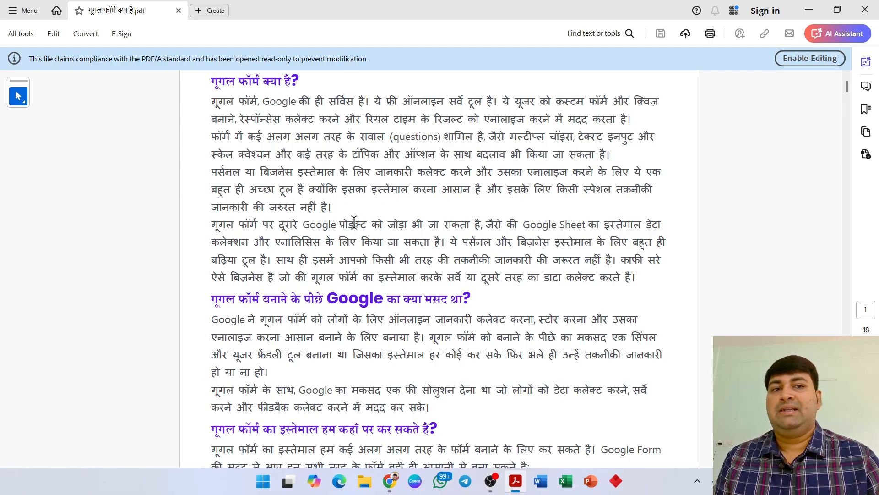
scroll(248, 209, "down", 5)
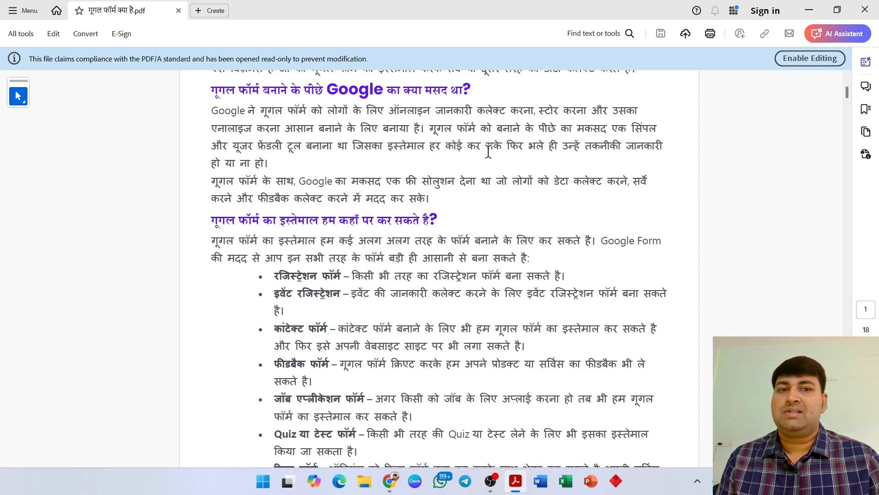
scroll(488, 151, "up", 5)
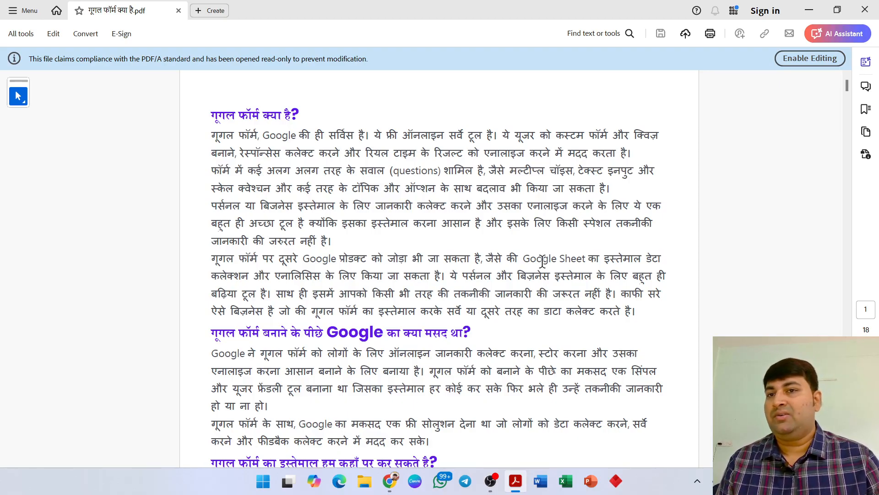
scroll(542, 261, "down", 5)
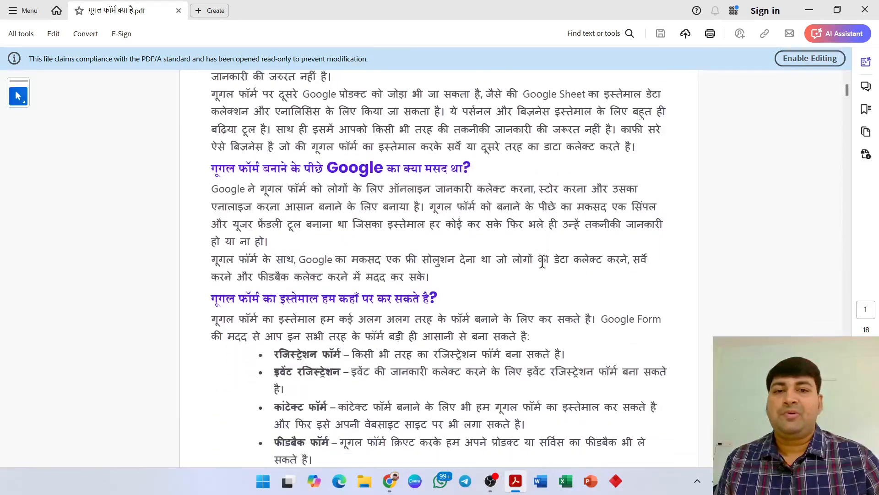
scroll(542, 261, "down", 1)
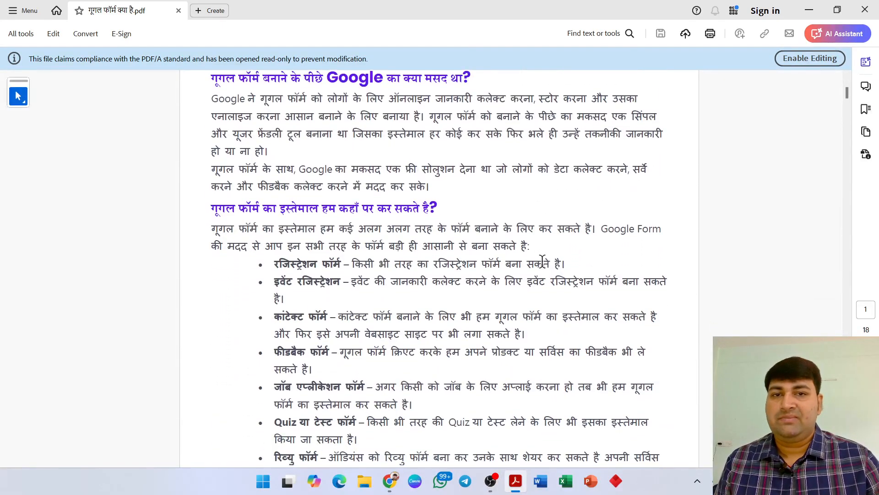
scroll(376, 267, "down", 1)
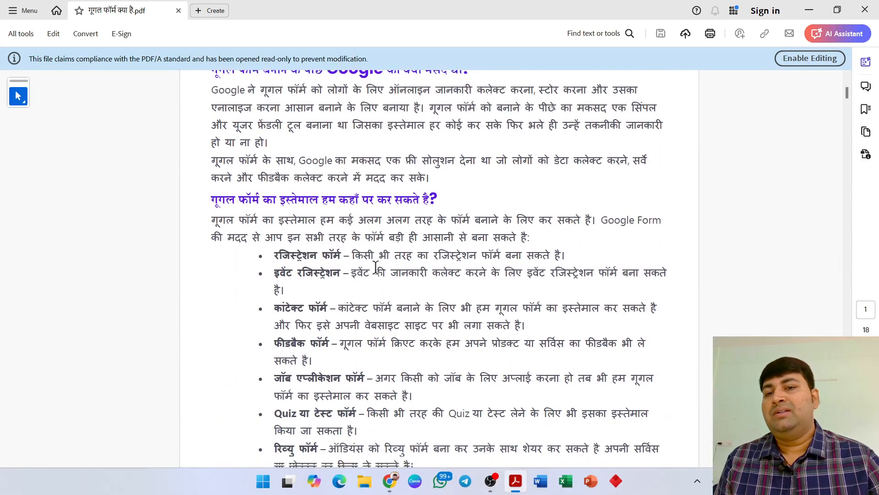
Review the PDF's list of Google Forms uses and the start of the step-by-step guide with its field types
scroll(376, 267, "down", 3)
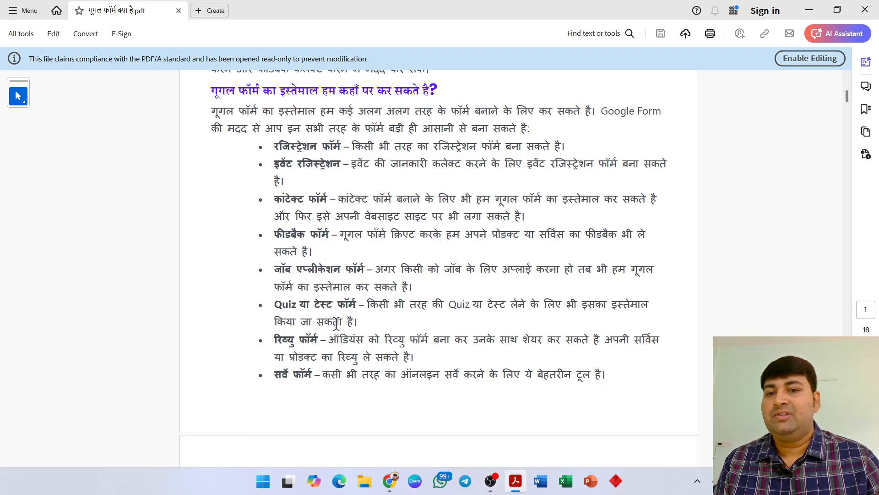
scroll(336, 324, "down", 5)
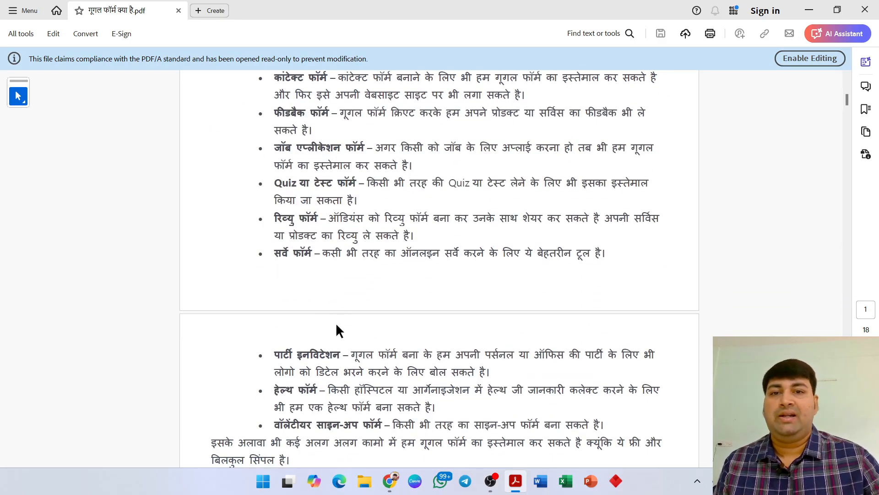
scroll(337, 326, "down", 2)
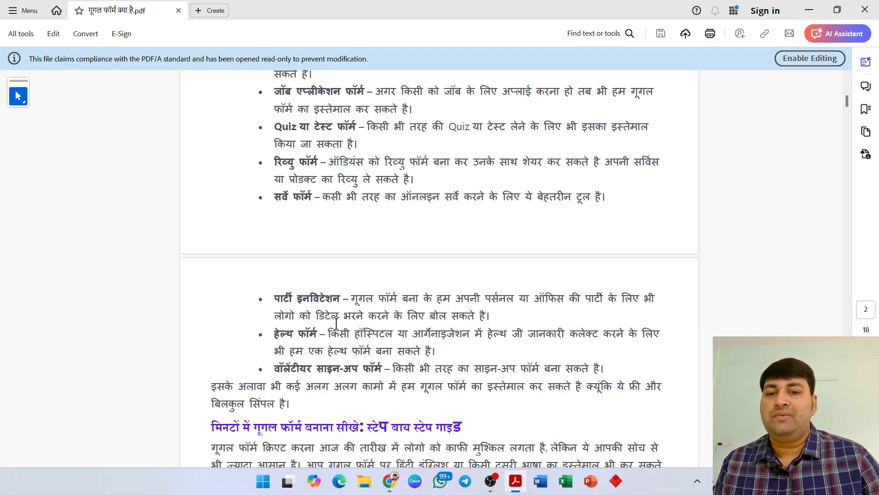
scroll(337, 324, "down", 5)
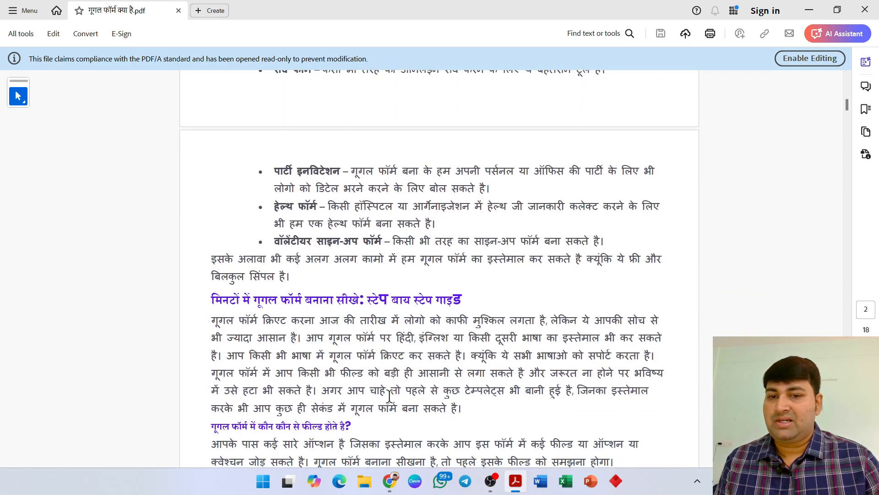
scroll(393, 396, "down", 3)
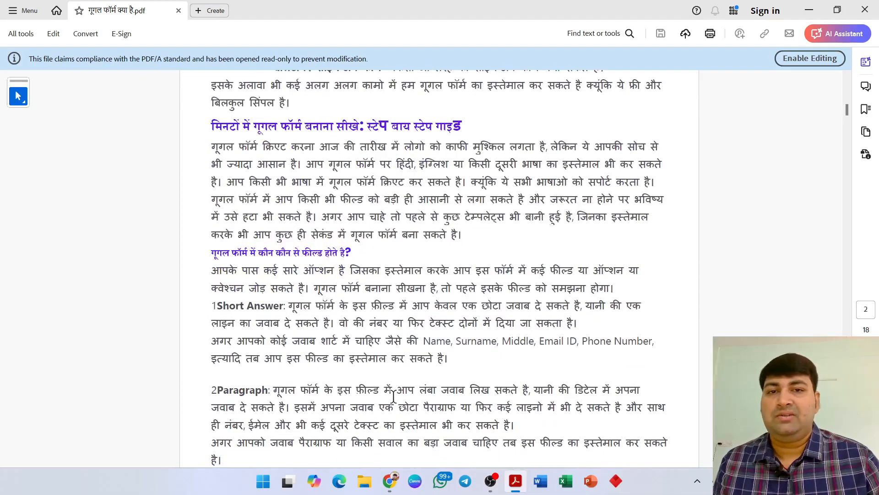
scroll(393, 397, "up", 3)
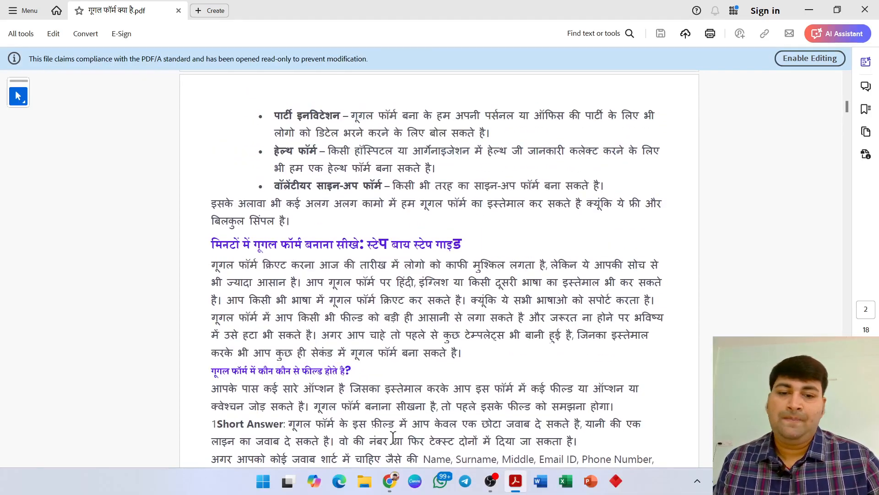
scroll(393, 397, "down", 3)
scroll(397, 459, "up", 5)
scroll(397, 459, "up", 2)
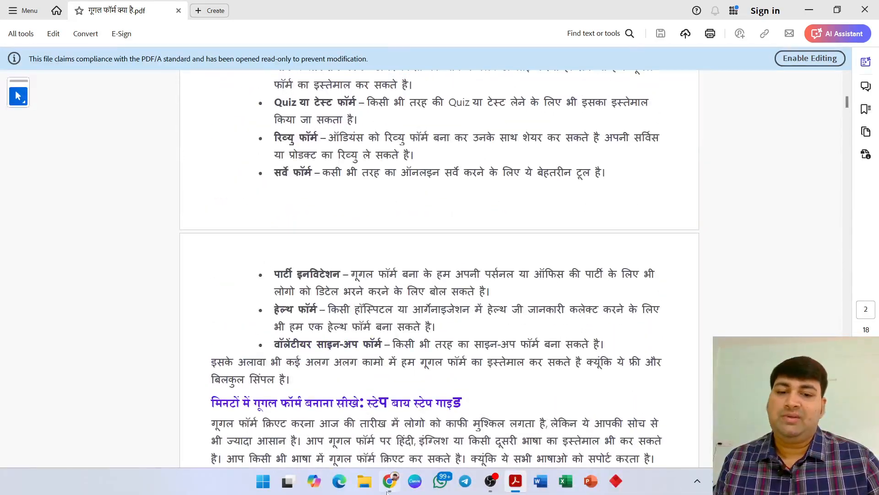
Switch to Chrome and look over the recent search suggestions and the browser's main menu options
left_click(389, 482)
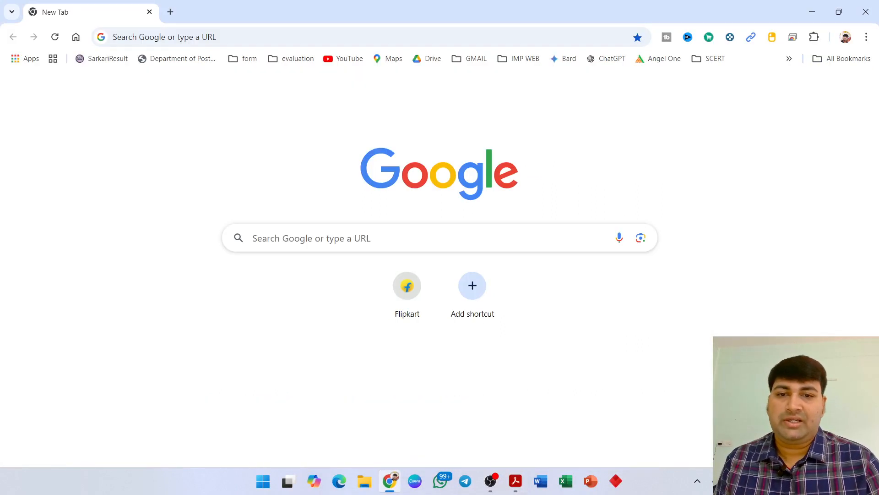
left_click(252, 238)
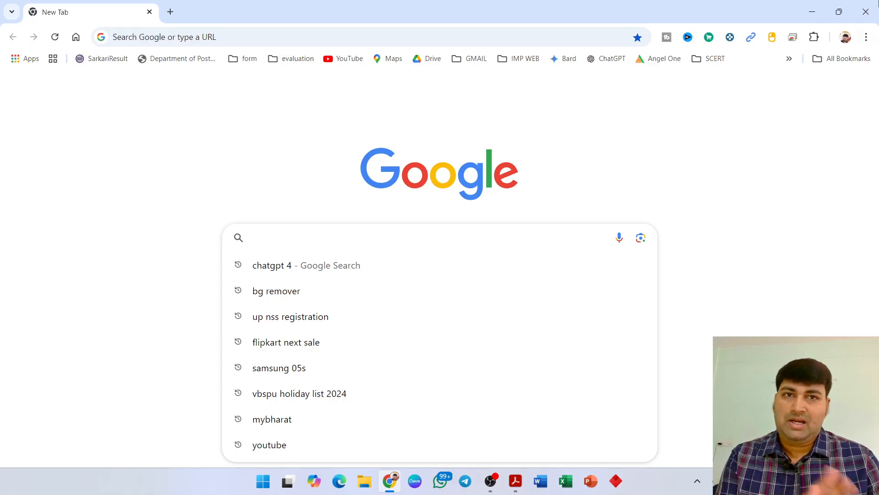
left_click(866, 41)
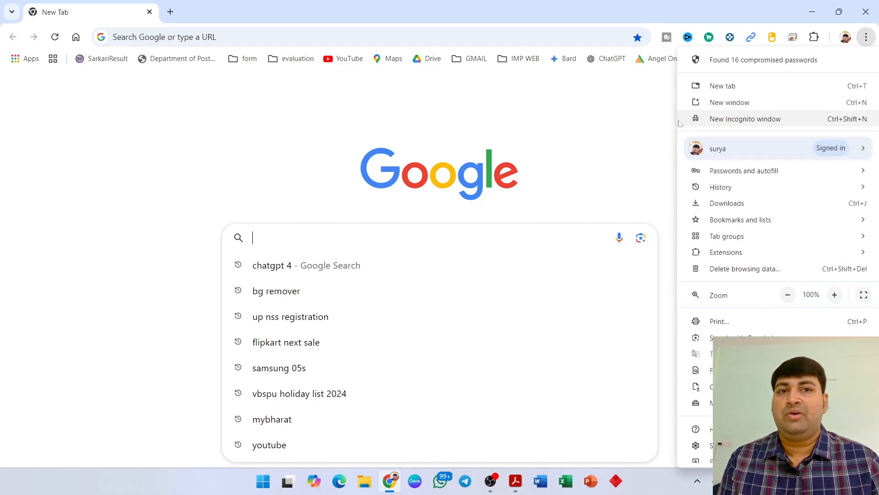
left_click(640, 123)
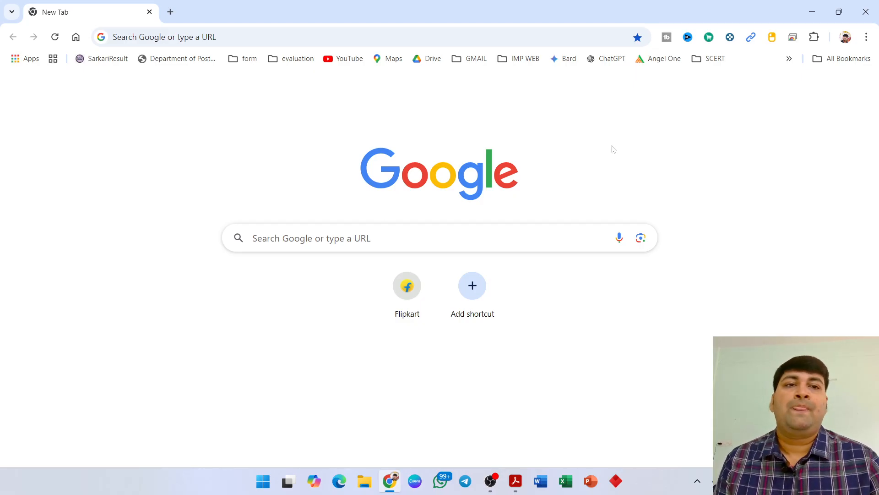
Search the web for "google" from the new tab page
left_click(298, 238)
type("g")
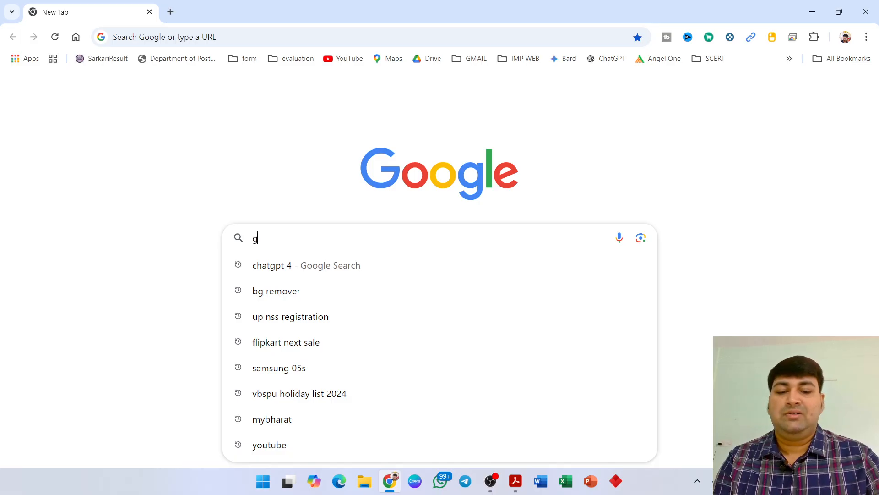
type("oo")
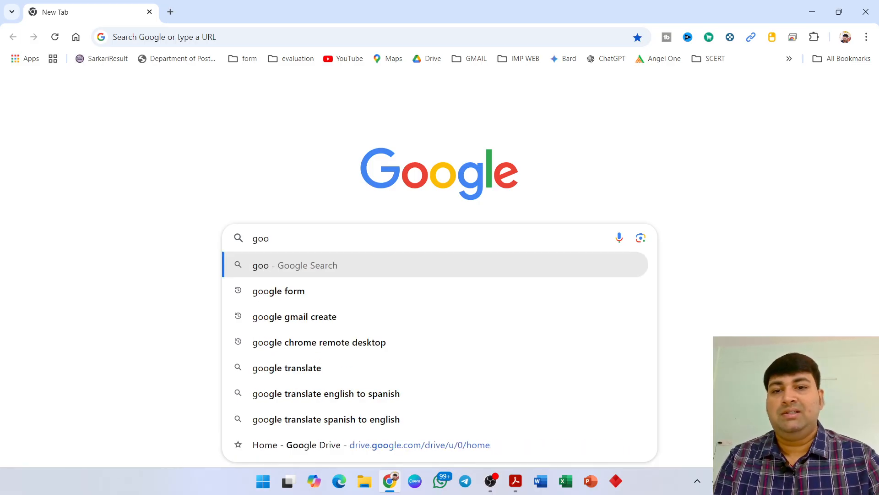
type("gle")
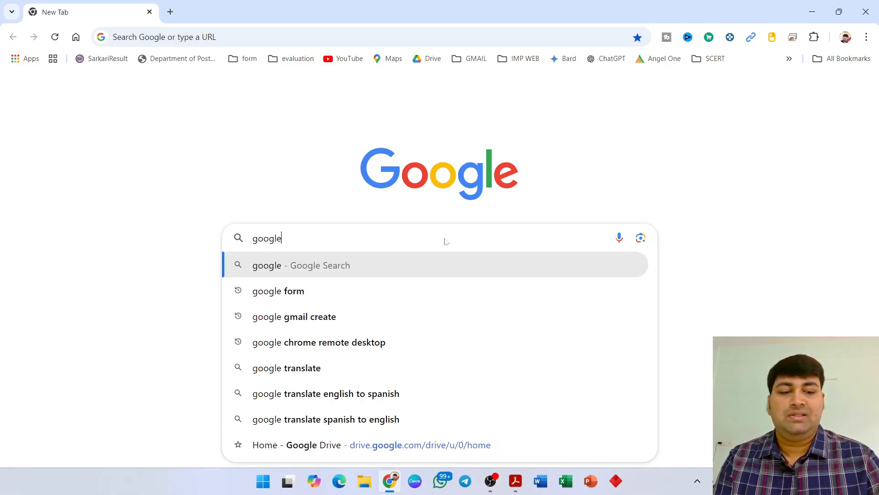
key("Return")
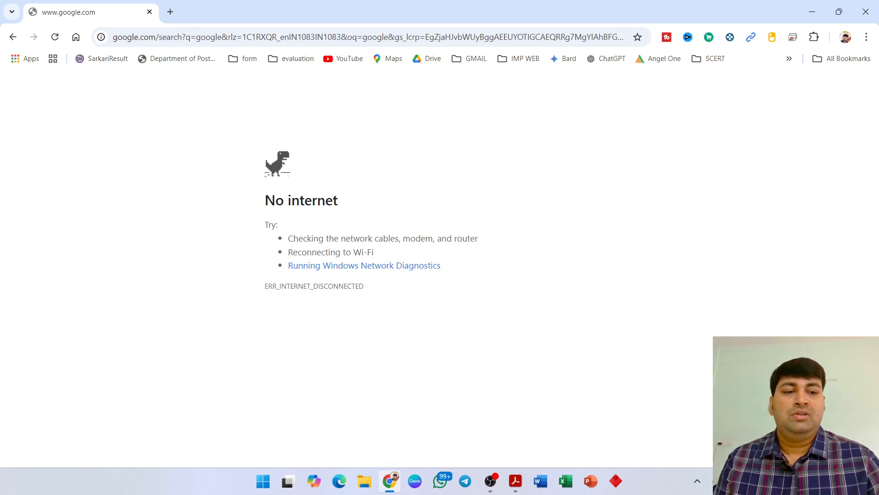
Try to restore the internet connection by switching Wi-Fi off and on several times in the Windows quick settings
left_click(843, 481)
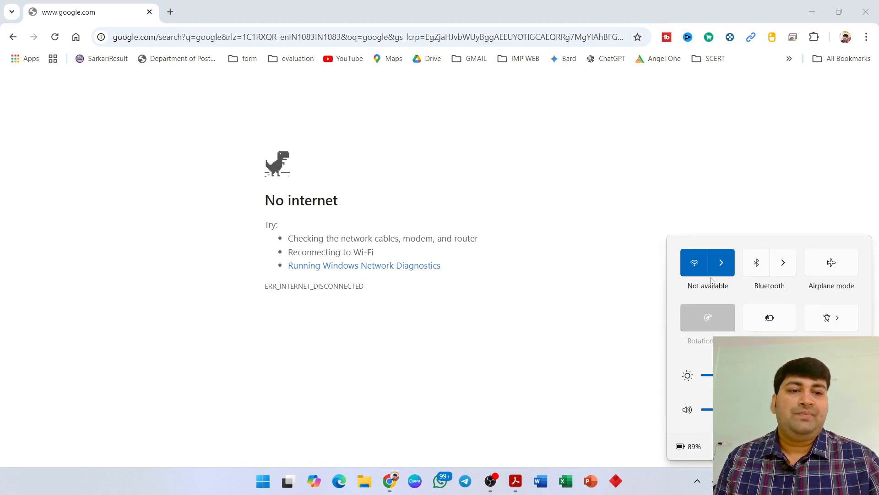
left_click(717, 272)
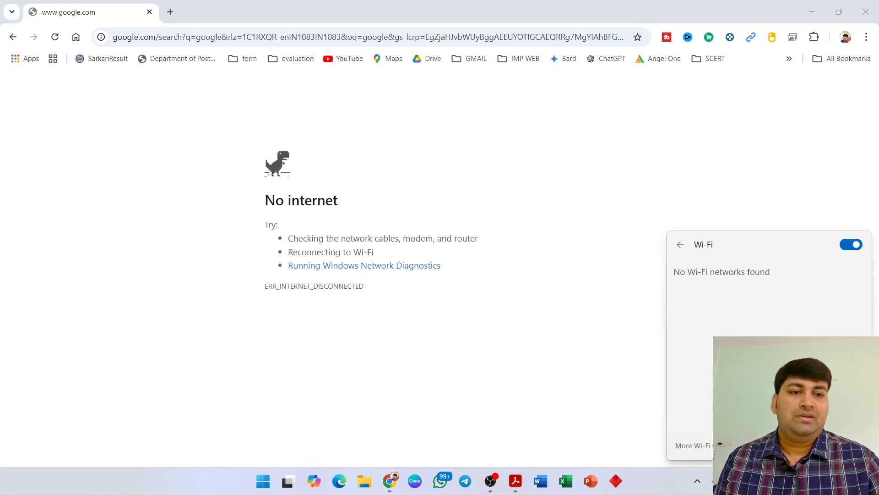
left_click(846, 249)
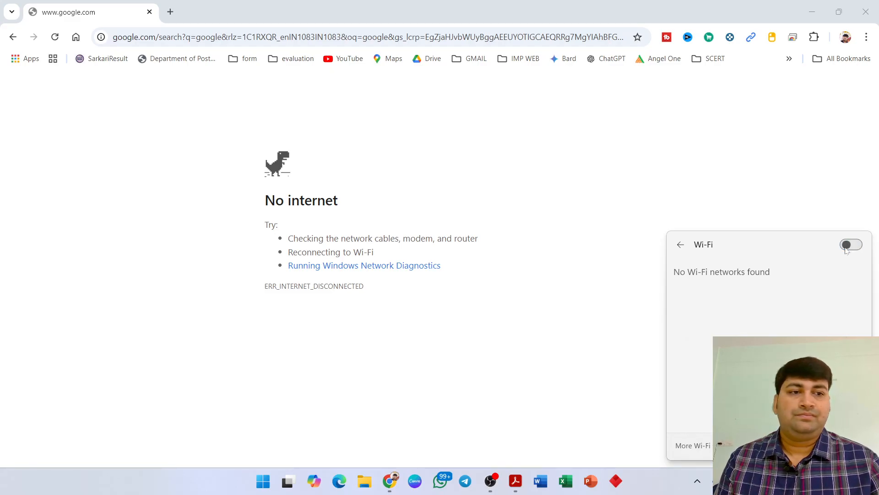
left_click(847, 249)
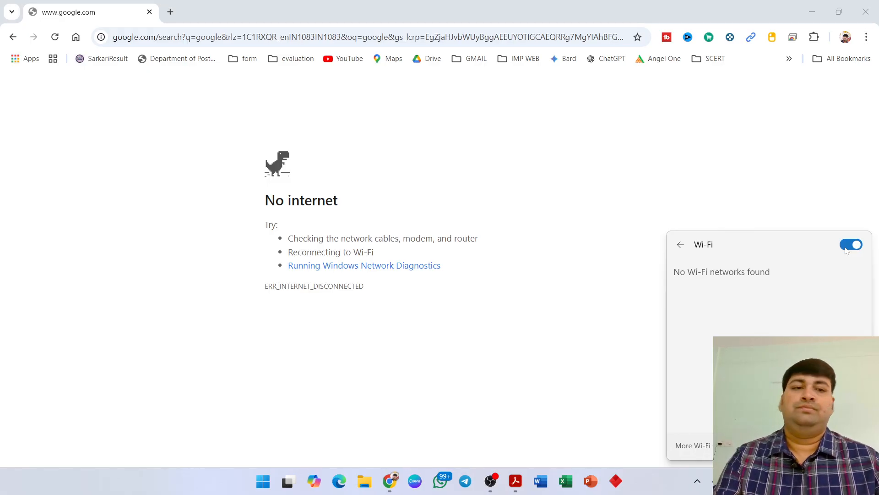
left_click(846, 249)
left_click(847, 250)
left_click(846, 250)
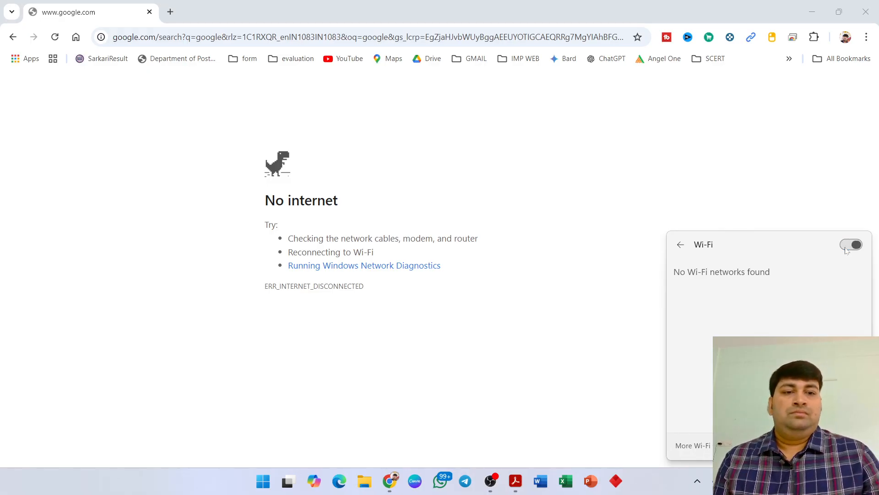
left_click(847, 250)
left_click(571, 378)
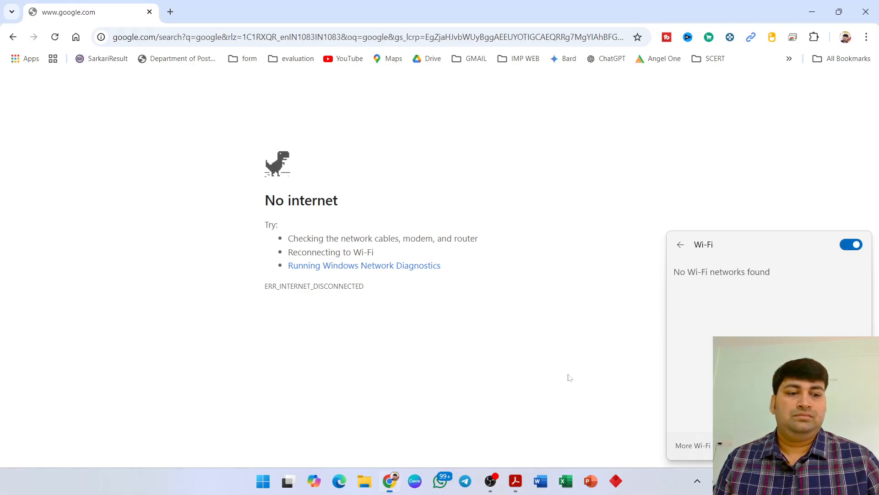
Recheck the available Wi-Fi networks and open the Get Help network troubleshooter from the Network & internet settings
key("super+a")
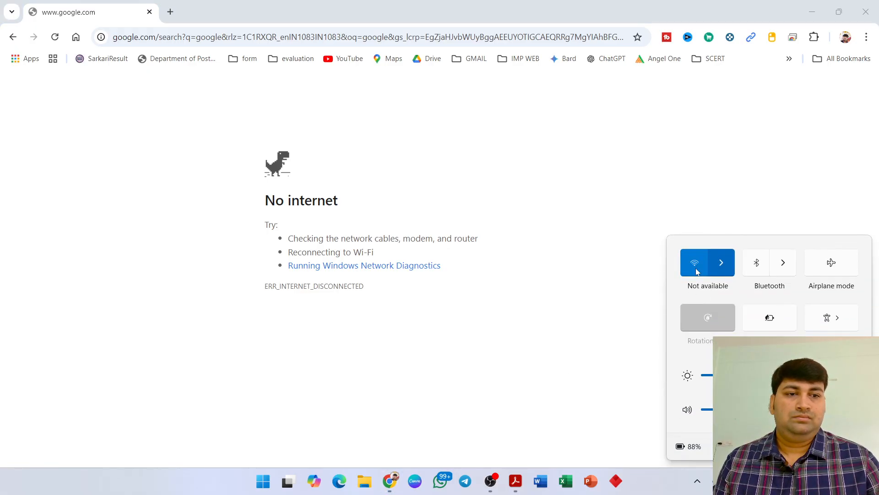
left_click(721, 262)
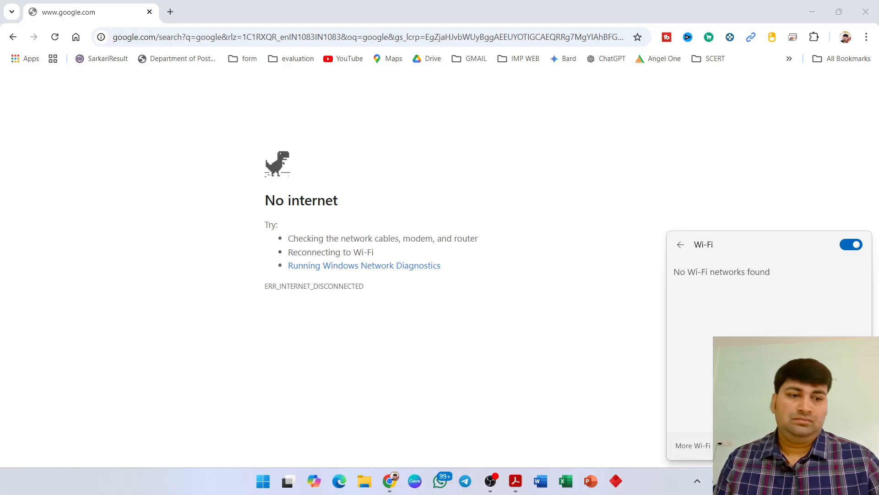
key("Escape")
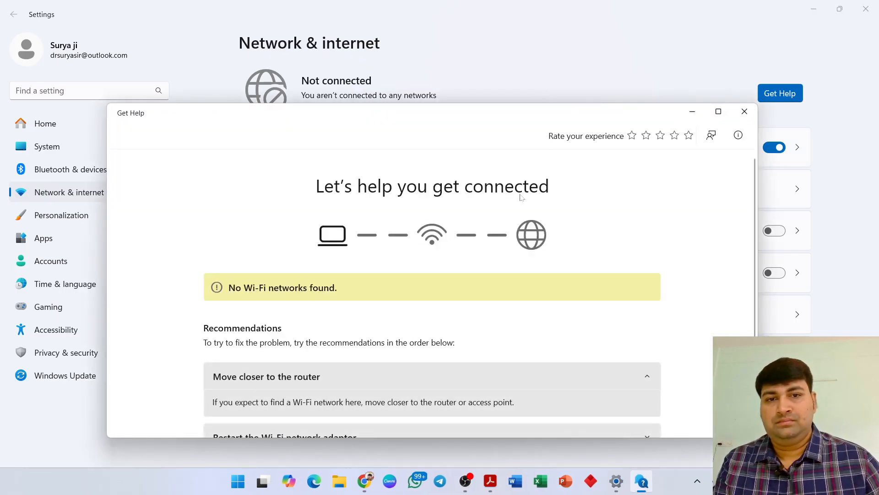
Restart the Wi-Fi network adaptor using the troubleshooter's recommendation, and close Get Help
scroll(428, 278, "down", 3)
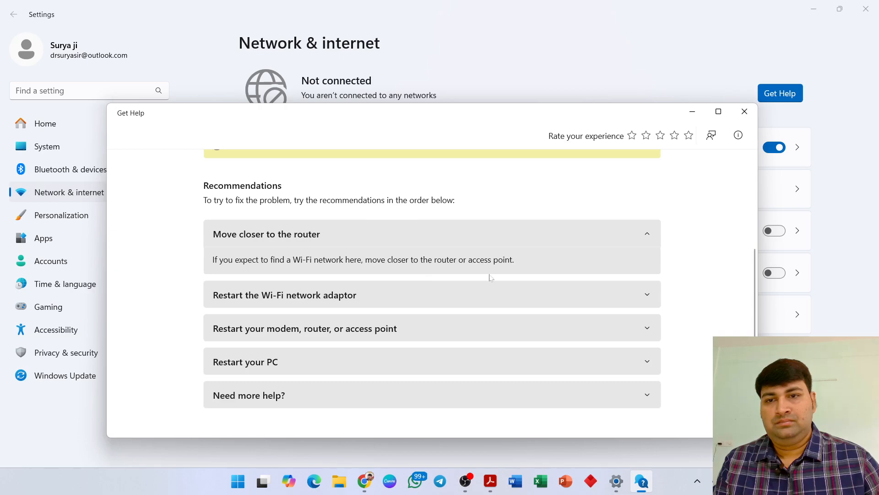
left_click(319, 295)
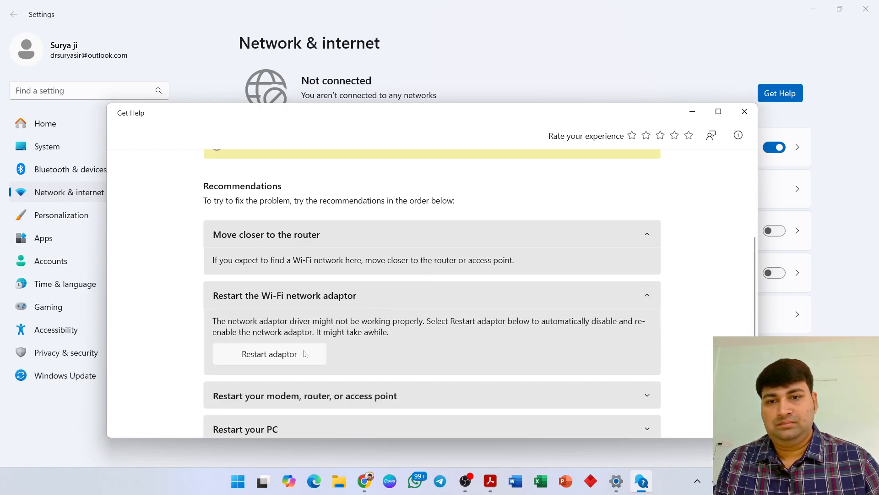
left_click(271, 358)
scroll(275, 355, "down", 2)
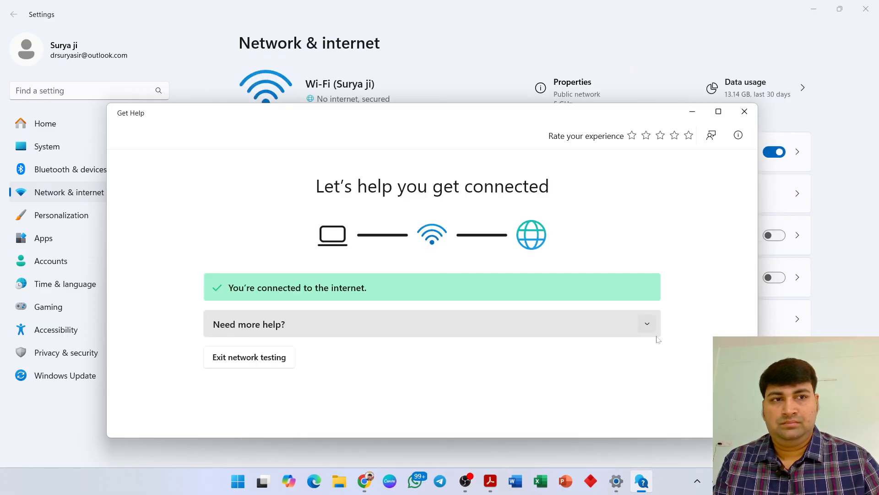
left_click(744, 111)
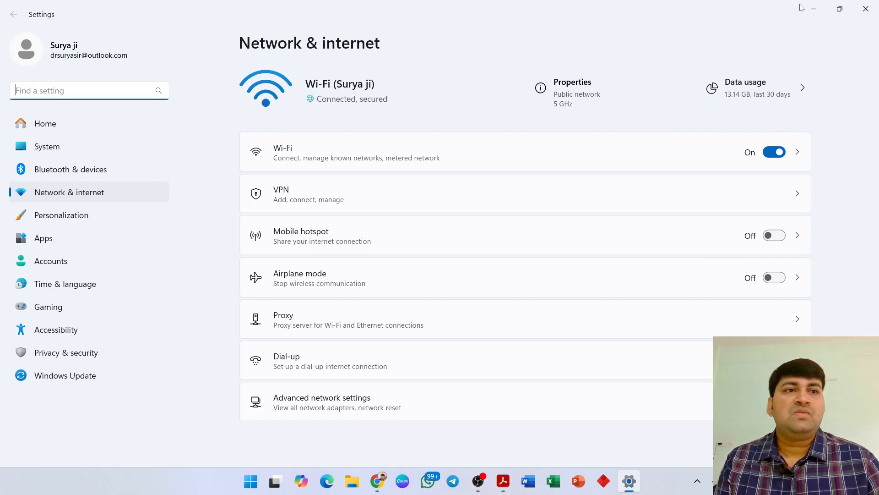
Return to the browser, and create a blank form in Google Forms, reached through the Google apps list
left_click_drag(803, 7, 812, 11)
left_click(817, 11)
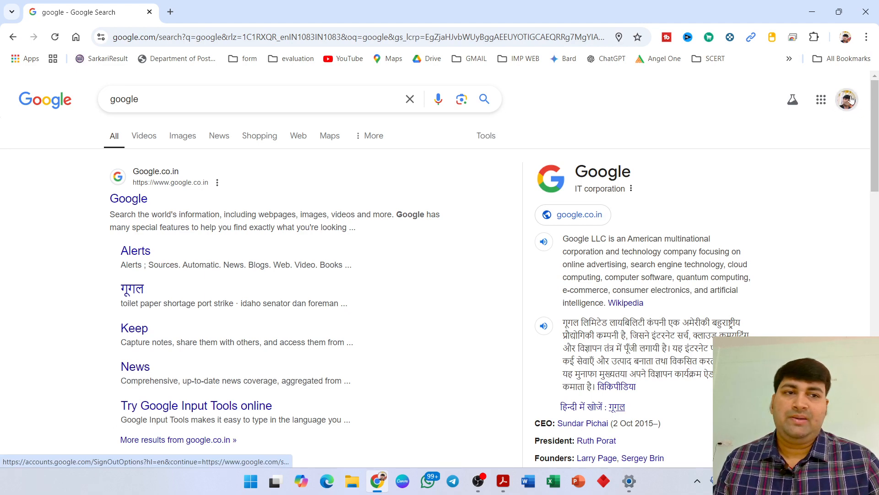
left_click(821, 100)
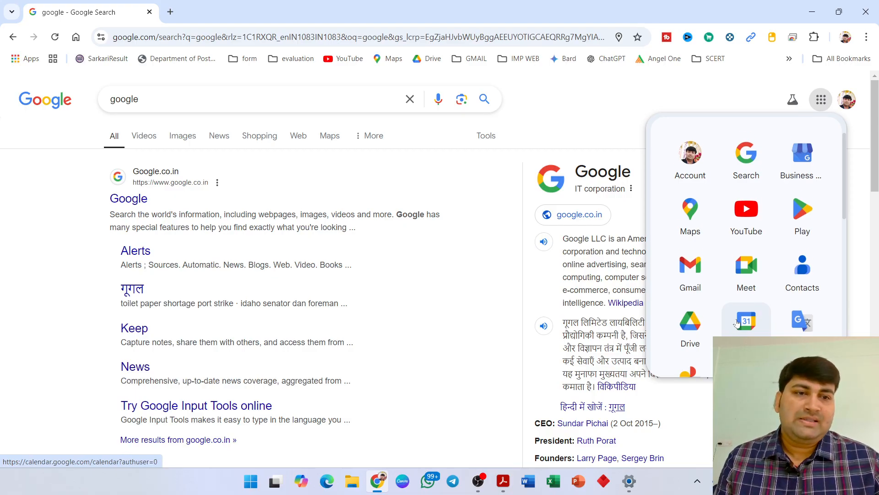
scroll(738, 323, "down", 3)
scroll(738, 323, "down", 3)
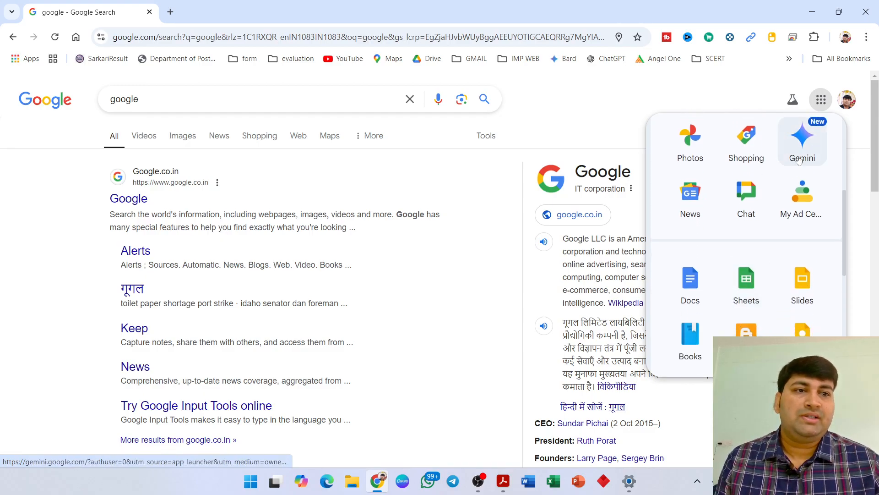
scroll(760, 293, "down", 1)
scroll(767, 271, "down", 5)
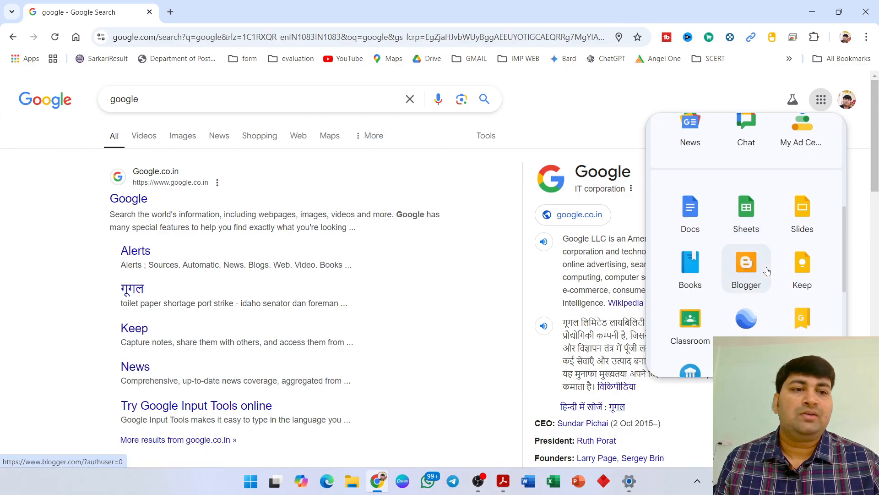
scroll(768, 271, "down", 1)
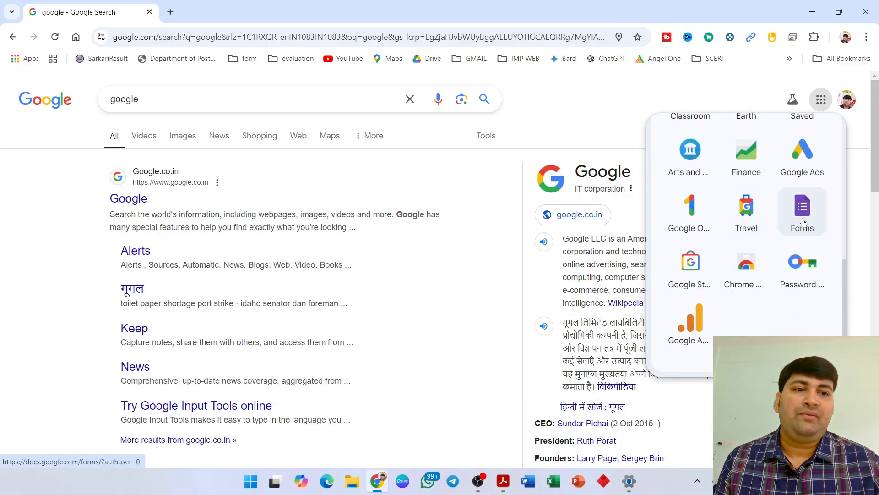
left_click(803, 210)
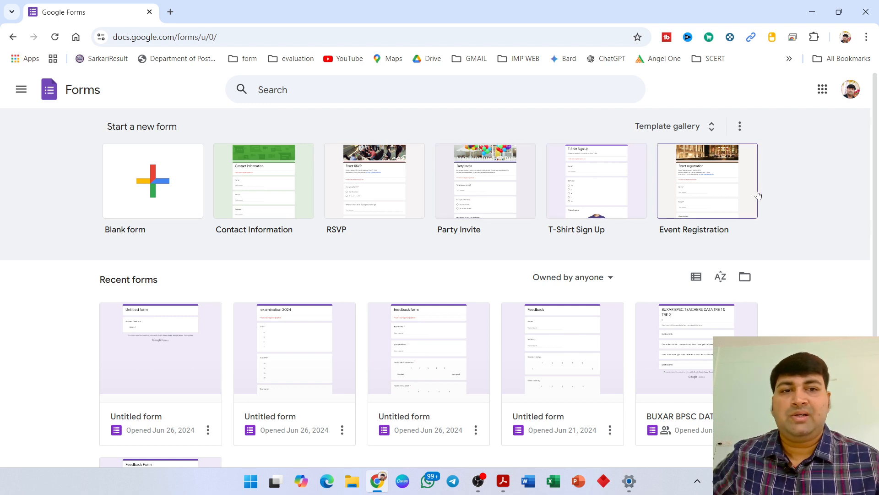
left_click(136, 167)
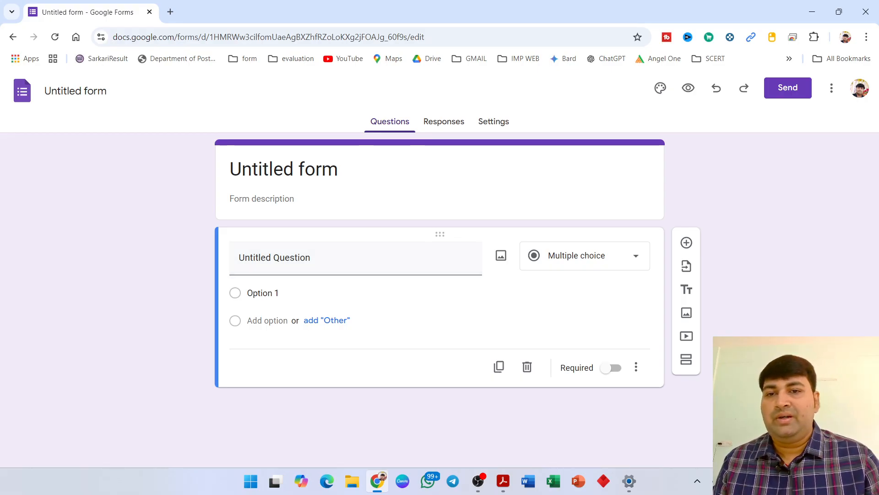
left_click(337, 168)
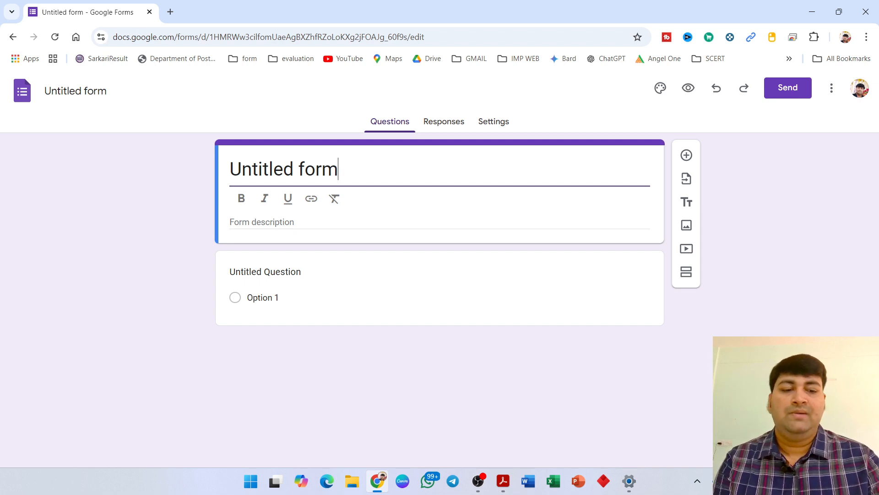
key("BackSpace")
key("BackSpace")
key("BackSpace")
key("BackSpace")
key("BackSpace")
key("BackSpace")
key("BackSpace")
key("BackSpace")
key("BackSpace")
key("BackSpace")
key("BackSpace")
key("BackSpace")
key("BackSpace")
key("ctrl+z")
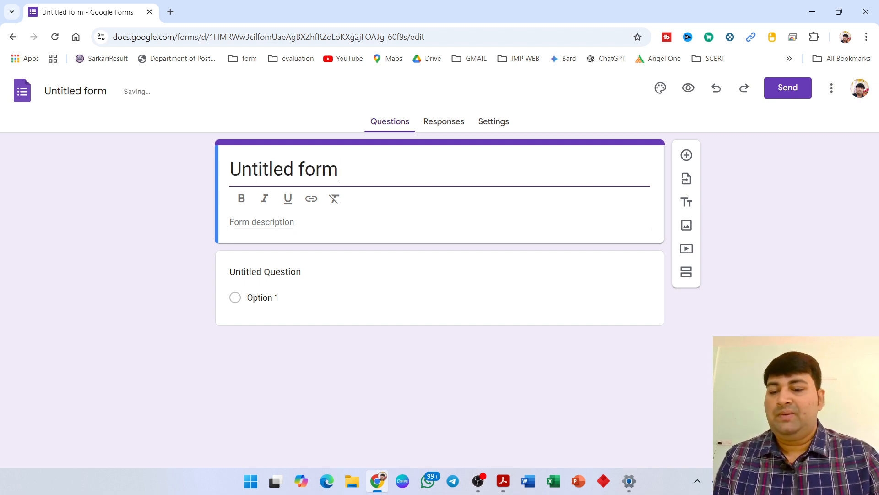
Replace the form's default title with "Admission Form"
type("Ad")
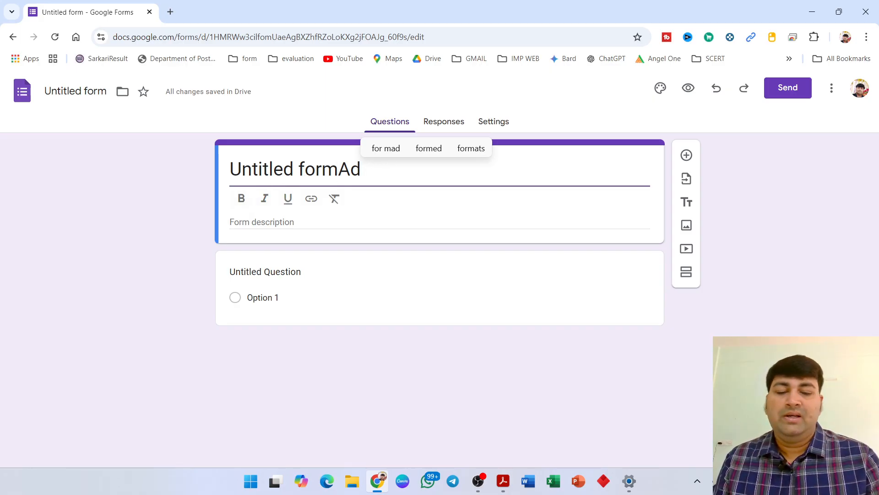
key("BackSpace")
key("BackSpace")
key("BackSpace")
key("BackSpace")
key("BackSpace")
key("BackSpace")
key("BackSpace")
key("BackSpace")
key("BackSpace")
key("BackSpace")
key("BackSpace")
key("BackSpace")
key("BackSpace")
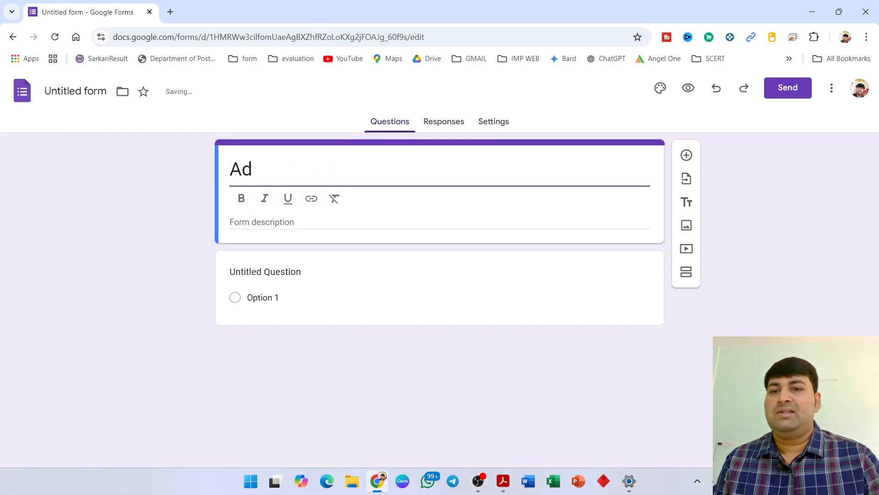
type("Ad")
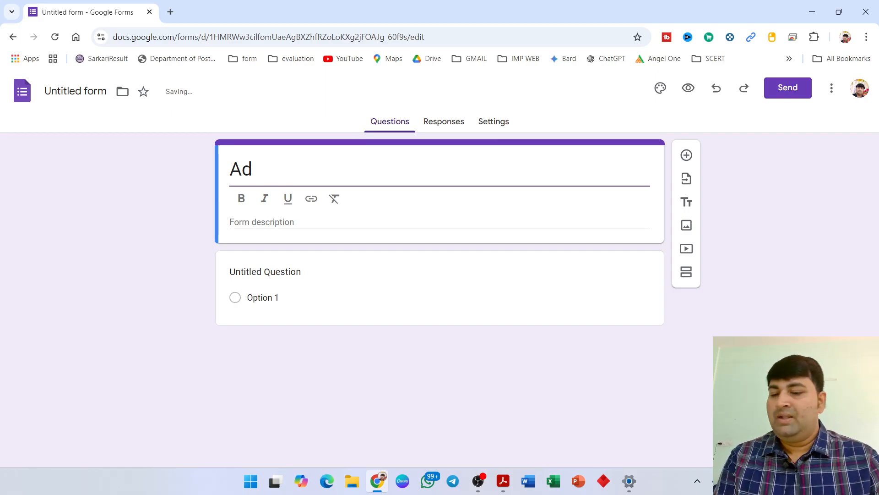
type("mission")
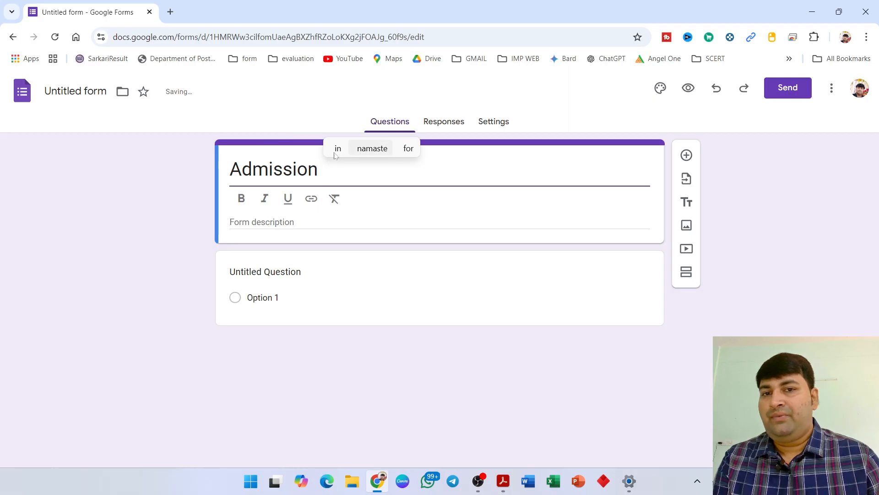
type("d")
key("BackSpace")
type("f")
key("BackSpace")
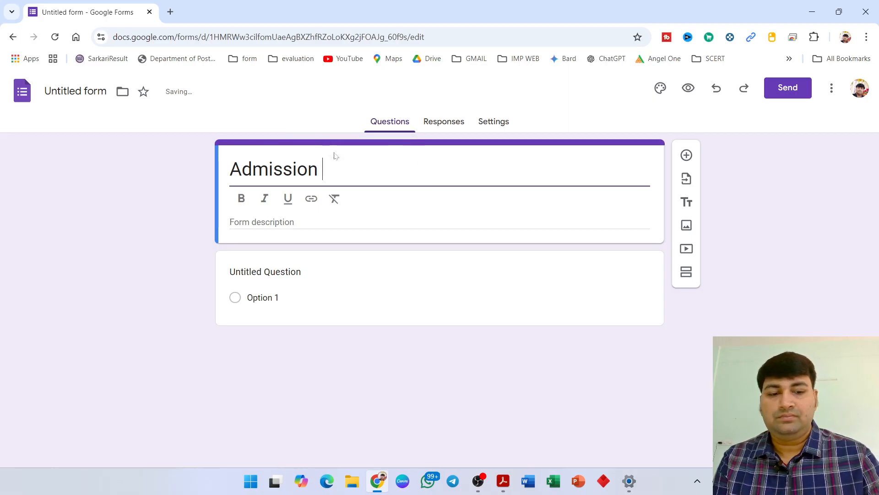
type("Form")
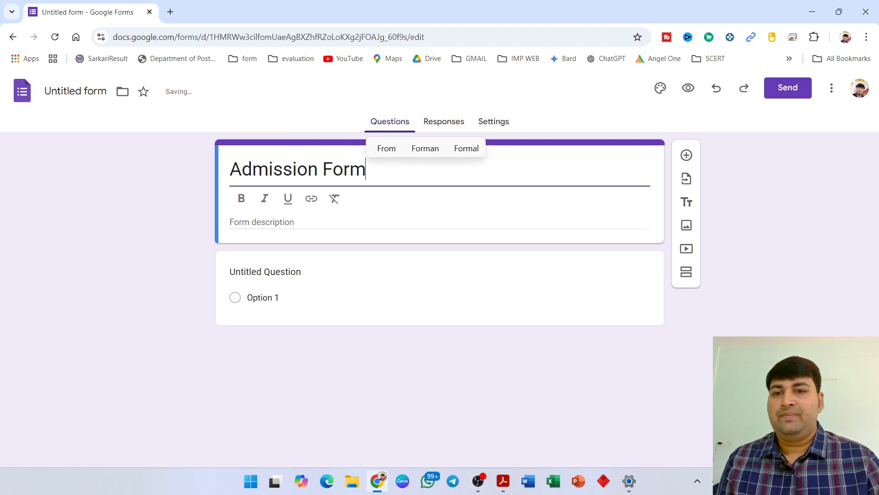
Select the whole "Admission Form" title and make it bold
left_click(271, 221)
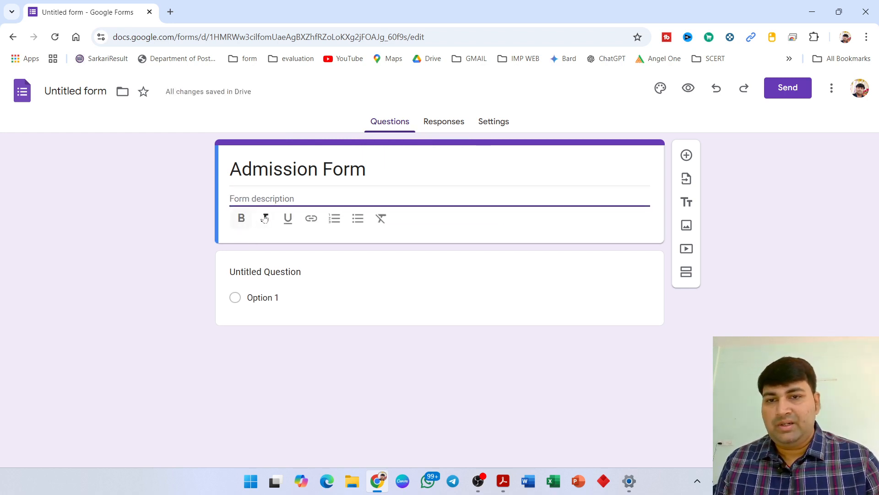
left_click(261, 170)
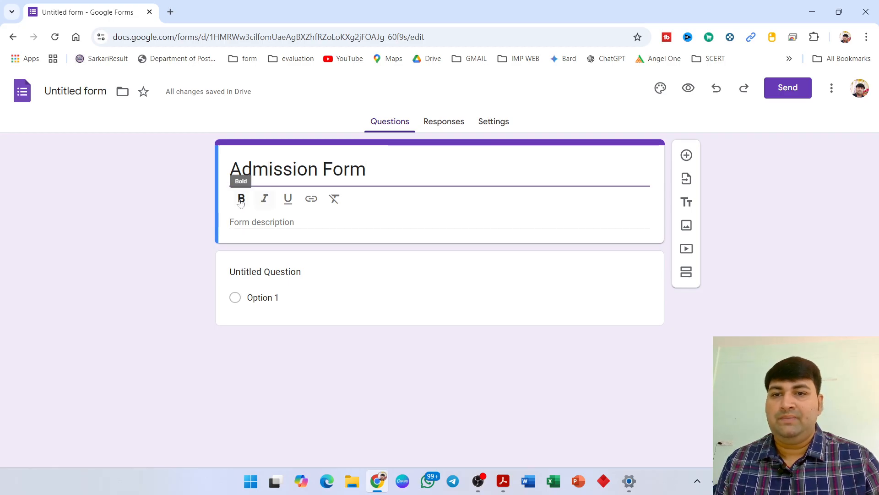
left_click(240, 201)
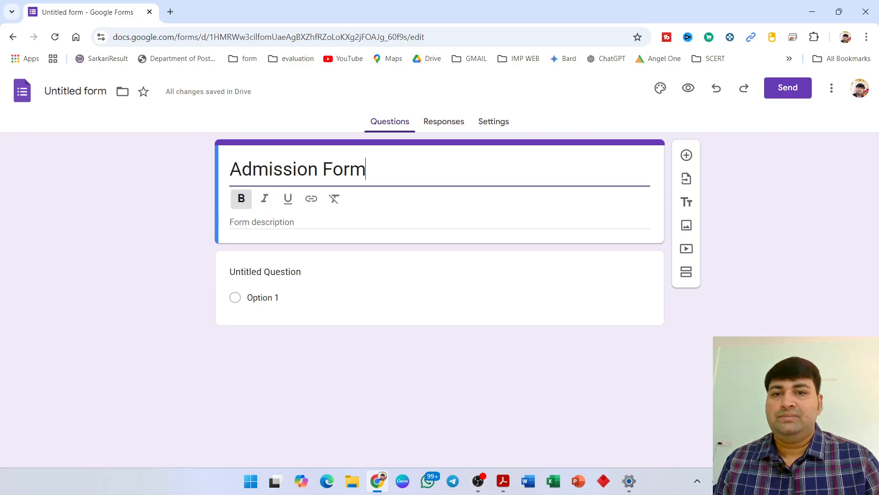
key("shift+Left")
key("shift+Left")
key("shift+Left")
key("shift+Left")
key("shift+Left")
key("shift+Left")
key("shift+Left")
key("shift+Left")
key("shift+Left")
key("shift+Left")
key("shift+Left")
key("shift+Left")
key("shift+Left")
key("shift+Left")
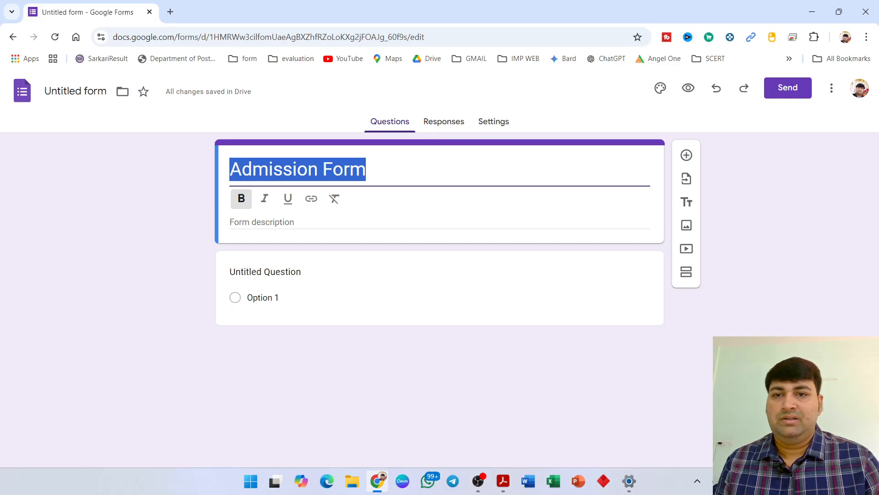
left_click(240, 198)
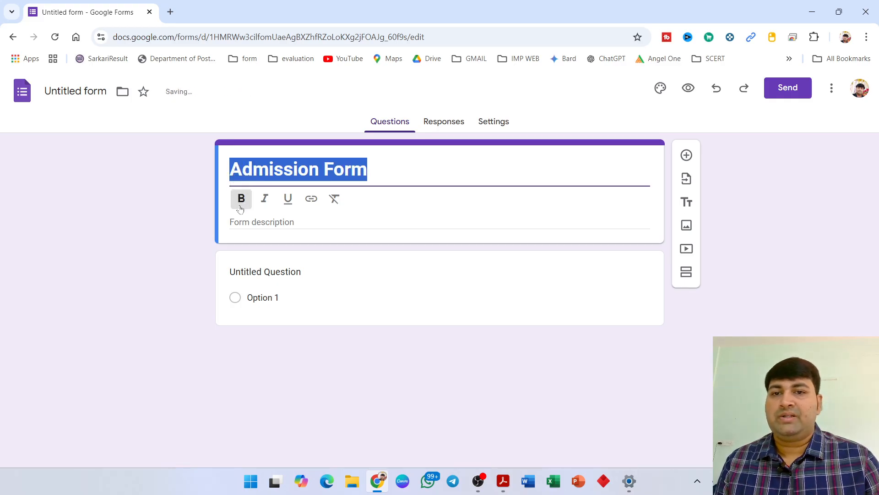
Try italic and underline formatting on the form title, and remove both again
left_click(264, 204)
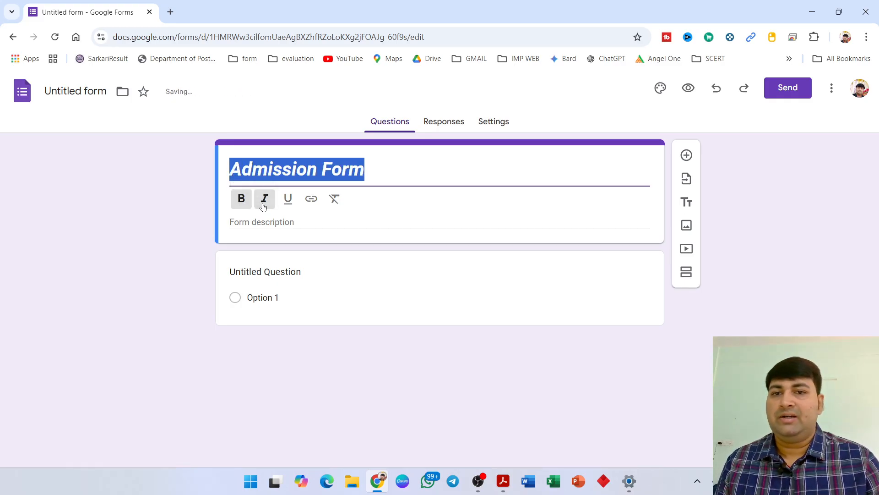
left_click(288, 201)
left_click(290, 202)
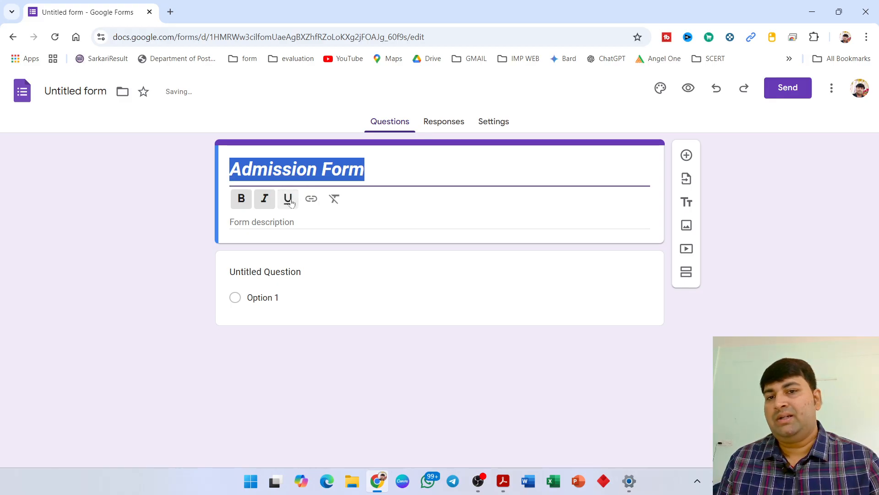
left_click(260, 204)
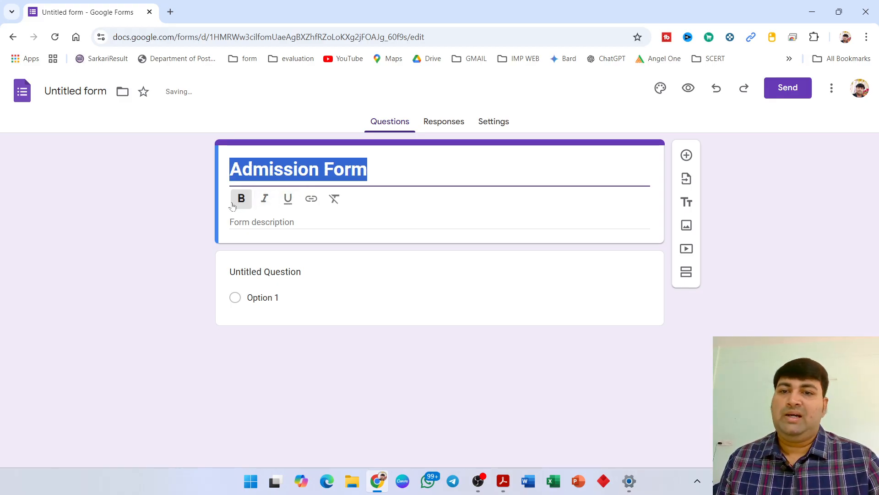
Enter "school admission" as the form description below the title
left_click(316, 227)
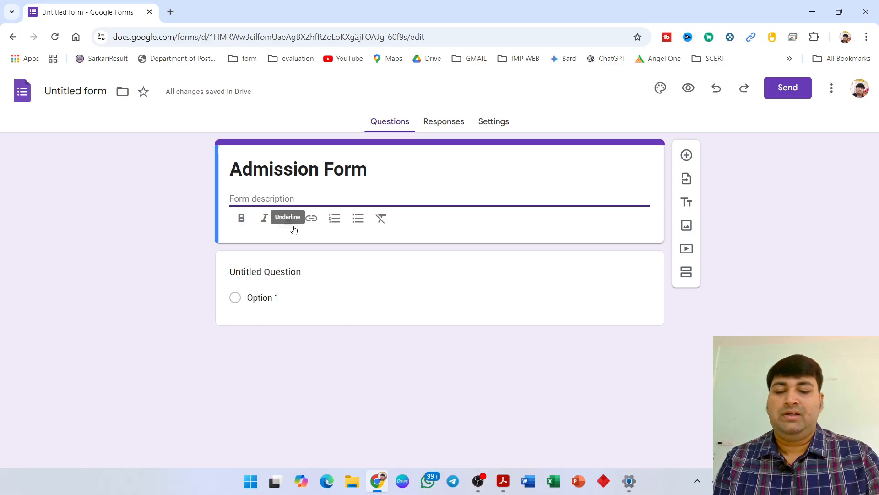
type("school ")
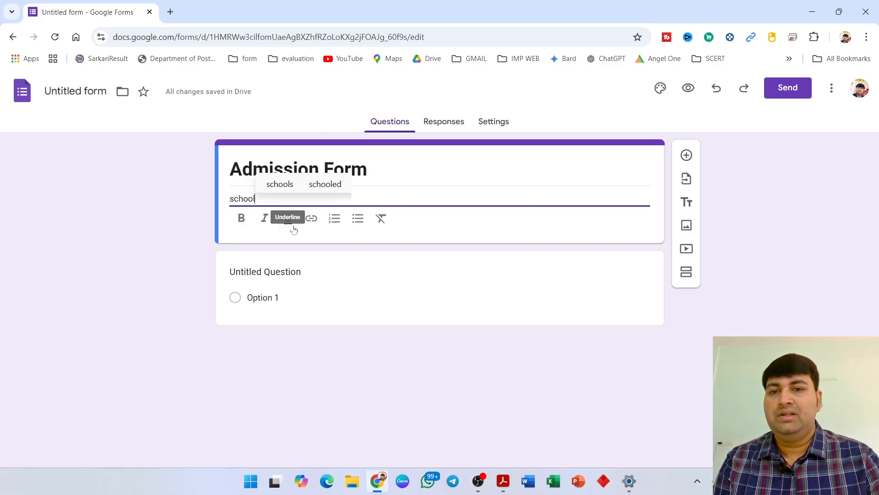
type("admi")
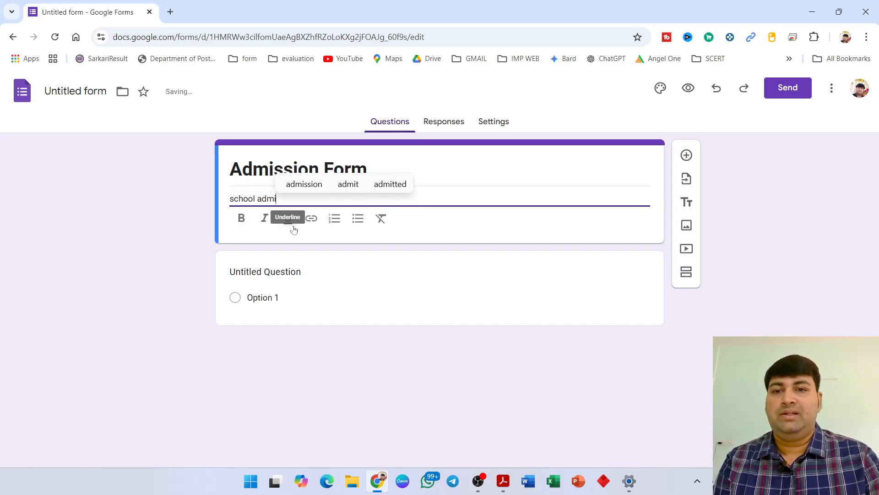
left_click(306, 183)
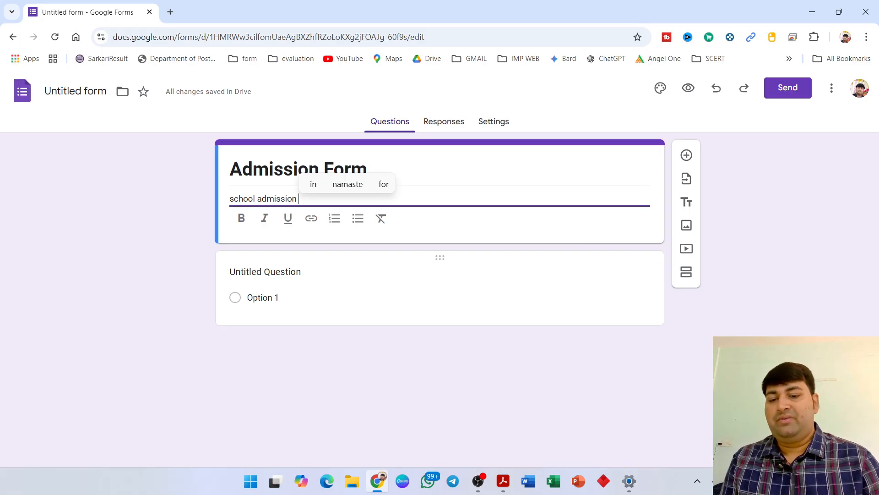
Replace the placeholder text of the first question with "NAME"
left_click(265, 272)
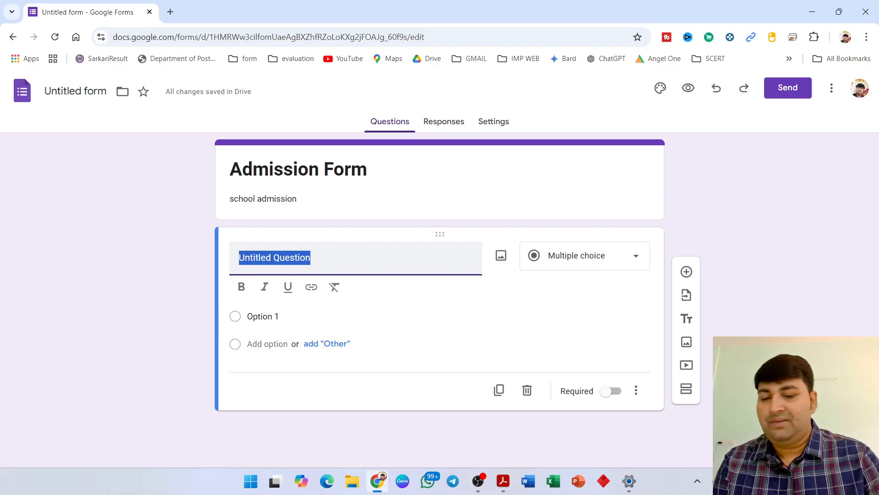
type("sam")
key("BackSpace")
key("BackSpace")
key("BackSpace")
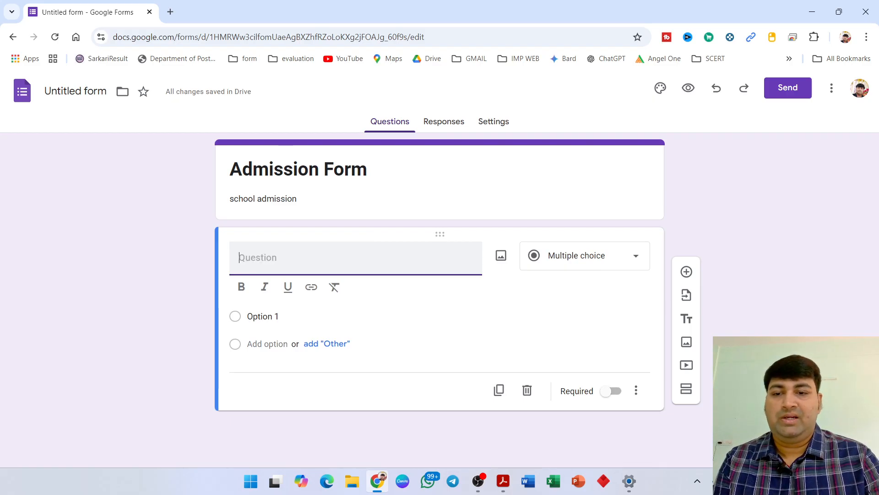
type("NAME")
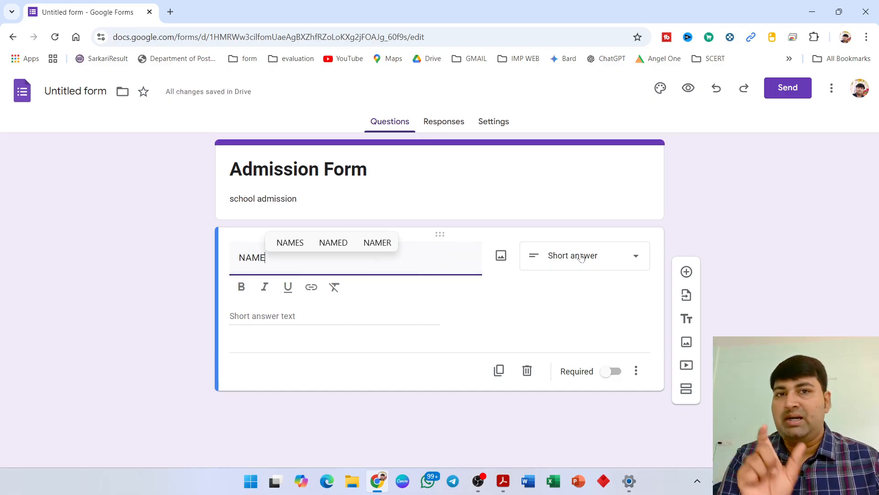
Review the available answer types, keeping Short answer for the NAME question, and add a new question below it
left_click(582, 257)
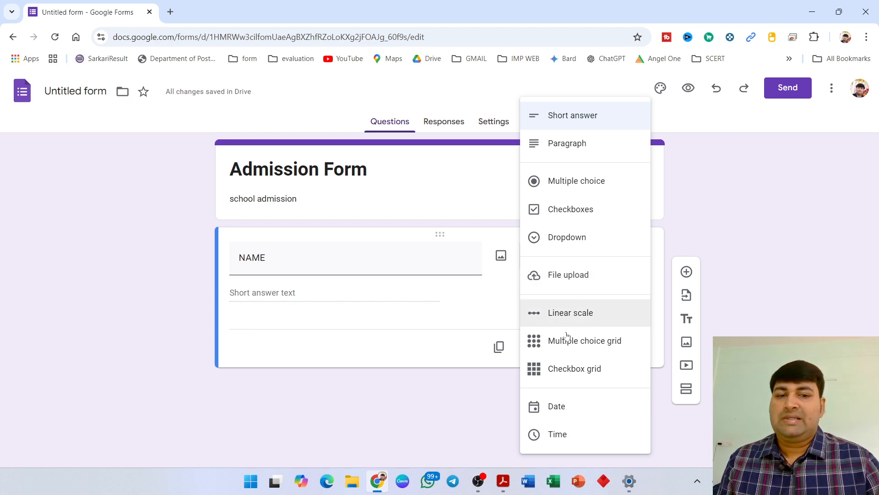
left_click(351, 297)
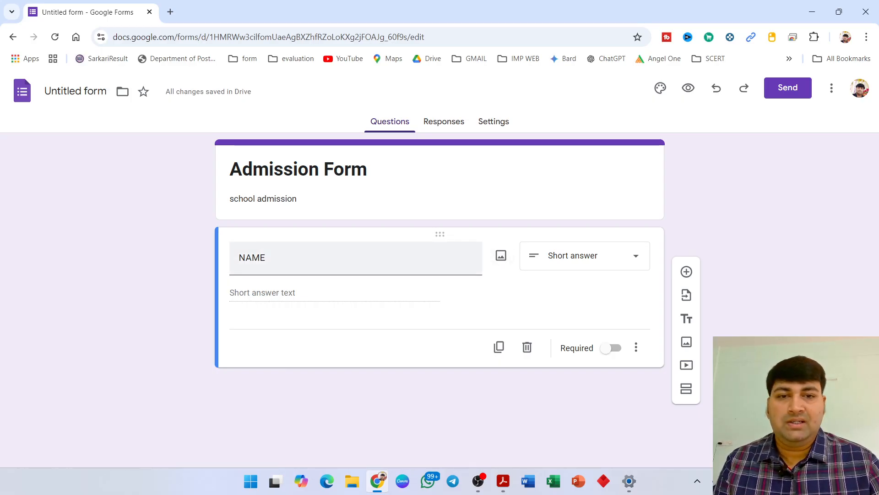
left_click(373, 302)
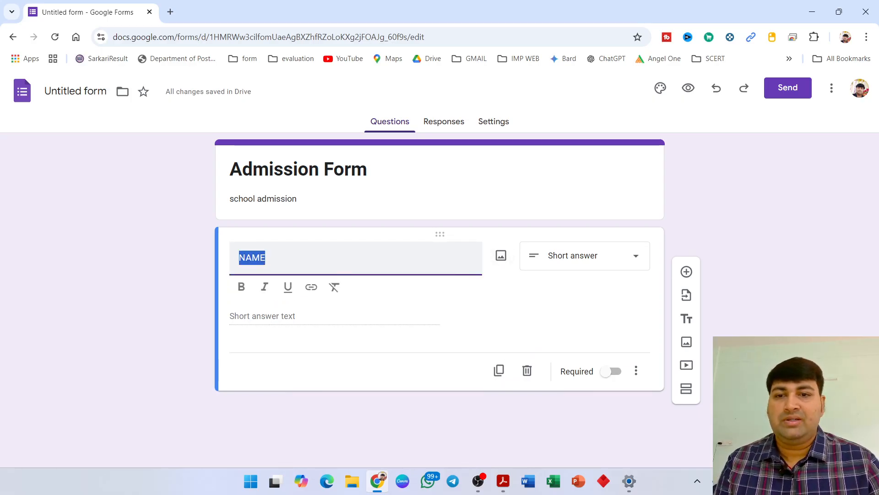
left_click(534, 318)
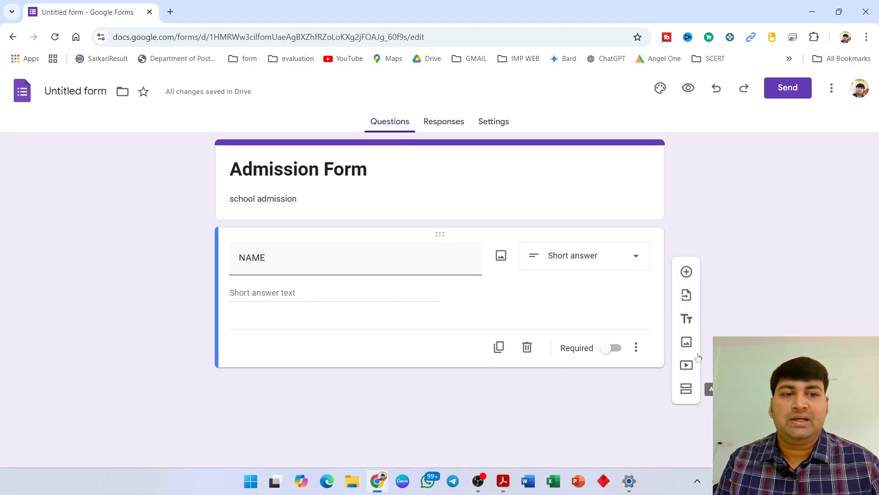
left_click(687, 272)
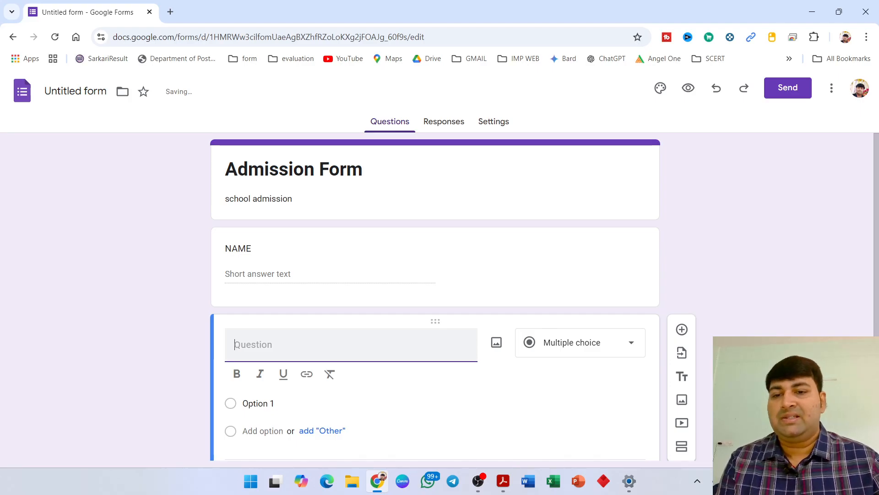
Title the new question below NAME "FATHER NAME"
type("FATHER")
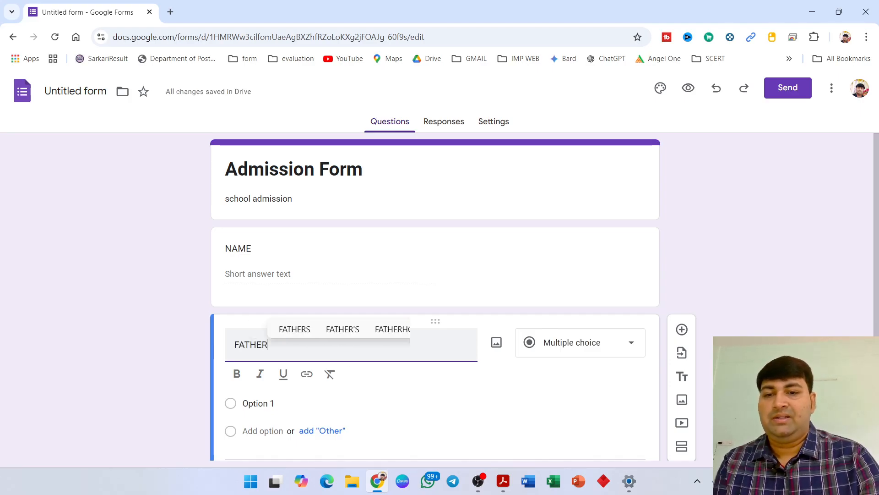
type(" NAME")
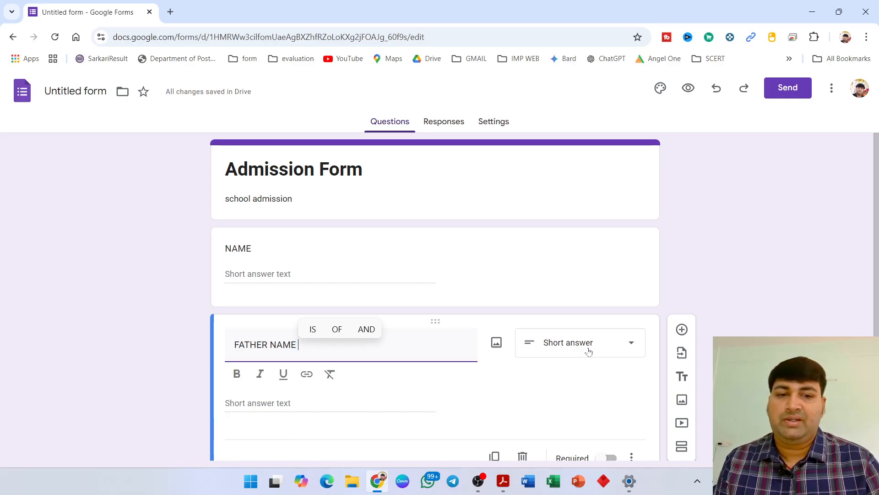
scroll(589, 351, "down", 1)
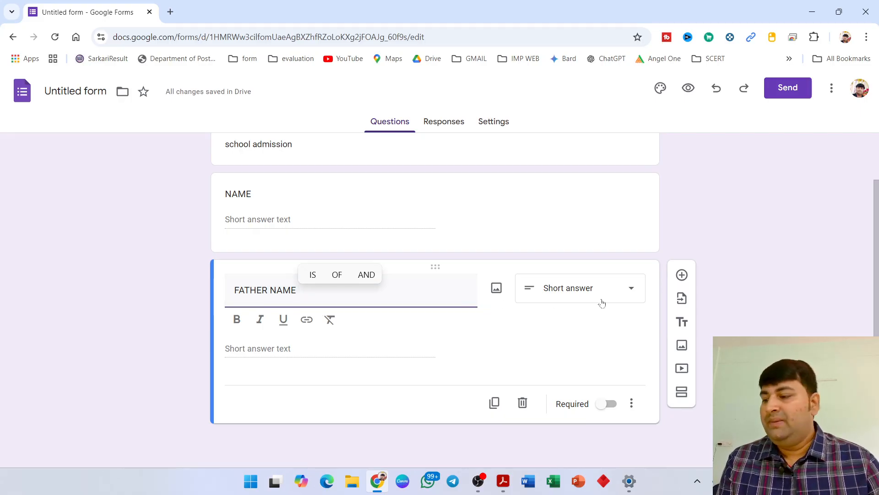
left_click(679, 273)
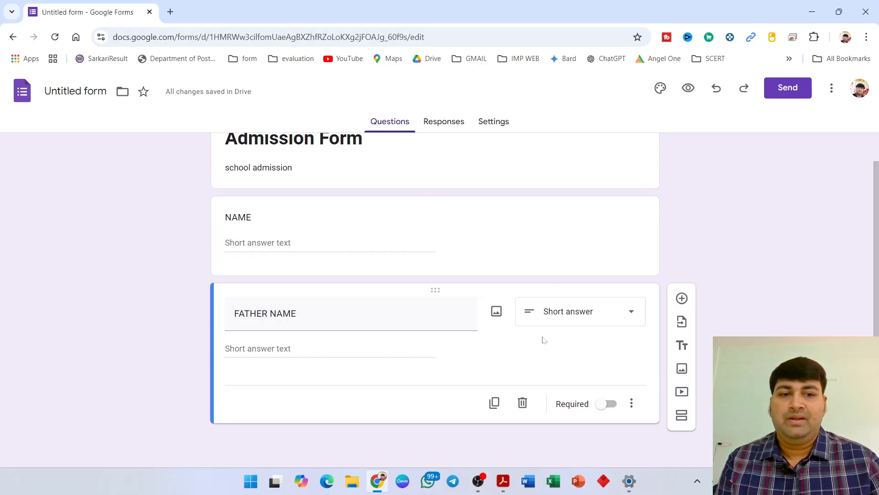
Add a third question below FATHER NAME and title it "DATE OF BIRTH"
left_click(681, 299)
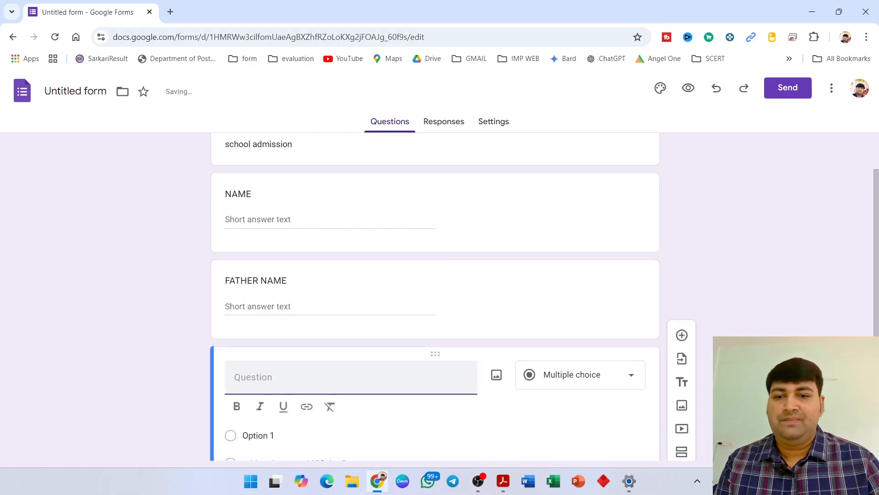
type("DATE  ")
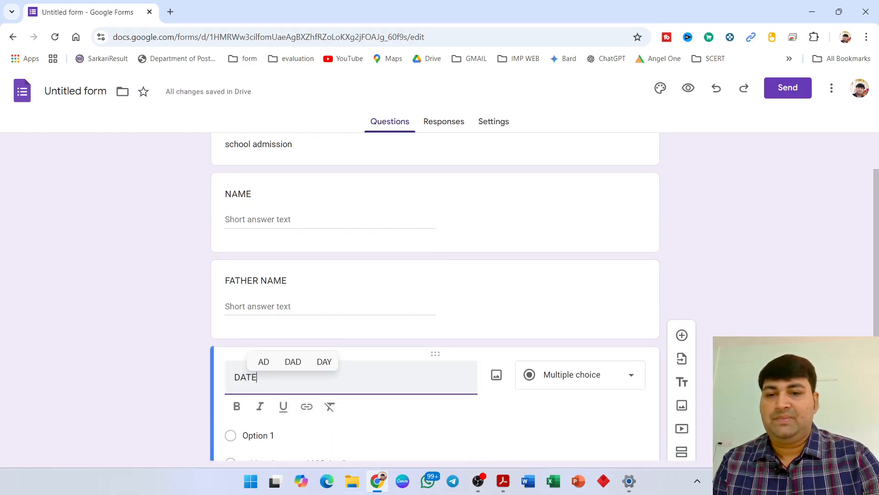
type("BIRTH")
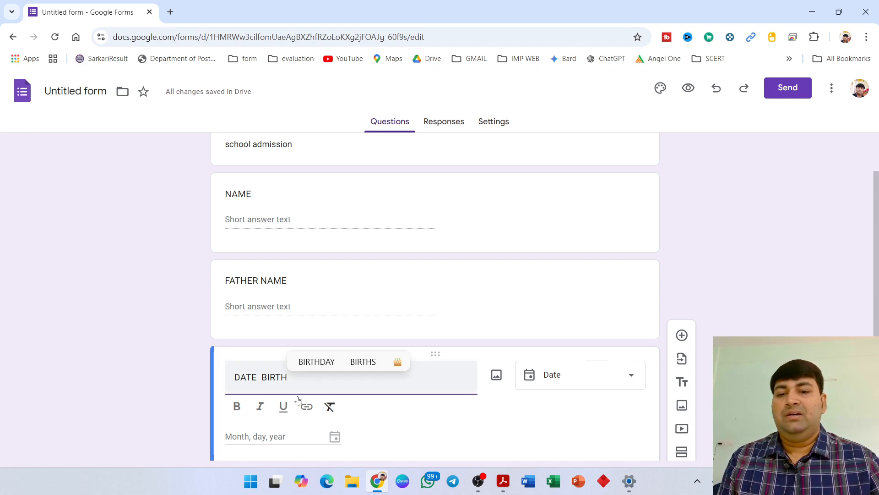
left_click(260, 377)
type("OF")
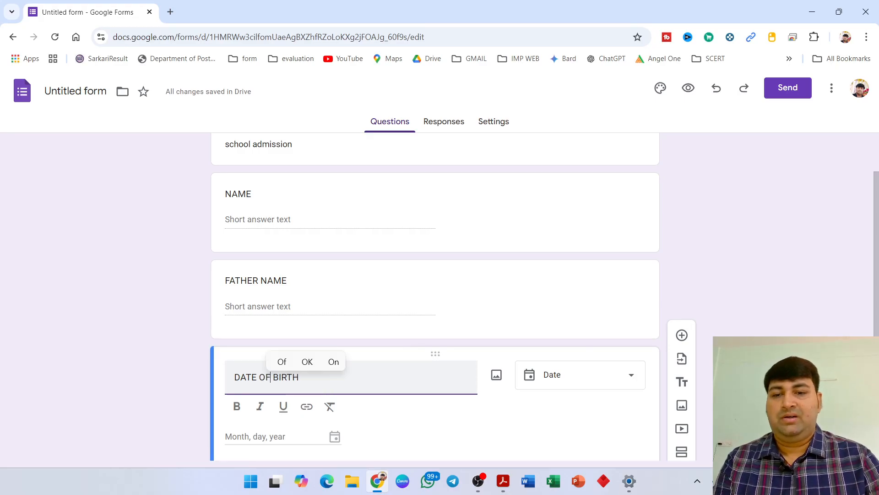
scroll(408, 411, "down", 2)
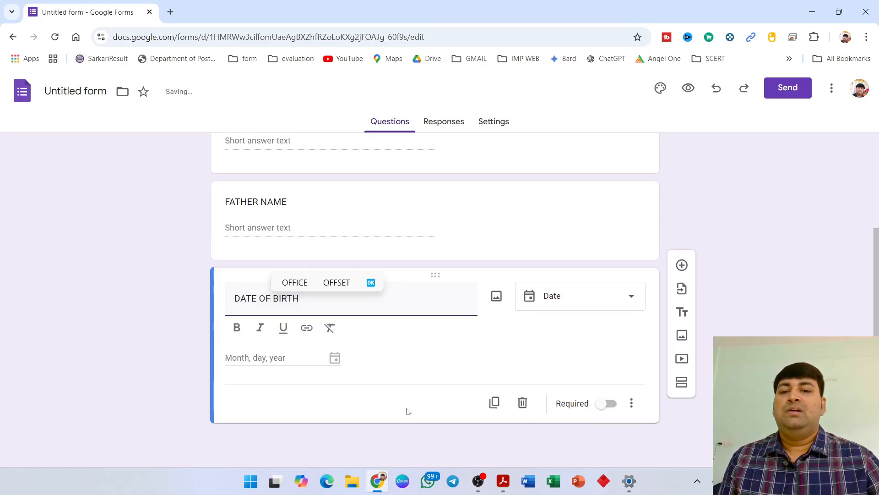
left_click(559, 333)
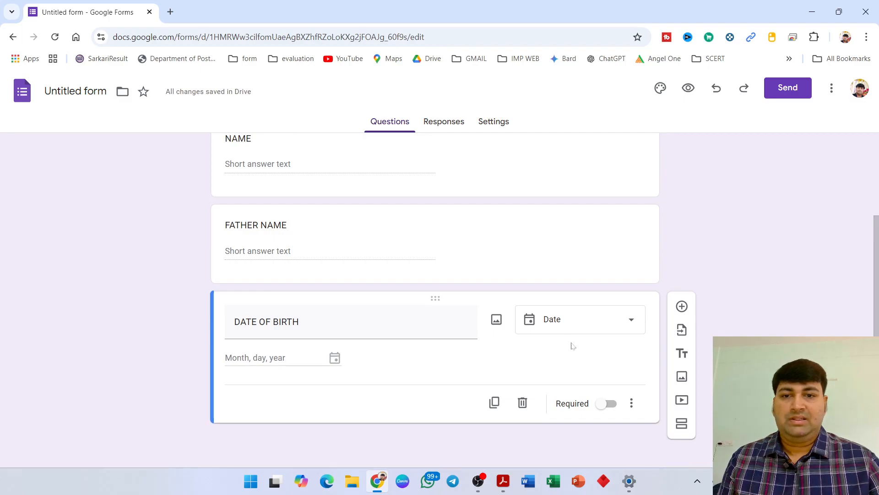
Make the NAME question required
scroll(542, 254, "up", 3)
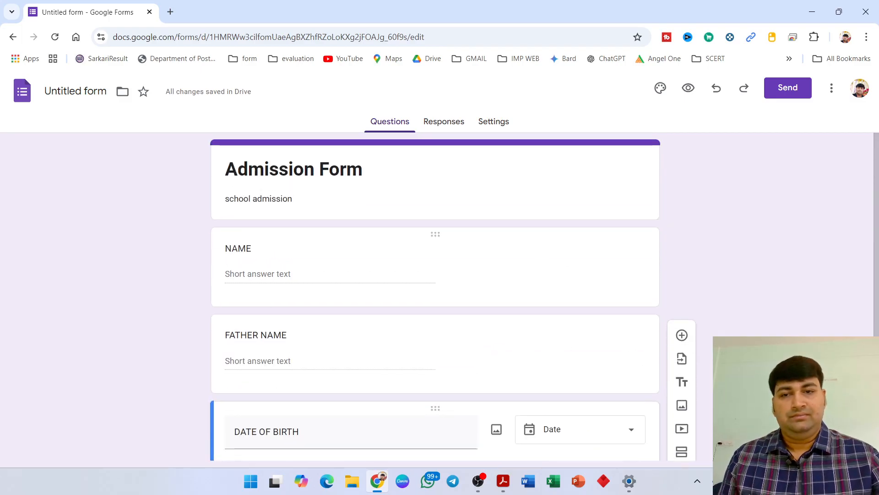
left_click(595, 293)
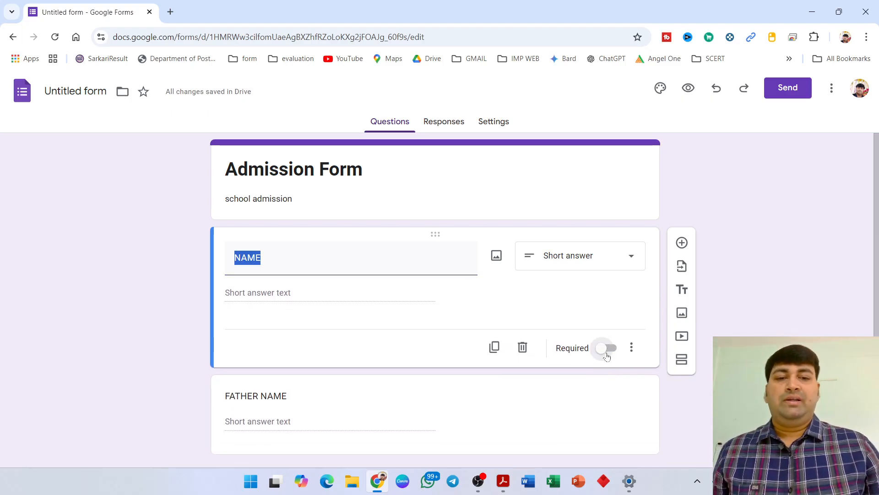
left_click(607, 349)
Make the FATHER NAME and DATE OF BIRTH questions required as well
scroll(609, 405, "down", 1)
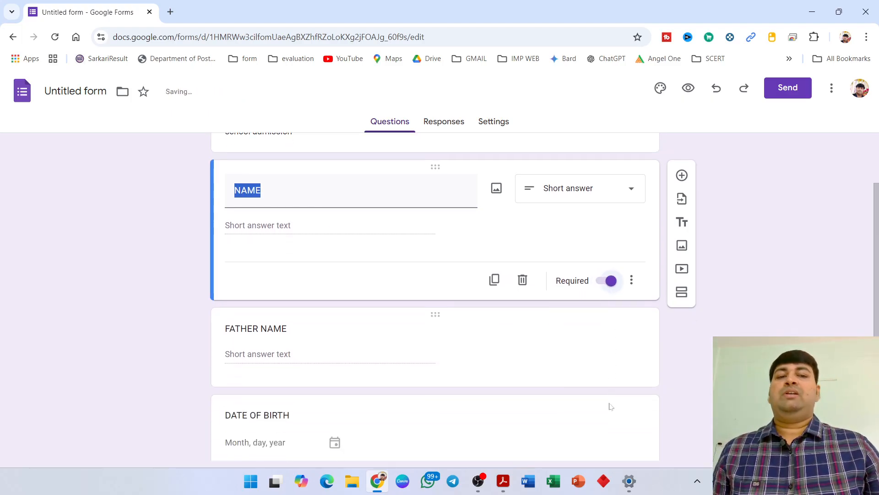
scroll(610, 403, "down", 1)
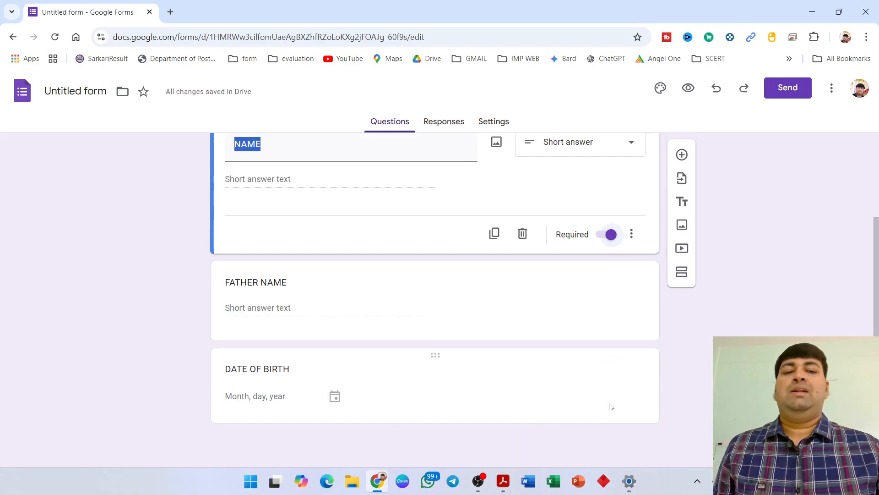
left_click(588, 333)
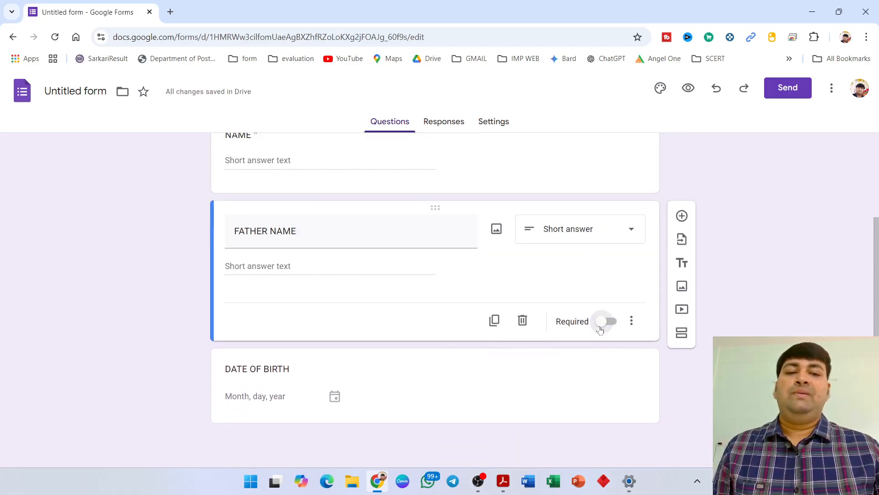
left_click(606, 323)
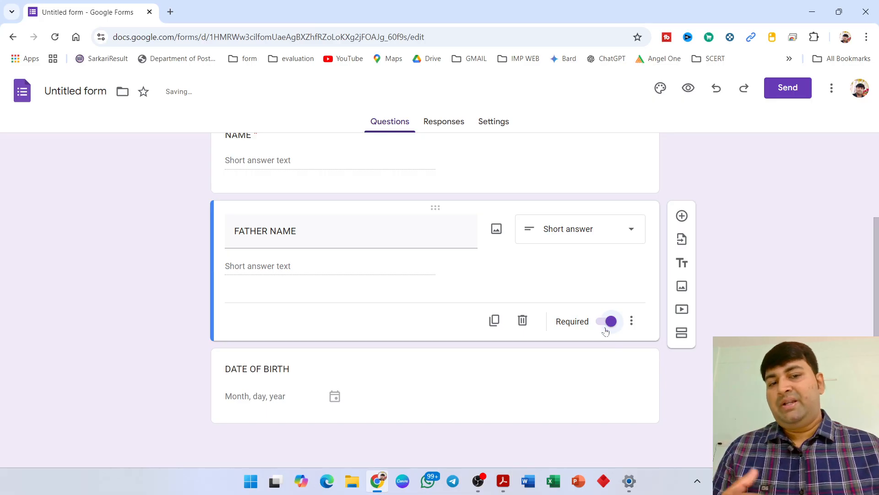
left_click(607, 390)
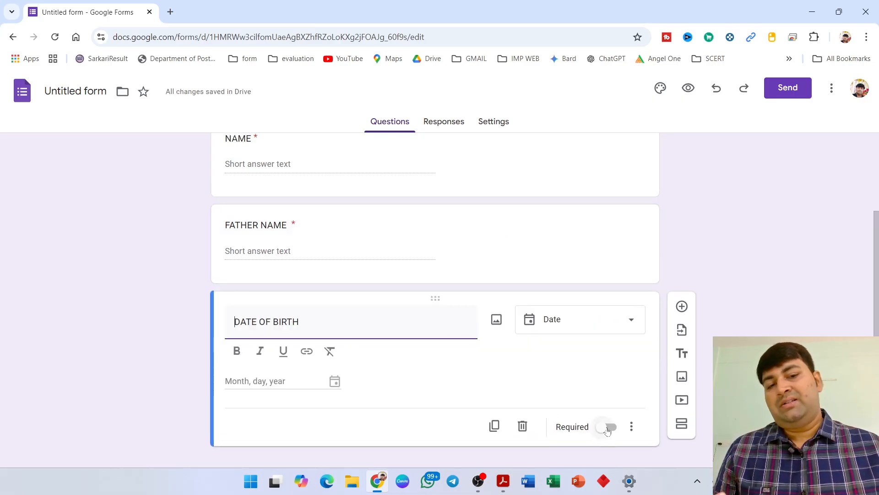
left_click(607, 405)
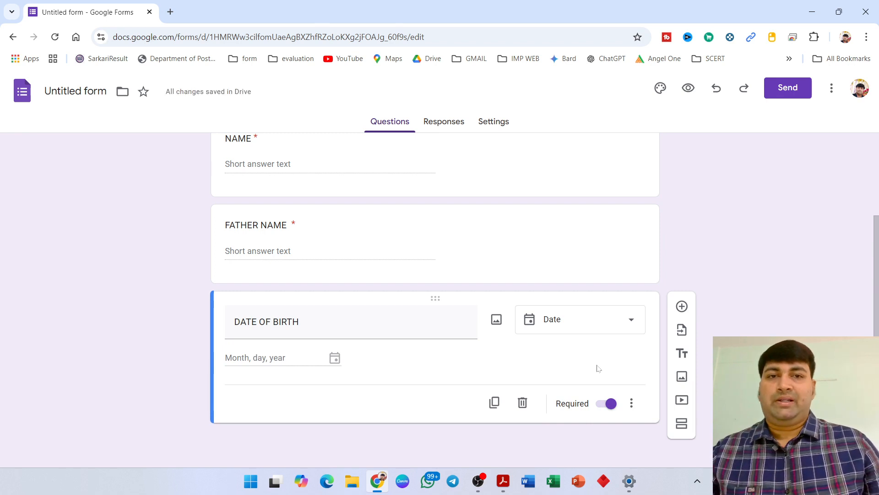
Add a question below DATE OF BIRTH titled "ADDRESS" with the Paragraph answer type
left_click(681, 307)
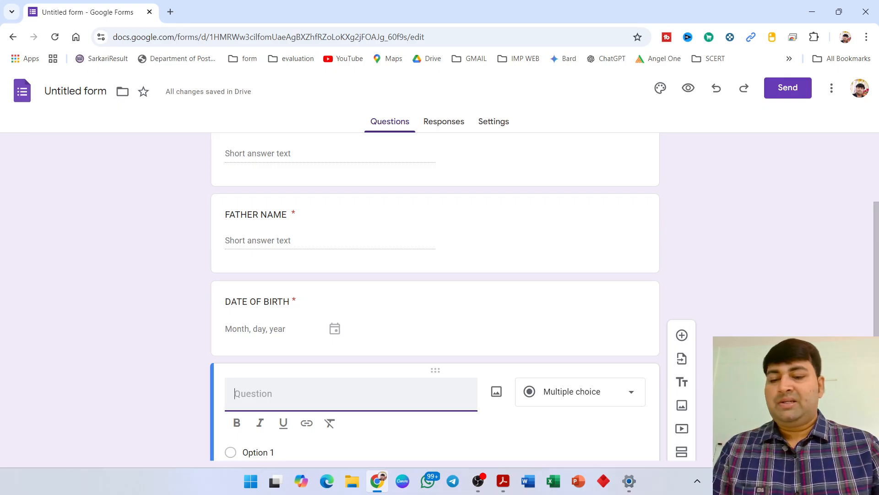
type("ADDS")
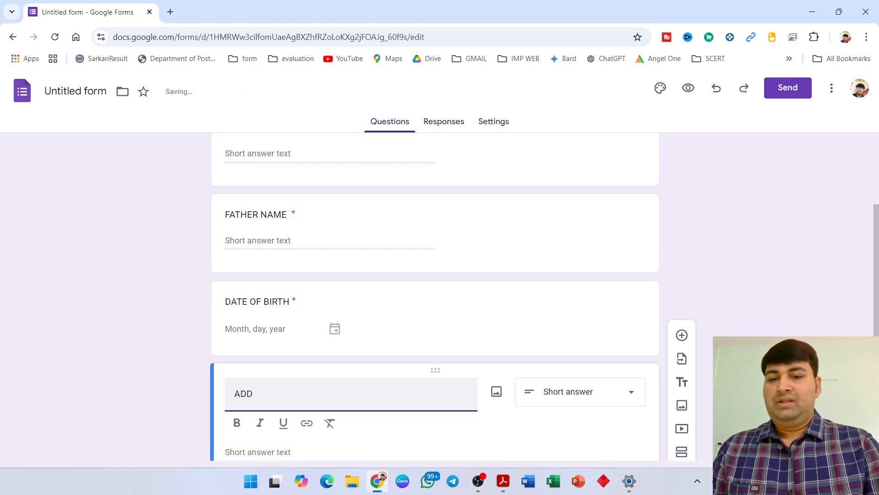
type("R")
key("BackSpace")
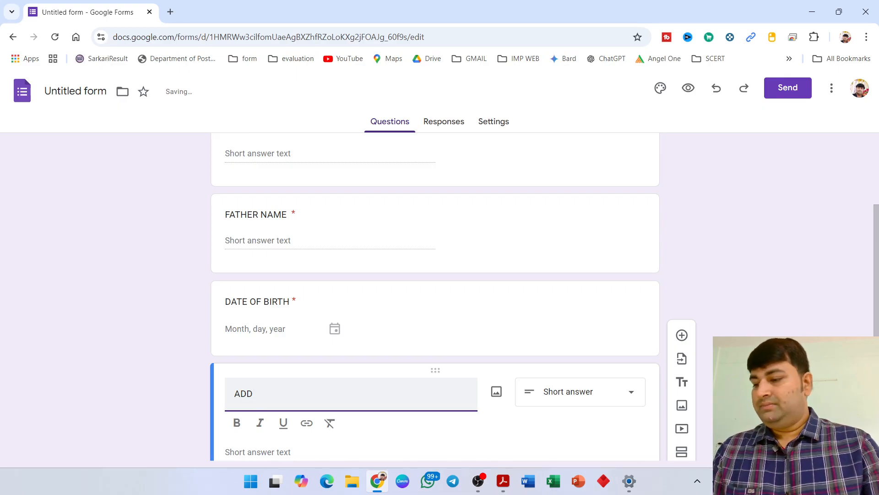
type("RESS")
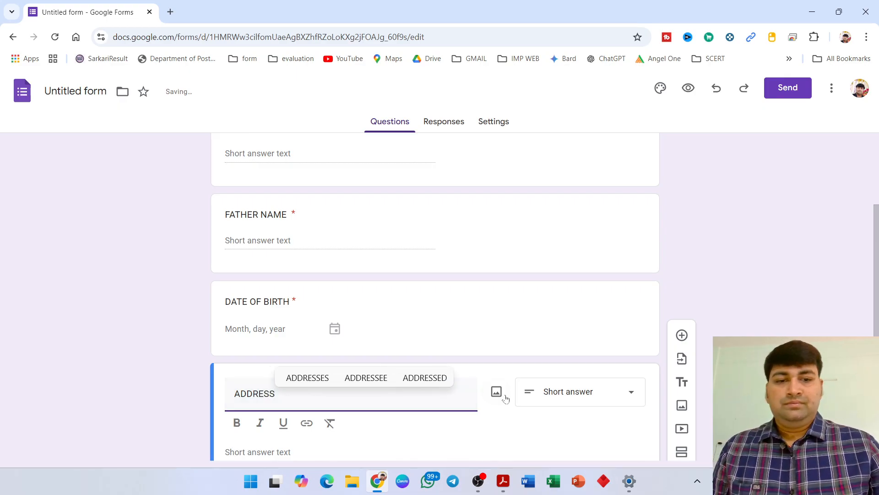
left_click(545, 420)
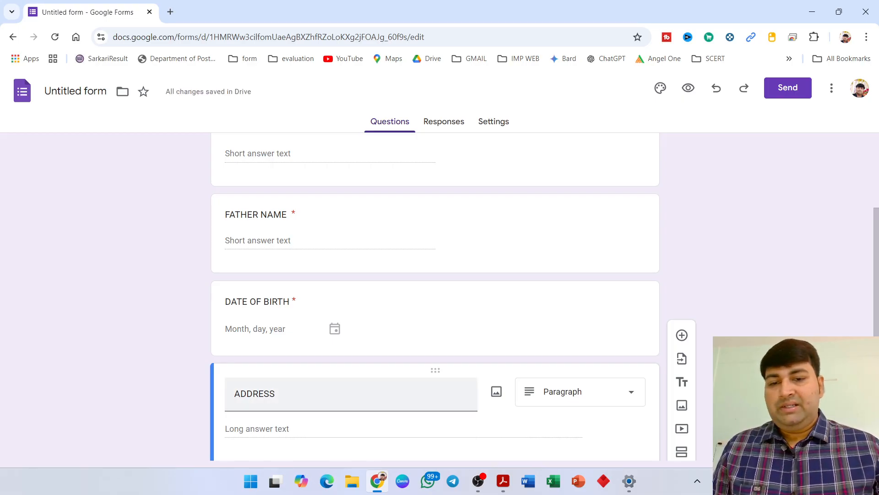
Clear the title of the fourth question, re-enter it as "ADDRESS" and set its answer type to Paragraph again
double_click(255, 393)
left_click(276, 394)
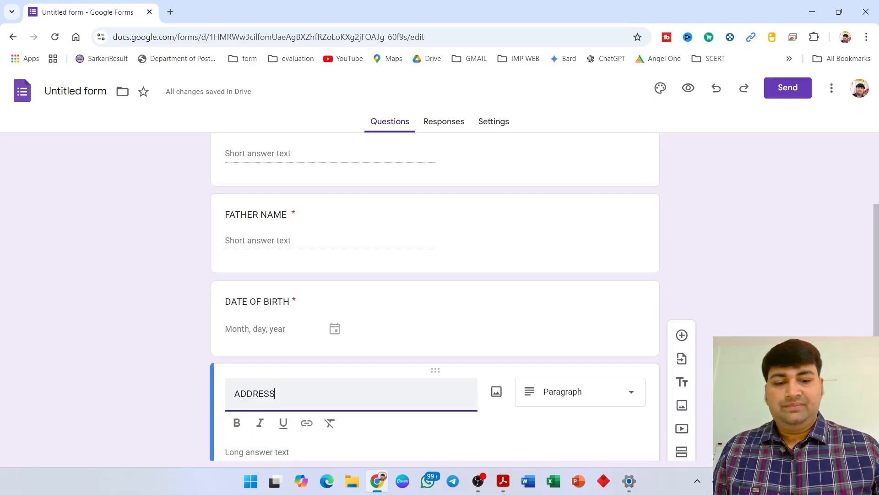
key("BackSpace")
key("BackSpace")
key("BackSpace")
key("BackSpace")
key("BackSpace")
key("BackSpace")
type("A")
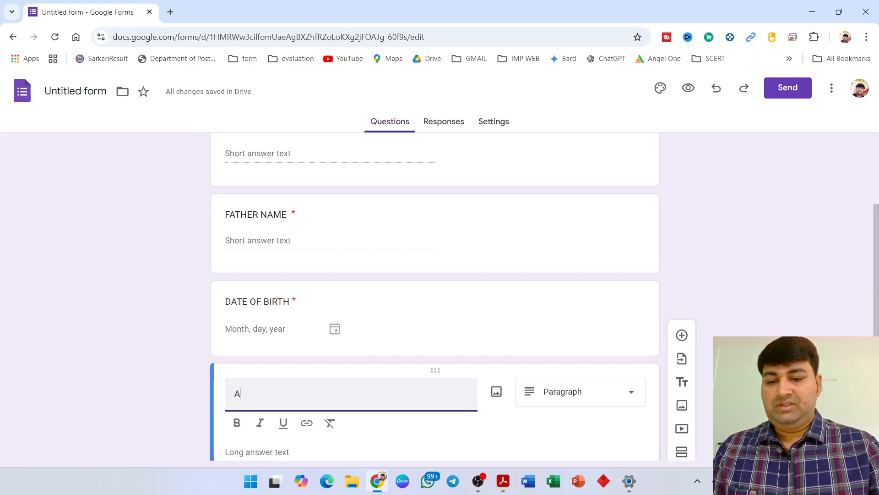
type("DDES")
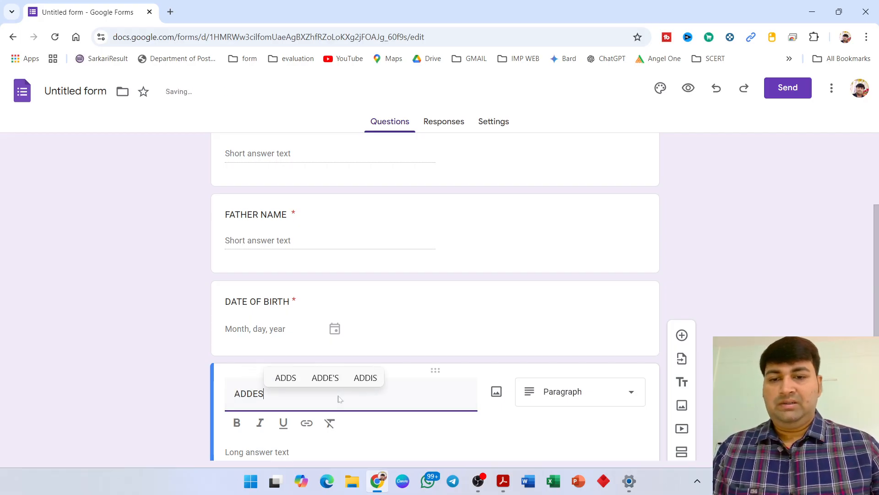
key("BackSpace")
key("BackSpace")
type("S")
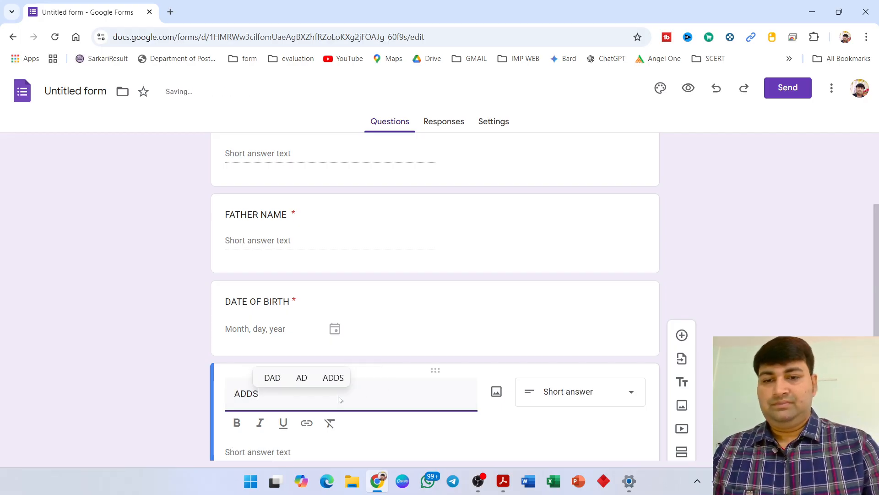
key("BackSpace")
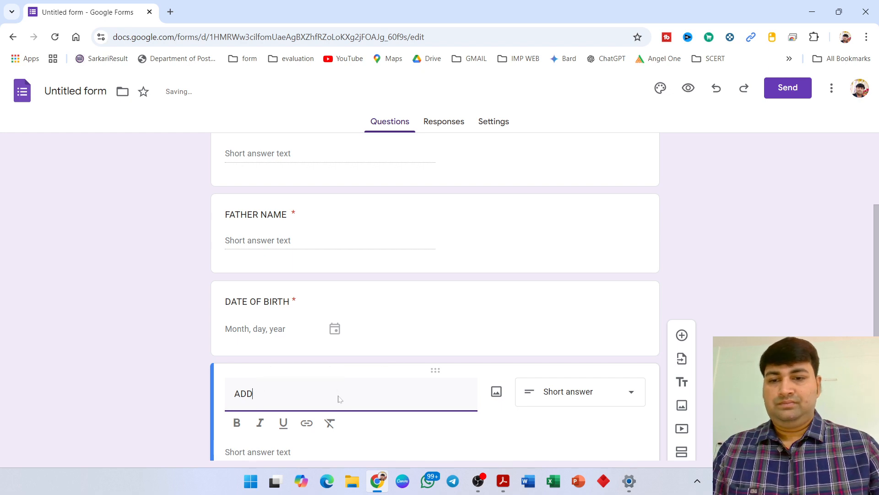
type("RE")
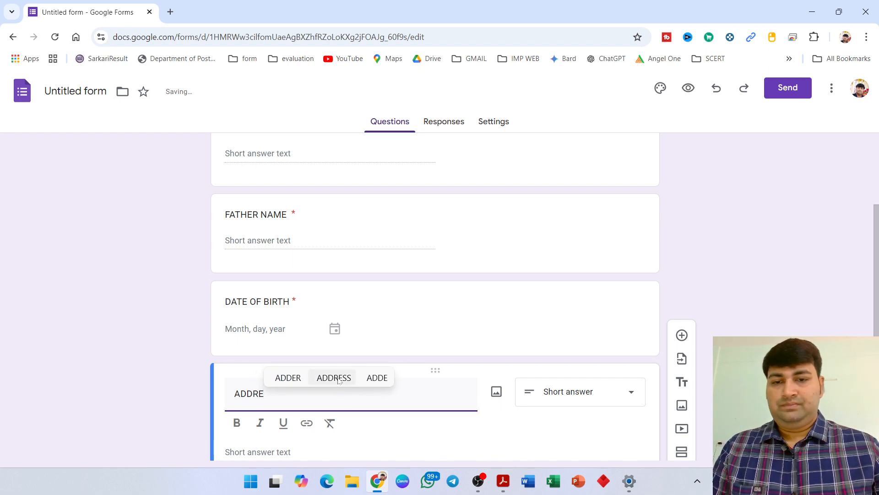
left_click(334, 377)
left_click(552, 417)
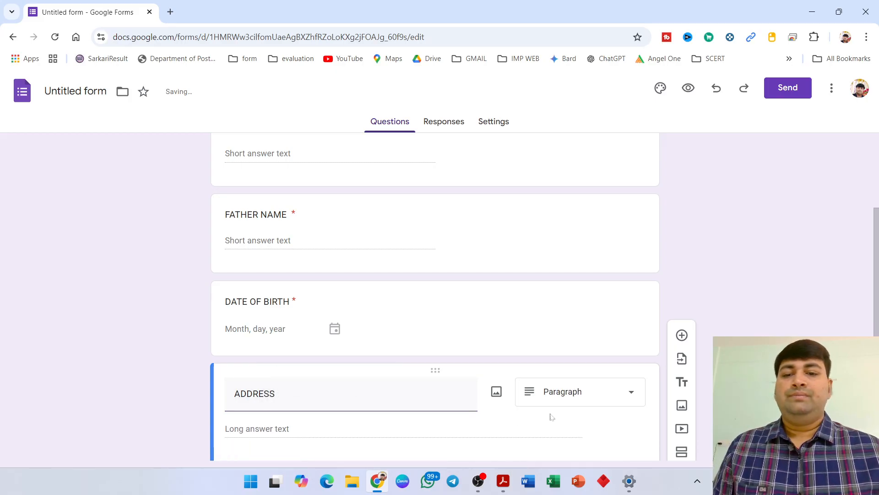
Make the ADDRESS question required and add a new question below it
scroll(597, 395, "down", 2)
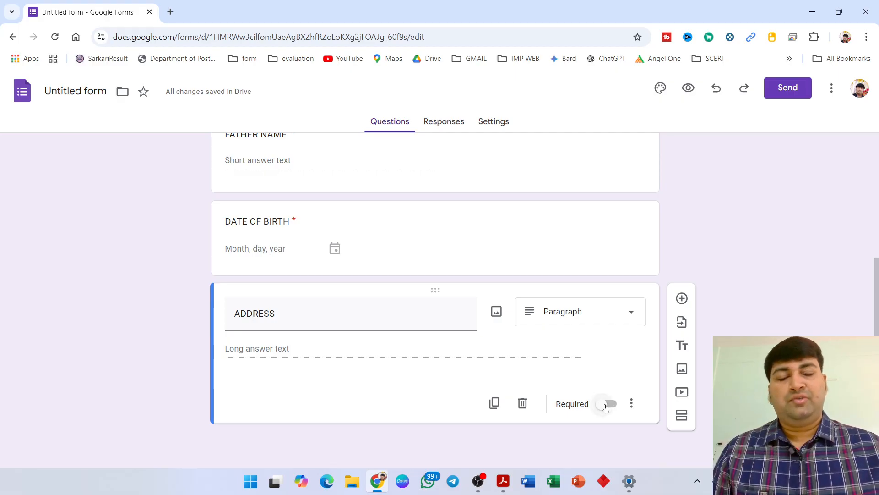
left_click(606, 405)
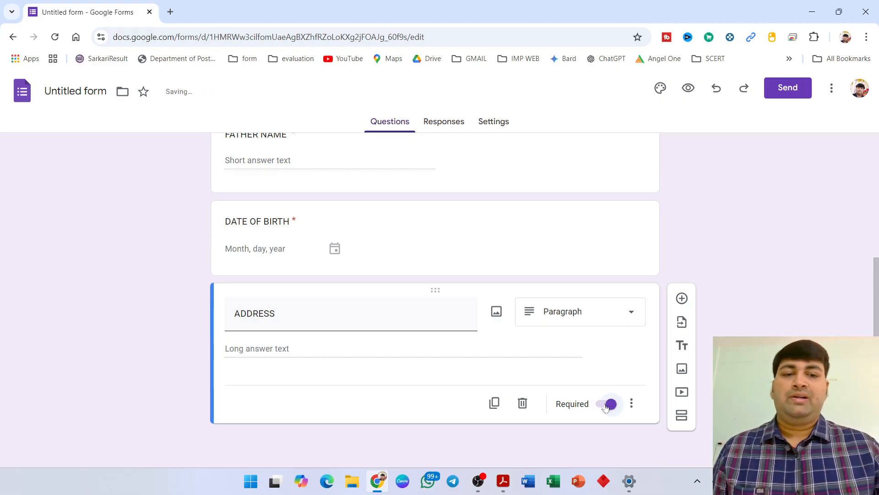
left_click(683, 298)
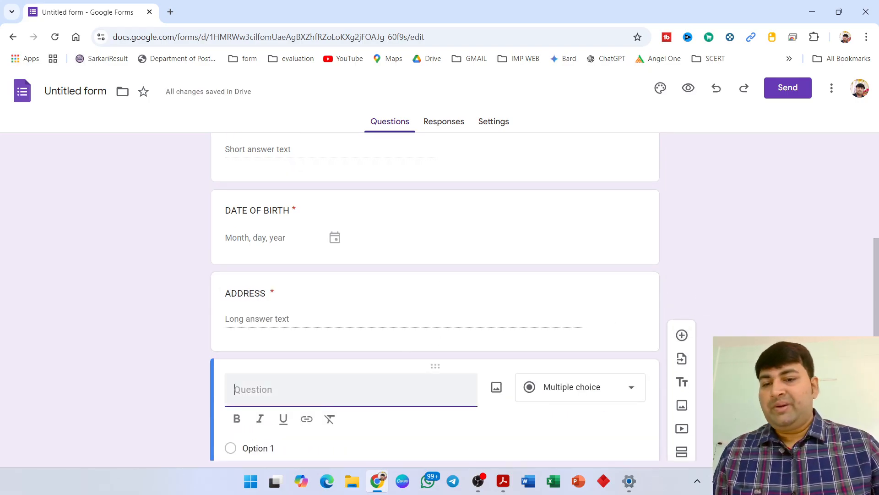
Title the new question below ADDRESS "MOBILE NO." and make it required
type("MOBIL")
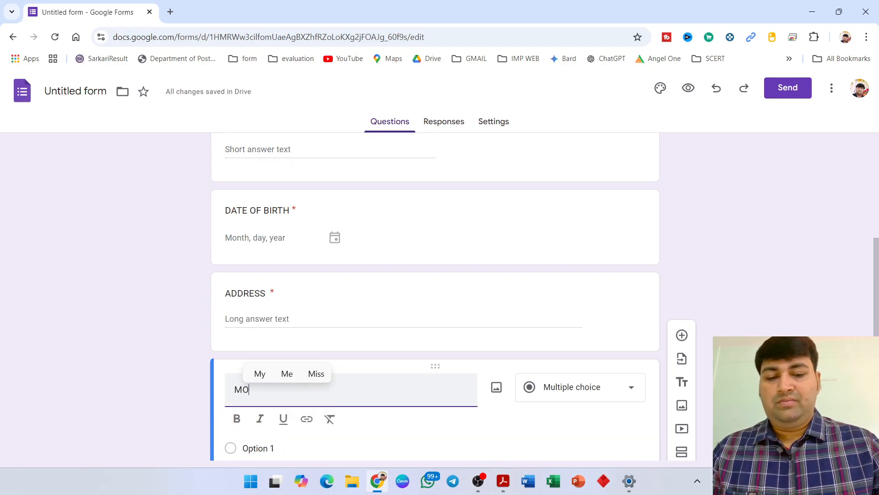
key("BackSpace")
key("BackSpace")
key("BackSpace")
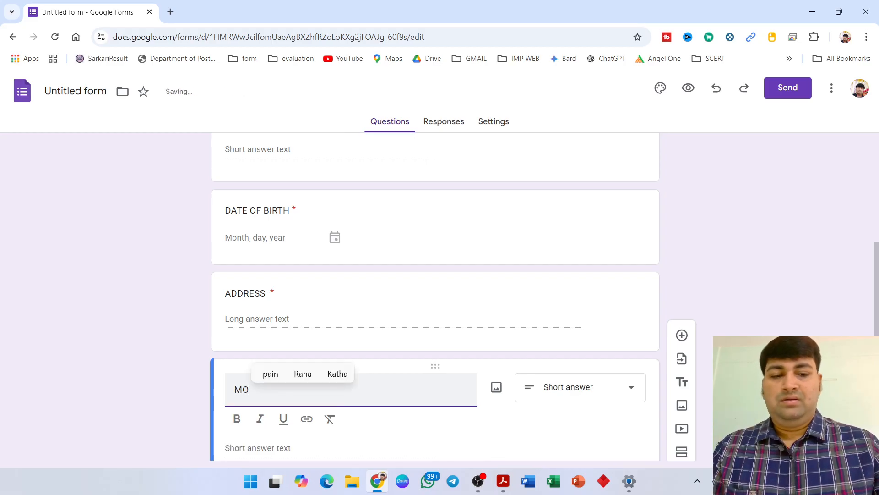
type(". ")
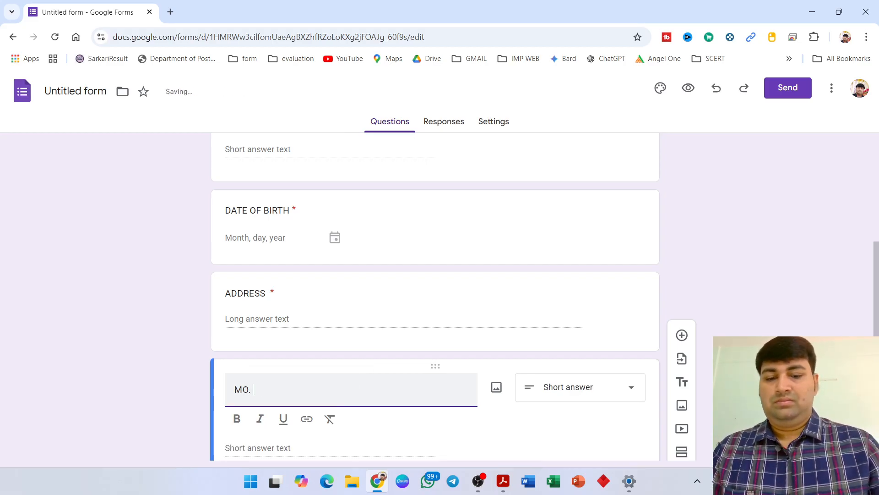
type("NO")
key("BackSpace")
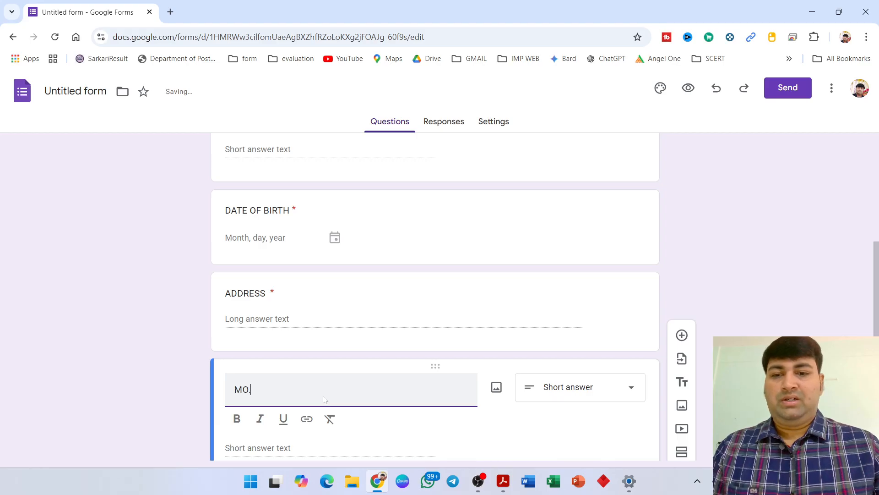
type("B")
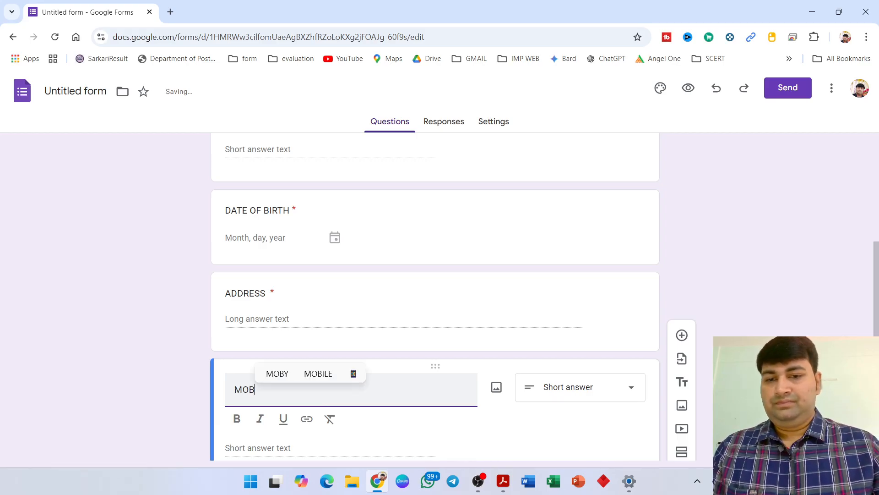
left_click(322, 375)
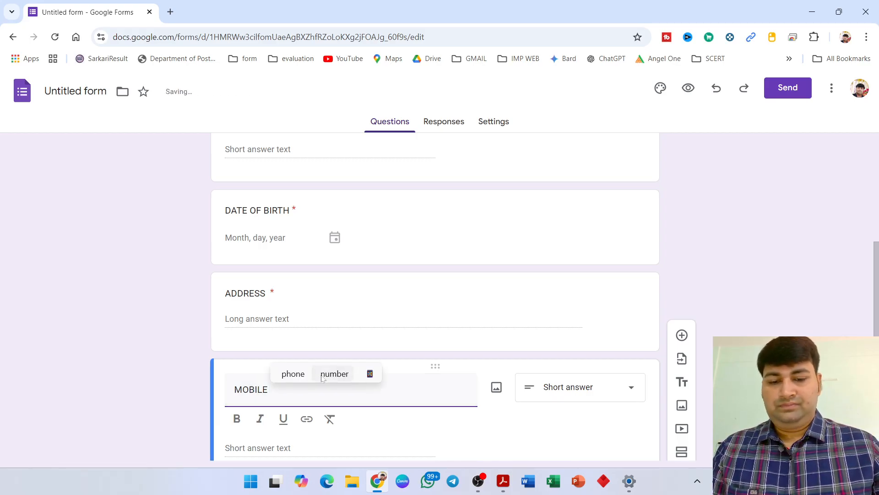
type("NO.")
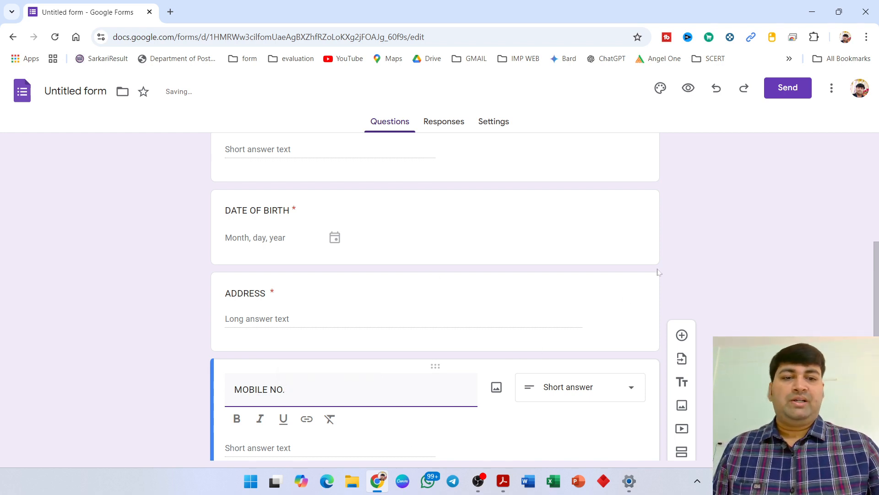
left_click(726, 257)
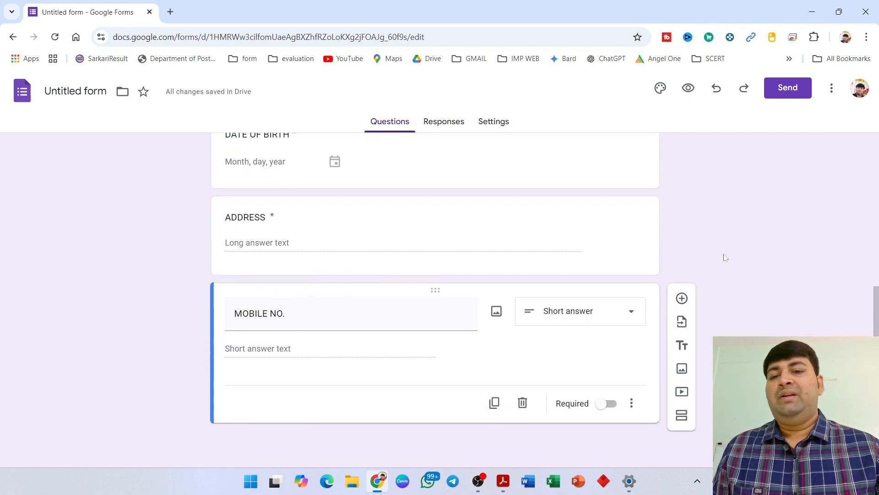
left_click(604, 402)
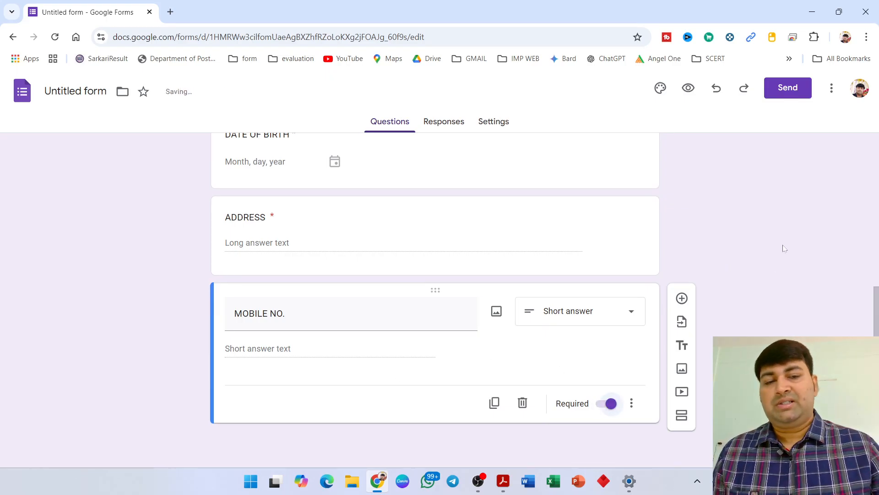
Add a question below MOBILE NO. titled "CATEGORY" with the Dropdown answer type
left_click(682, 298)
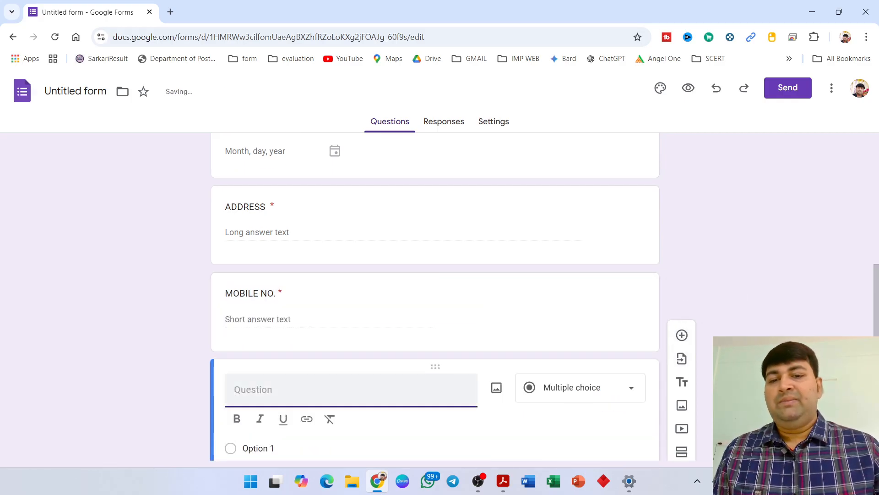
type("CA")
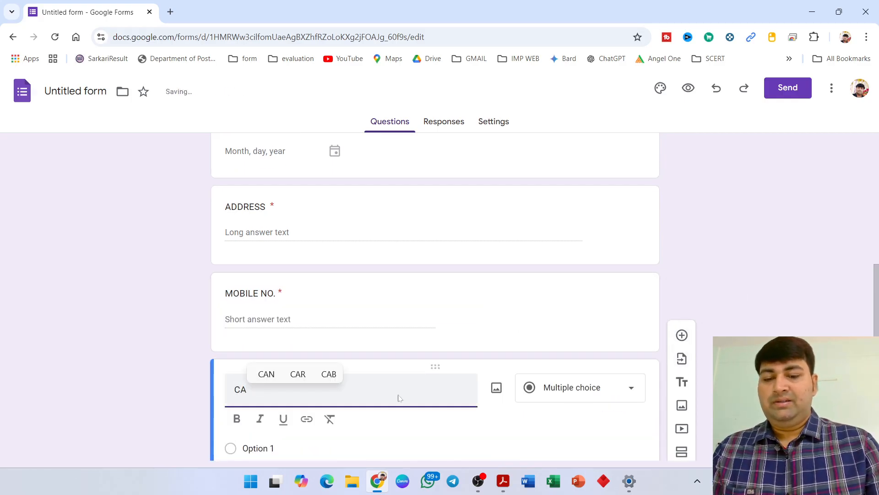
type("TEG")
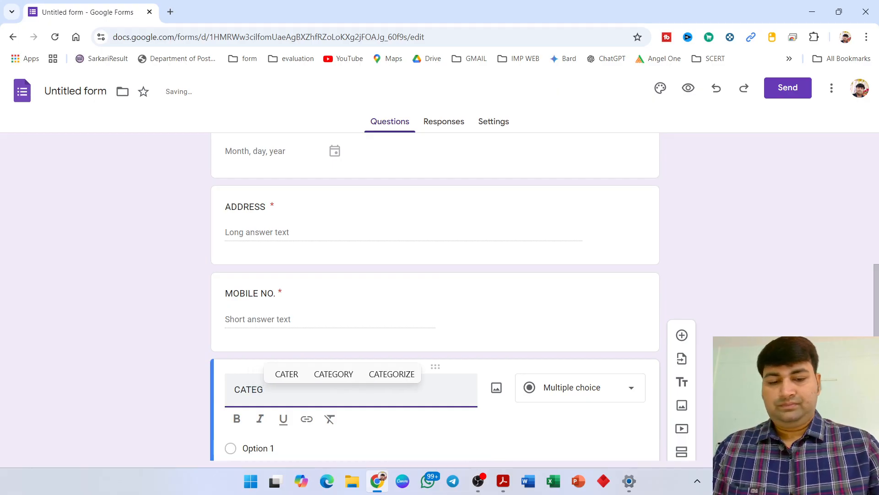
type("ORY")
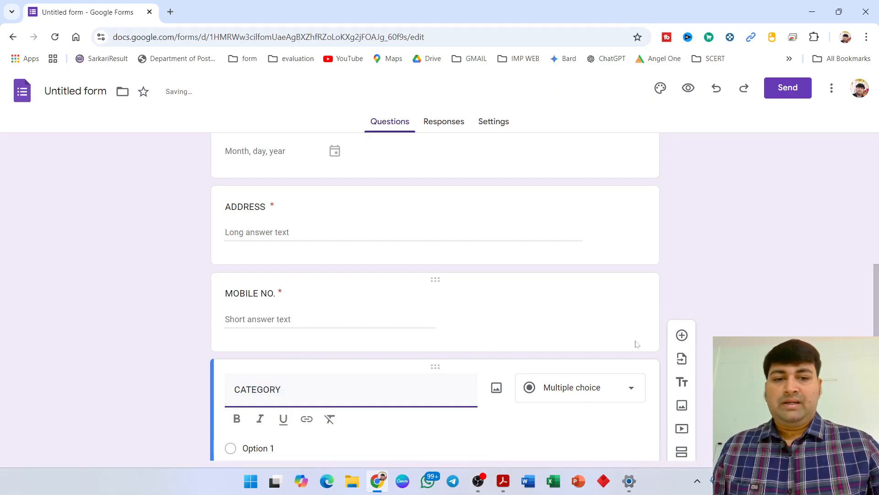
scroll(591, 334, "down", 2)
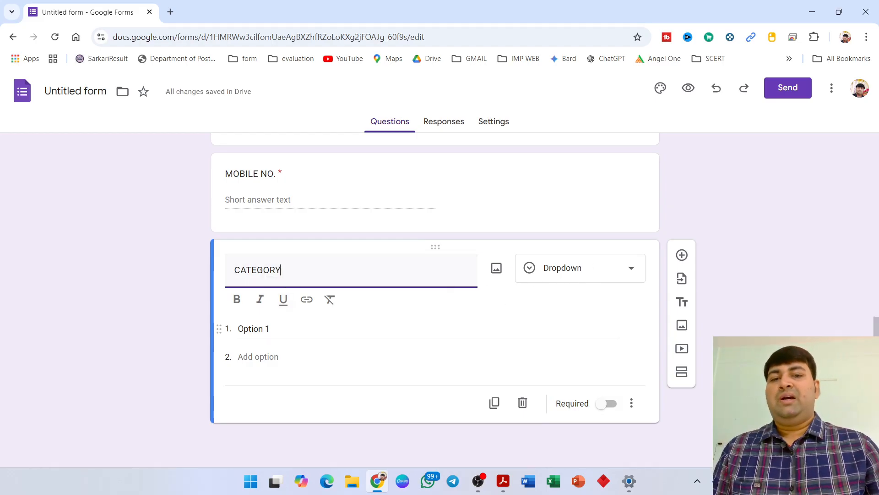
Fill the CATEGORY dropdown with the four options GEN, OBC, SC and ST
left_click(262, 329)
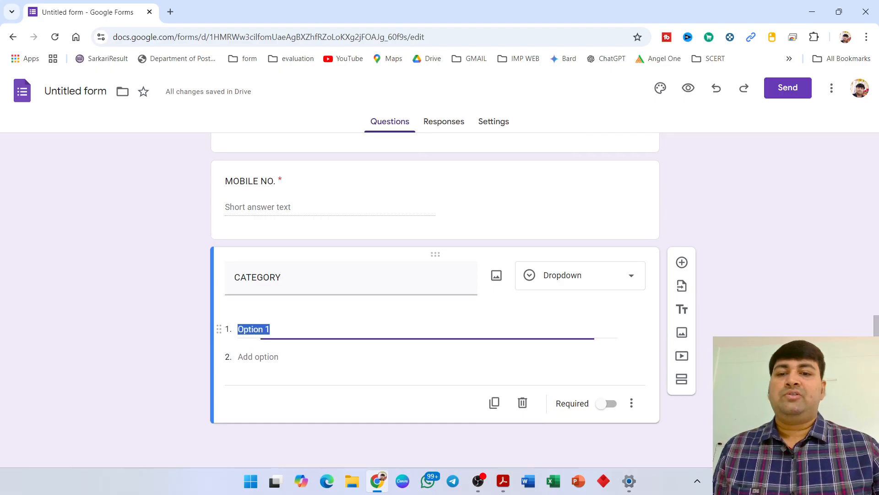
type("GEN")
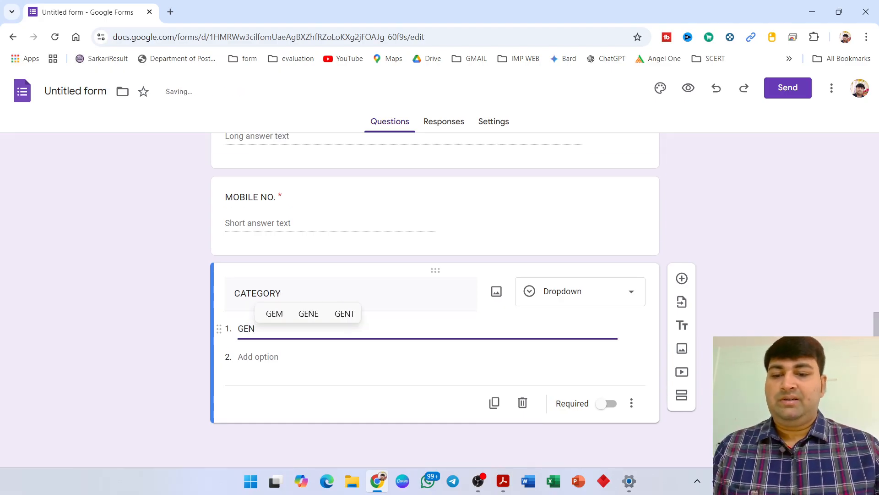
key("Return")
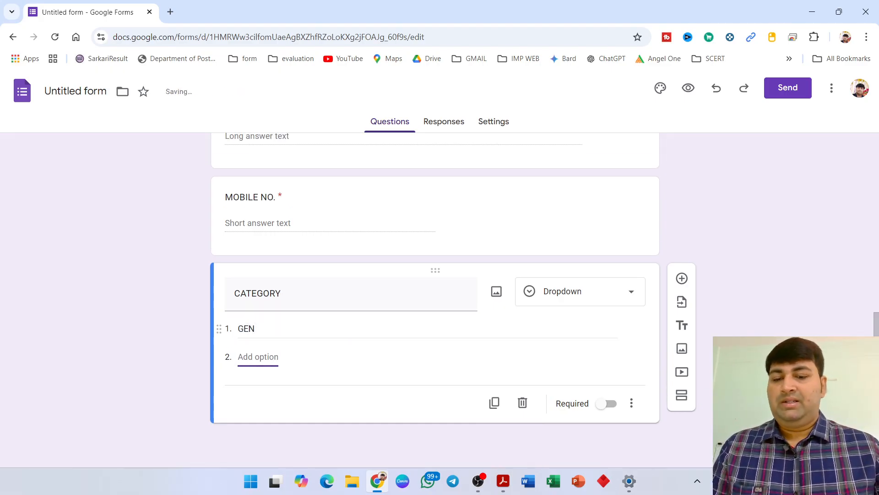
type("OBC")
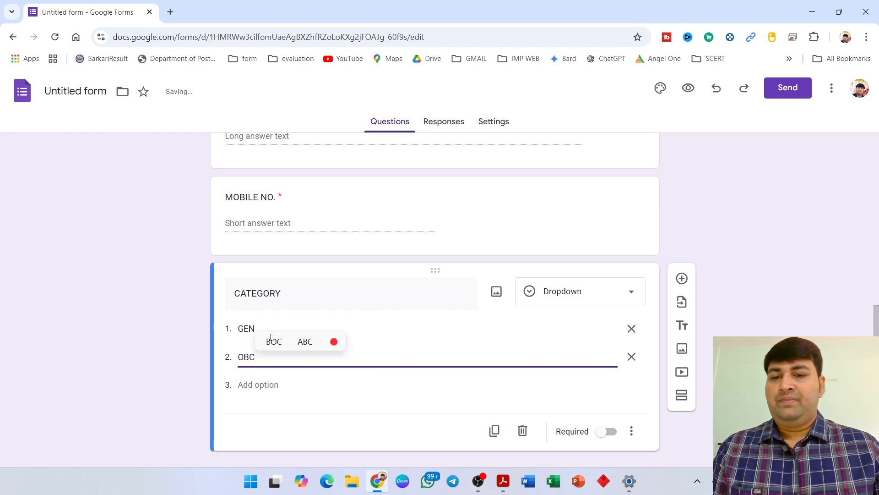
key("Tab")
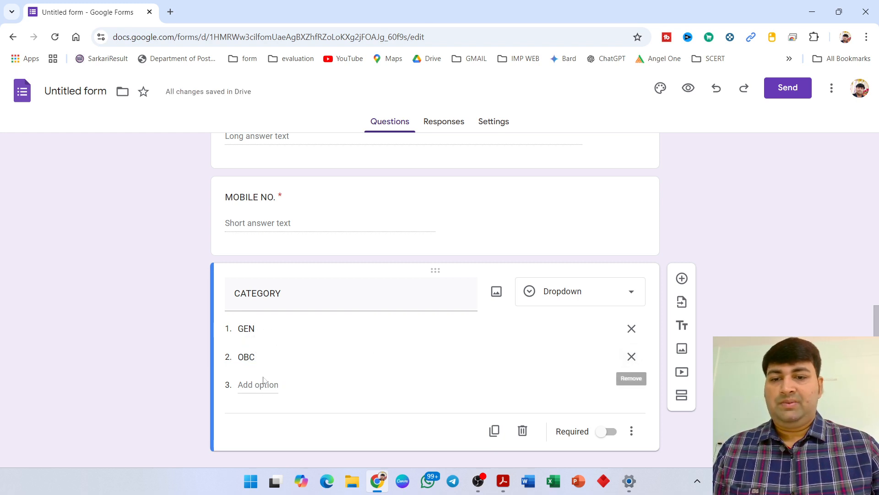
left_click(238, 384)
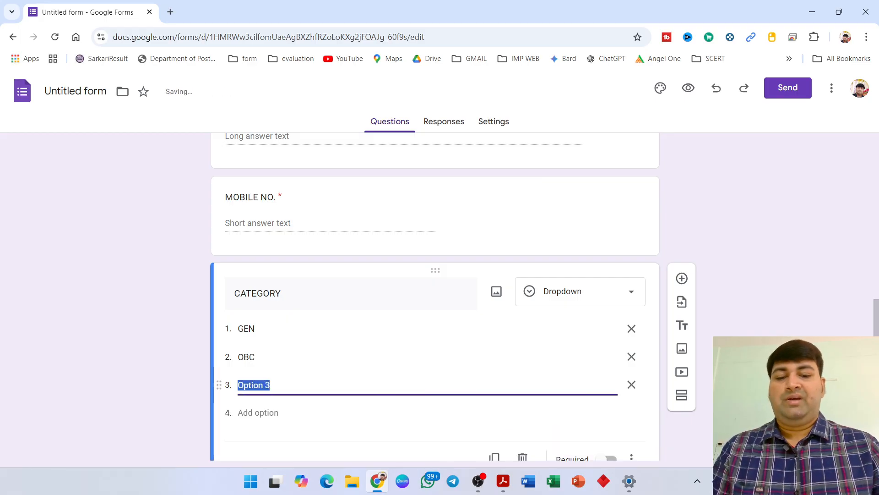
type("SC")
key("Return")
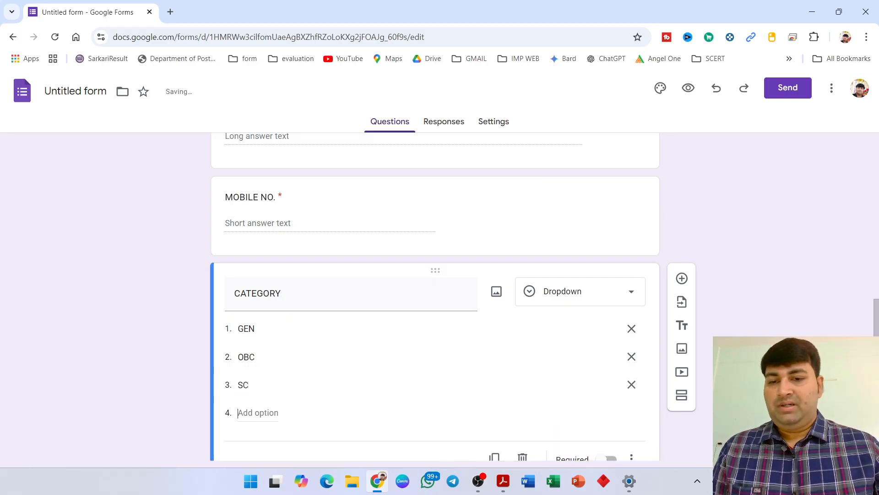
left_click(254, 413)
type("ST")
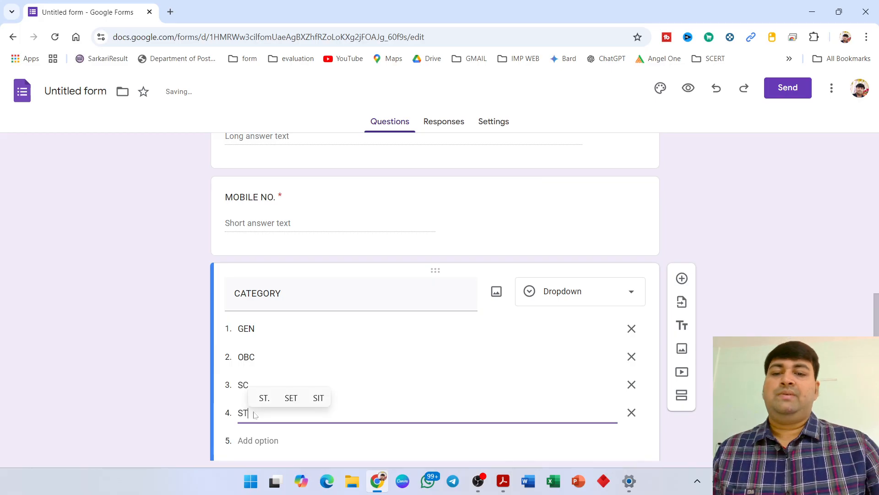
left_click(699, 243)
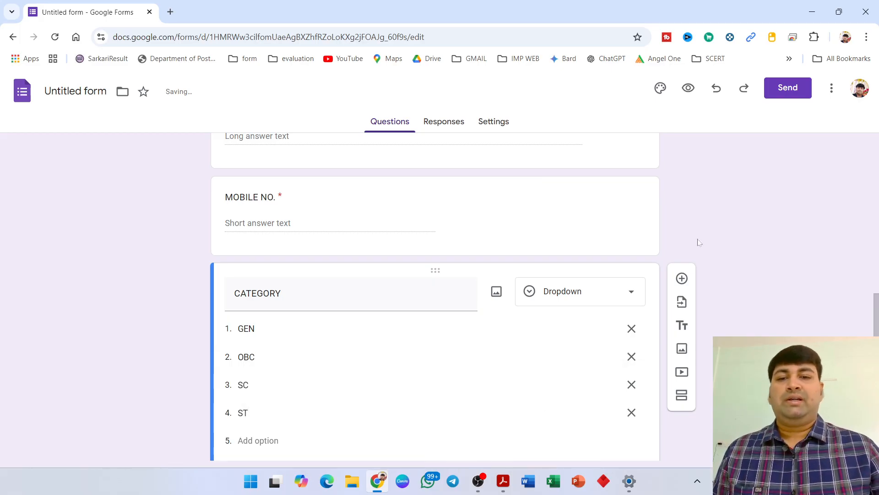
Make the CATEGORY question required and add a question titled "GENDER" below it
scroll(699, 243, "down", 2)
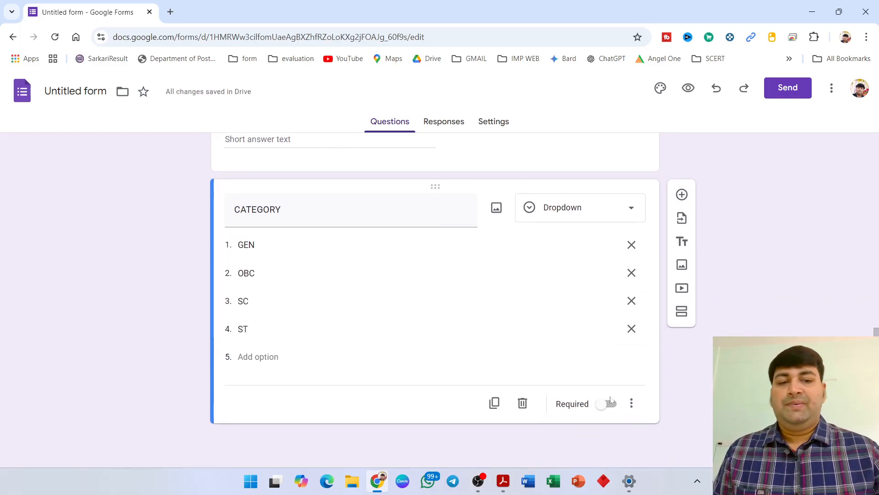
left_click(603, 404)
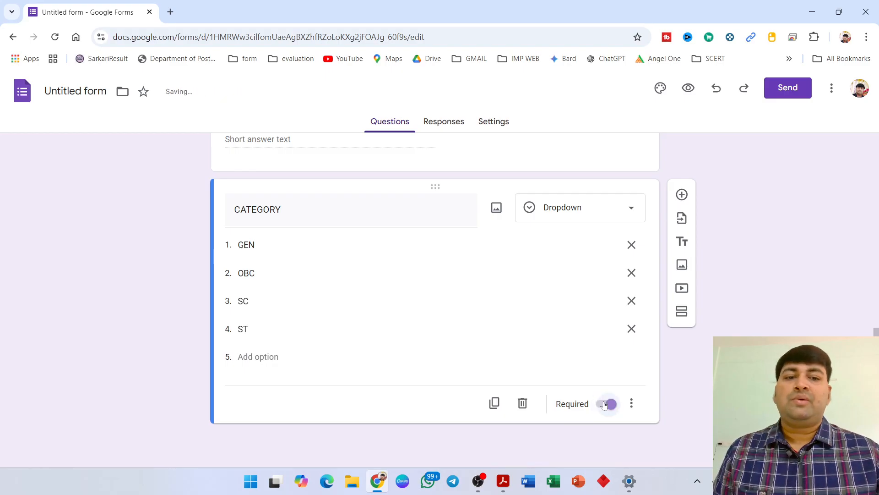
left_click(682, 194)
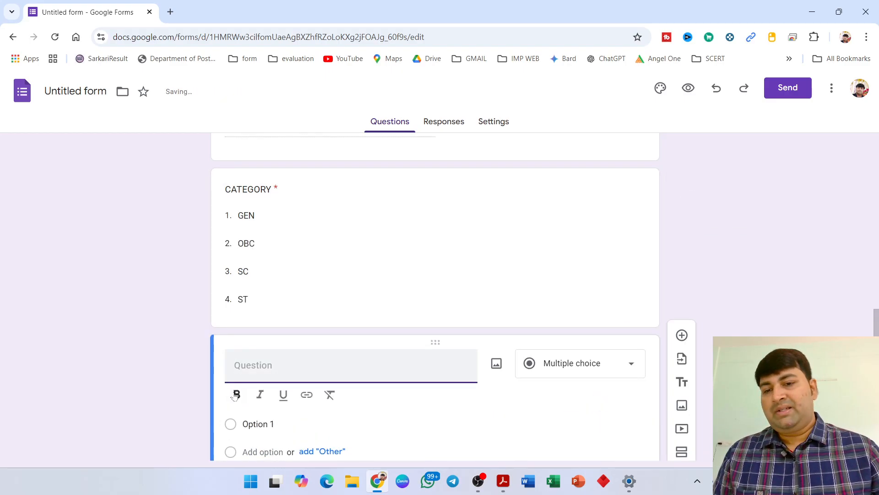
type("GENDER")
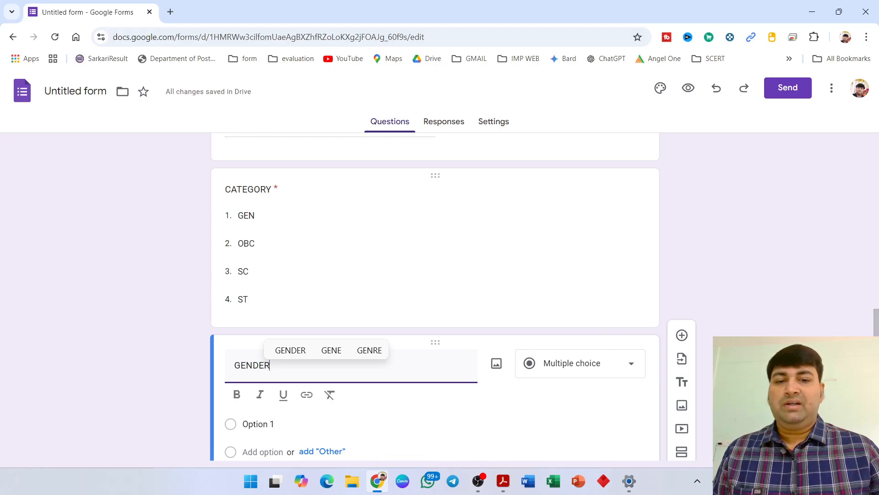
Give the multiple-choice GENDER question the options MALE and FEMALE plus an "Other" choice
left_click(635, 416)
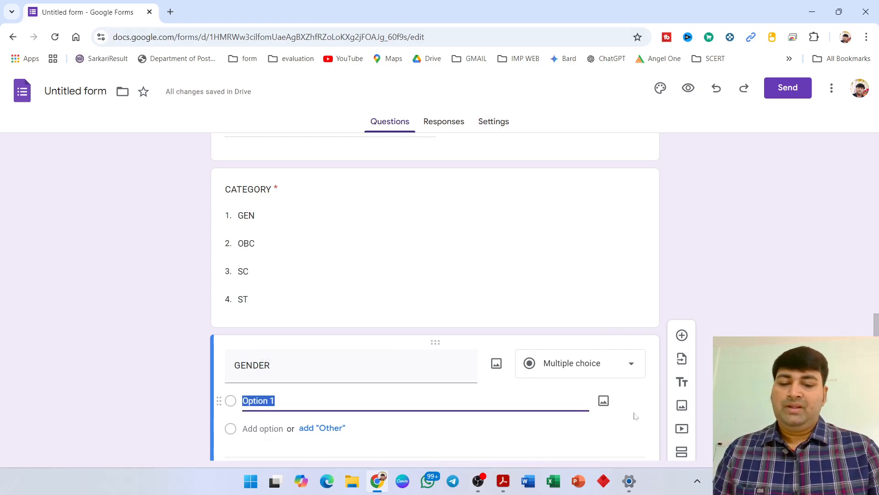
type("MALE")
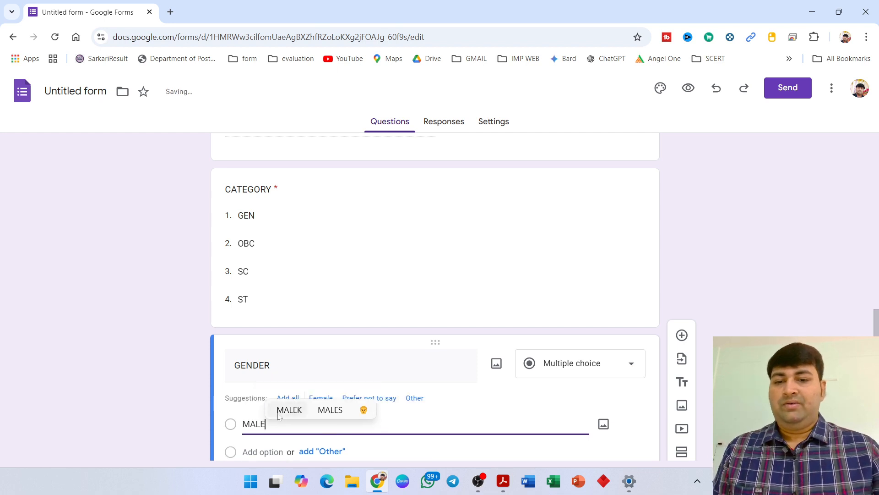
key("Return")
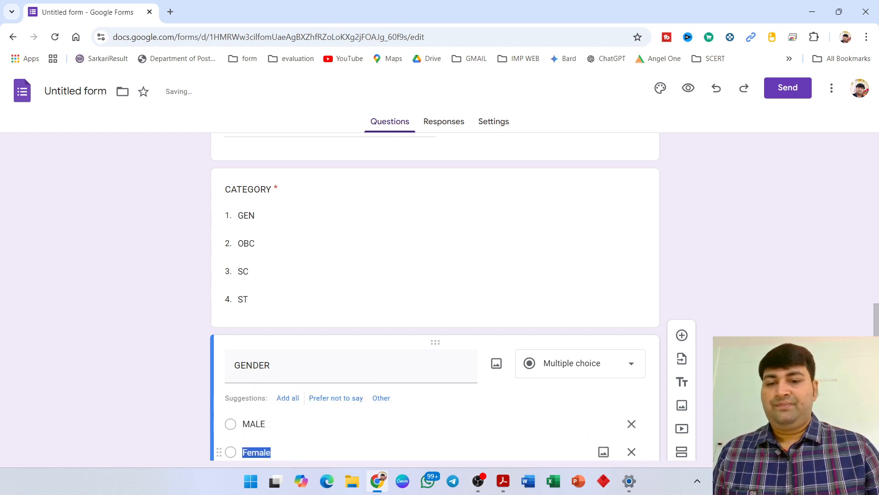
type("FEMA")
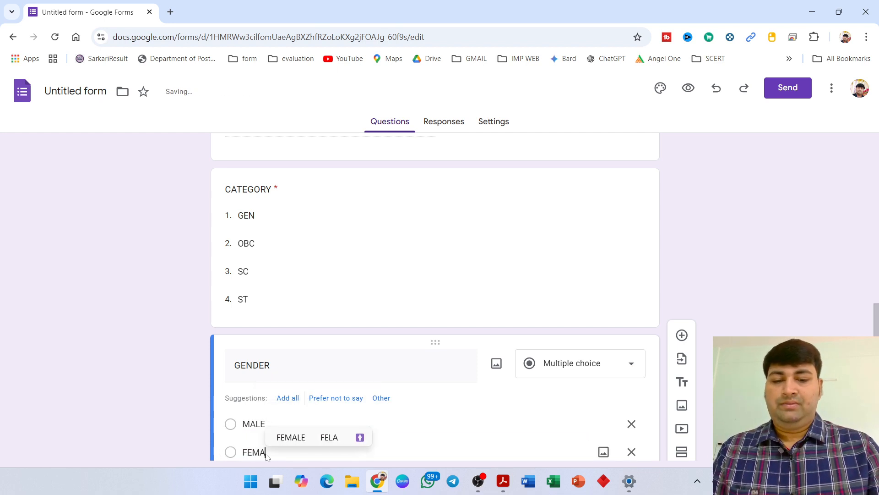
type("LE")
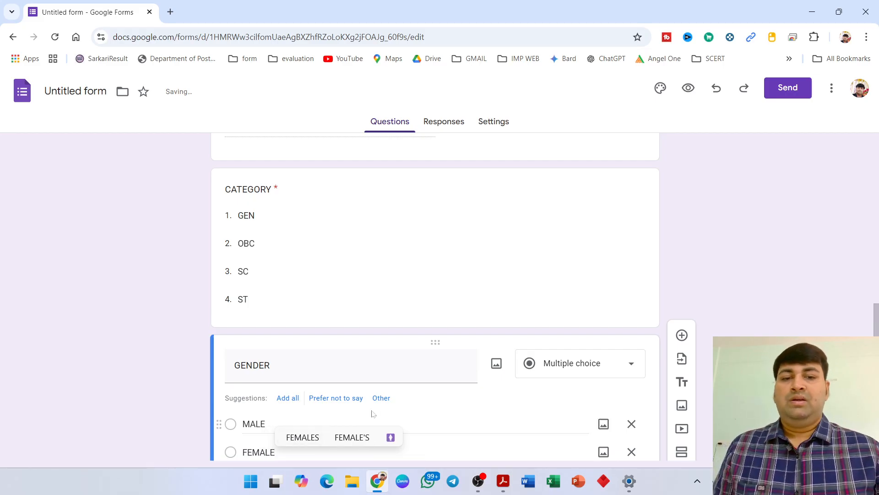
scroll(450, 414, "down", 2)
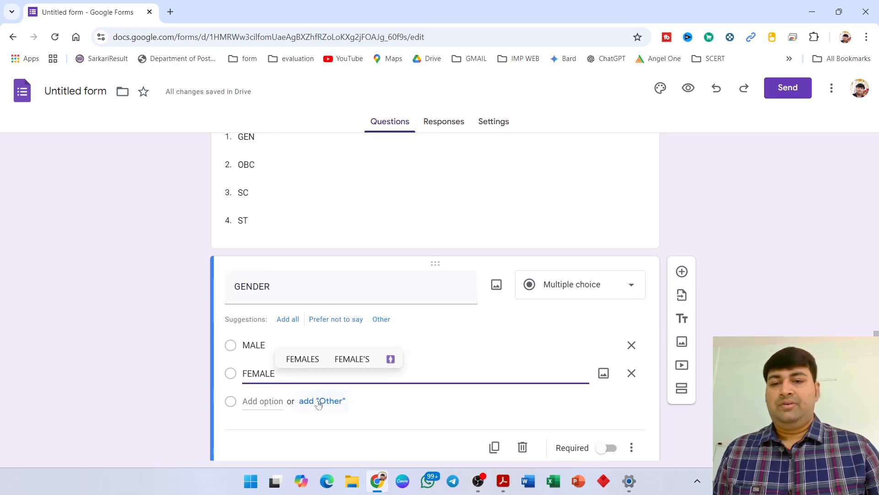
left_click(319, 401)
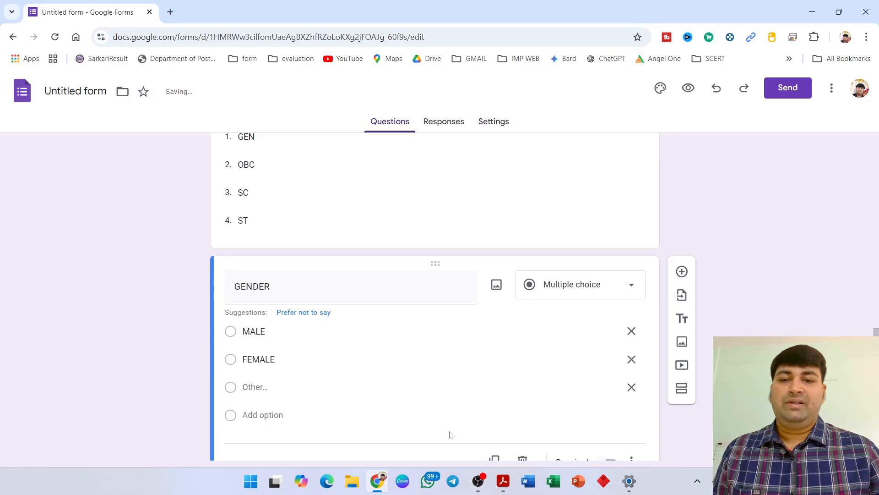
scroll(514, 366, "down", 1)
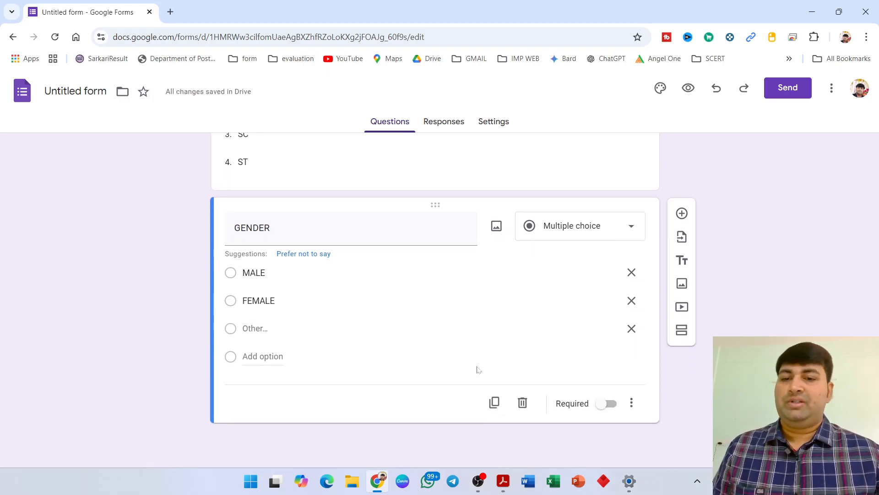
Make the GENDER question required and add a Dropdown question titled "GET ADMISSION" below it
left_click(606, 405)
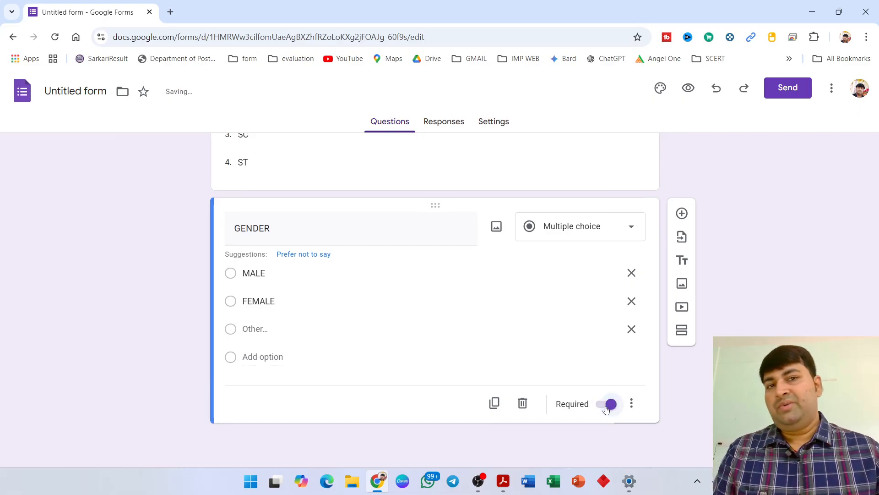
left_click(682, 213)
scroll(394, 388, "down", 2)
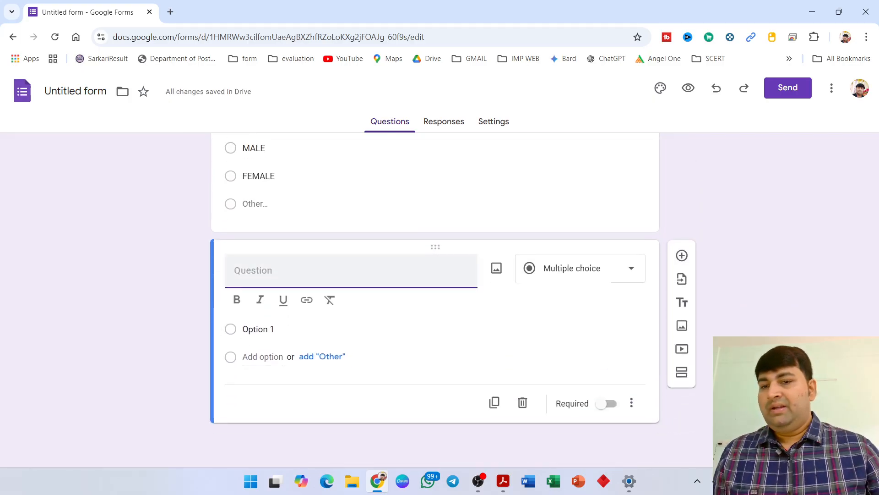
type("GET ")
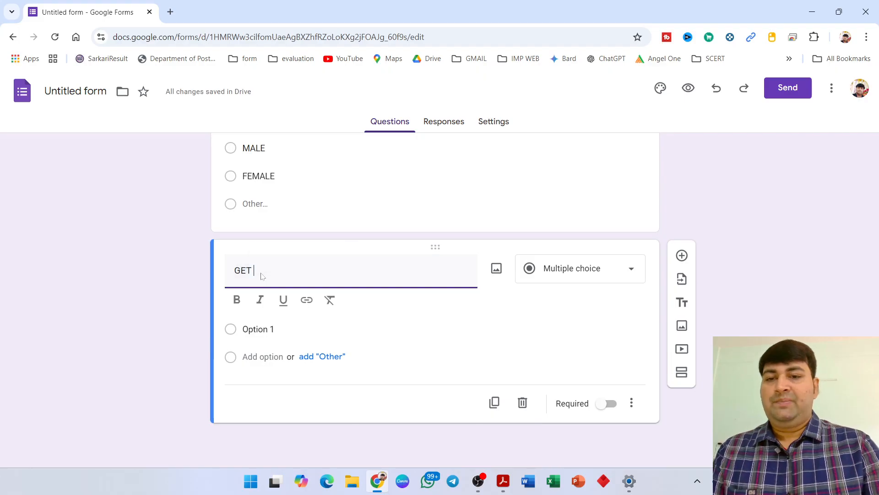
type("ADD")
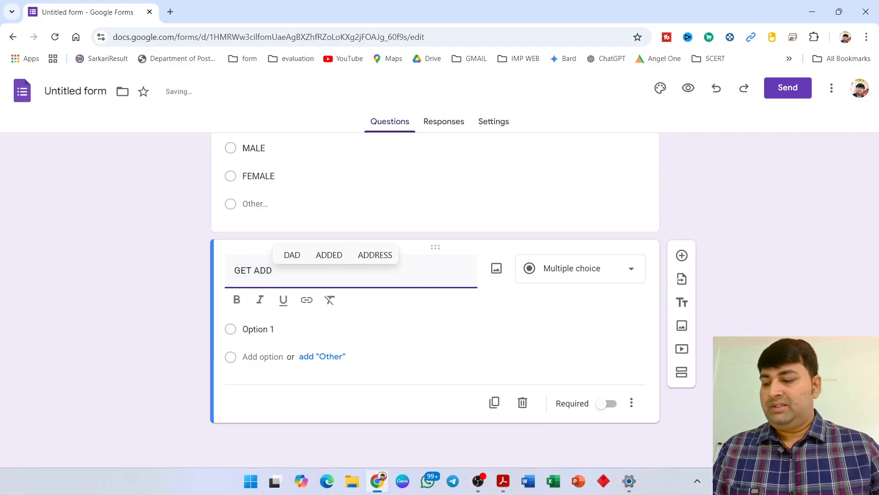
key("BackSpace")
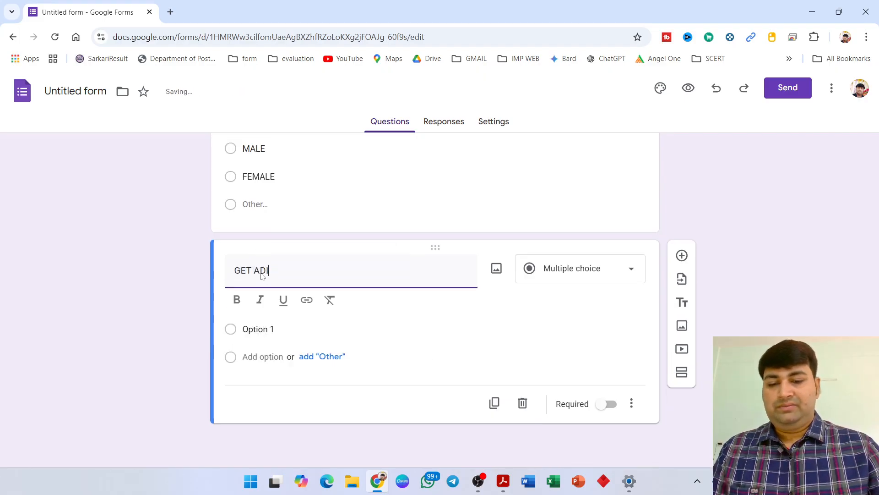
type("ISS")
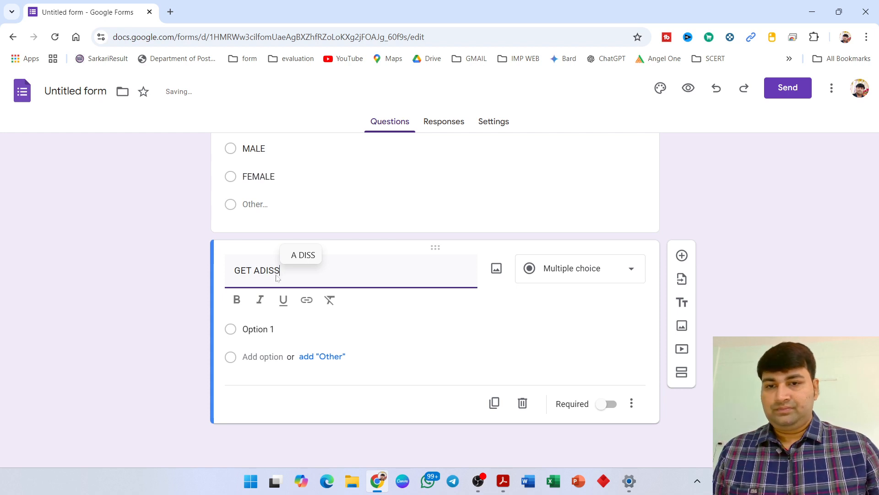
type("IO")
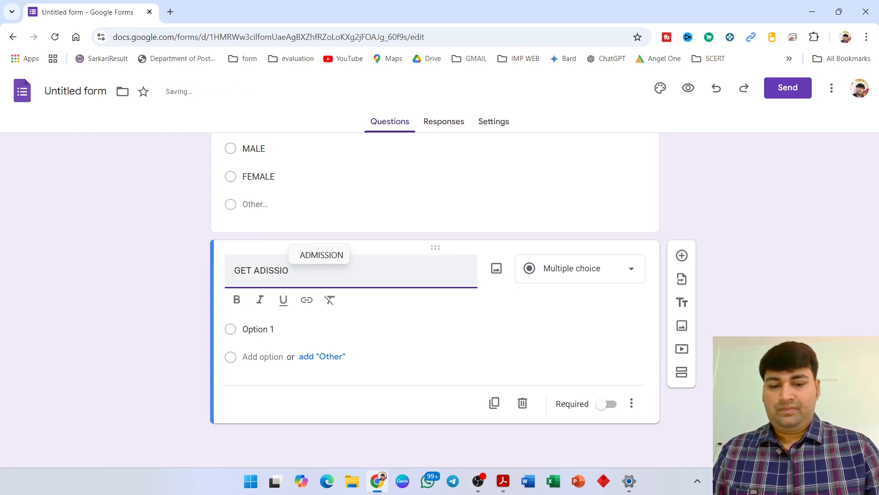
left_click(310, 258)
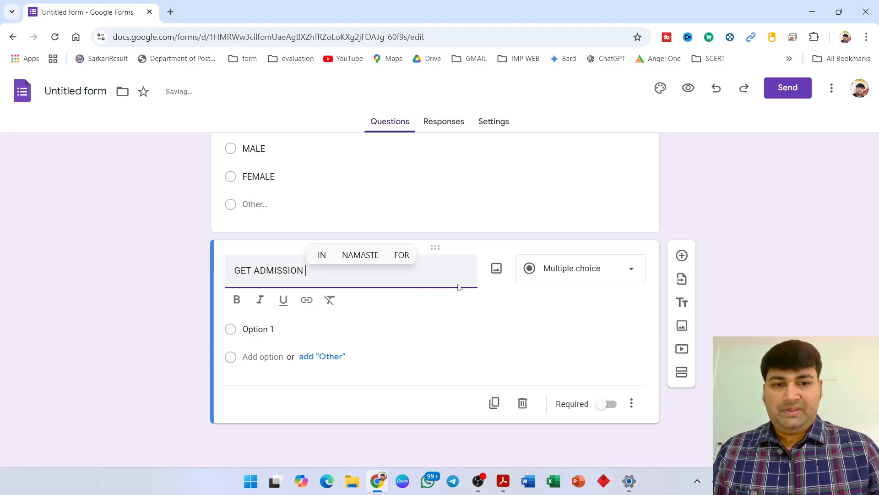
left_click(567, 266)
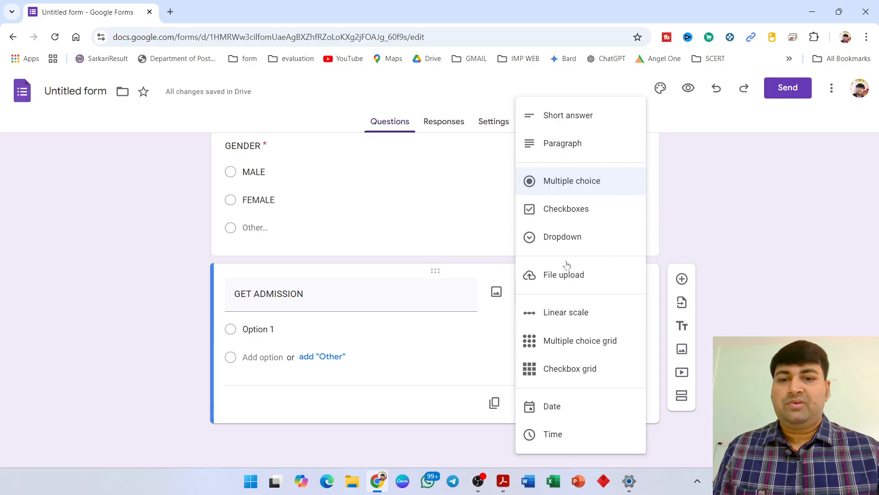
left_click(549, 245)
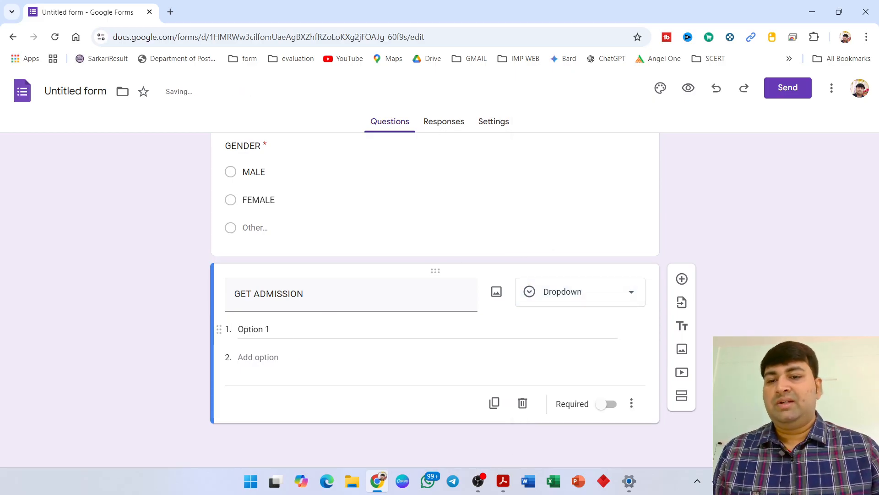
Fill the GET ADMISSION dropdown with the five options CLASS 1, CLASS 2, CLASS 3, CLASS 4 and CLASS 5
left_click(255, 329)
type("CLAS")
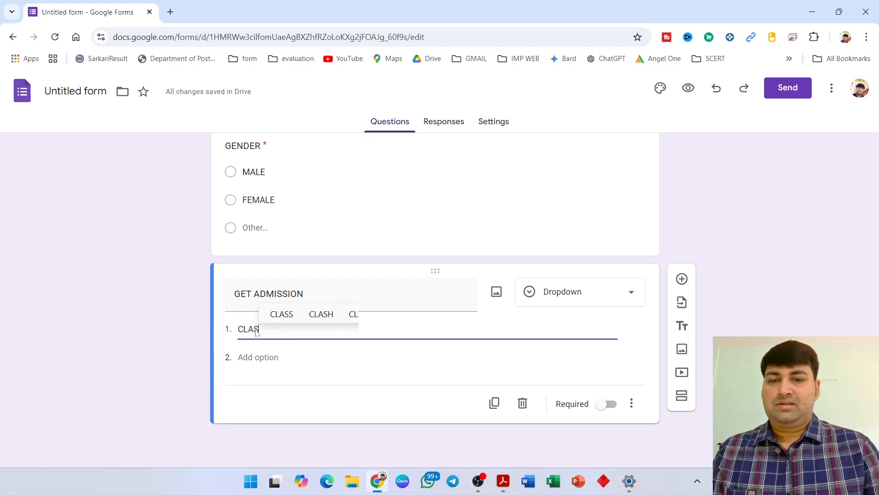
type("S 1")
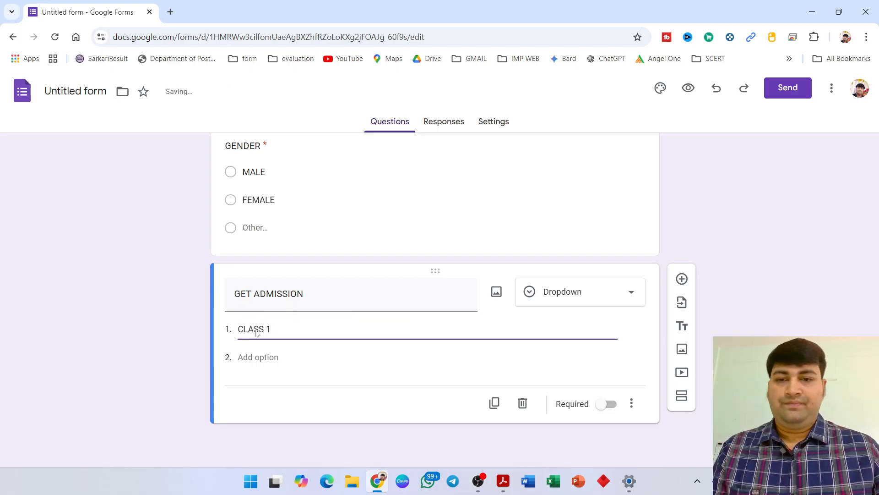
key("Return")
type("CLASS 2")
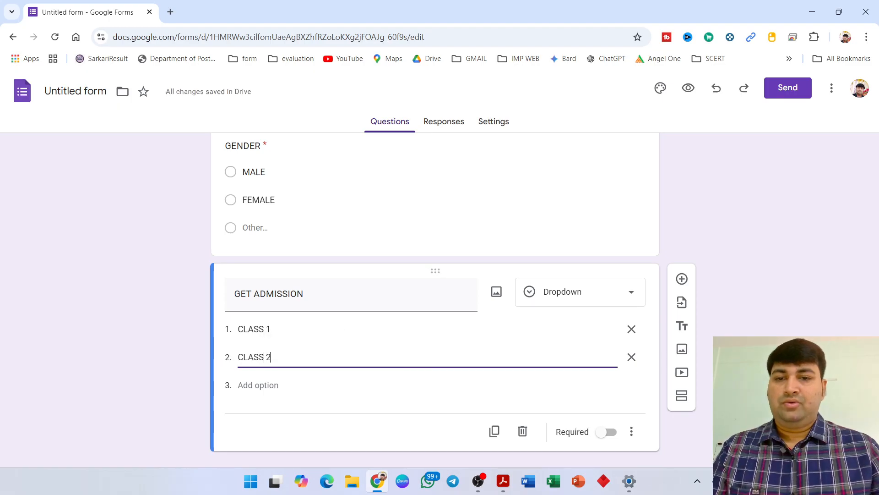
key("Return")
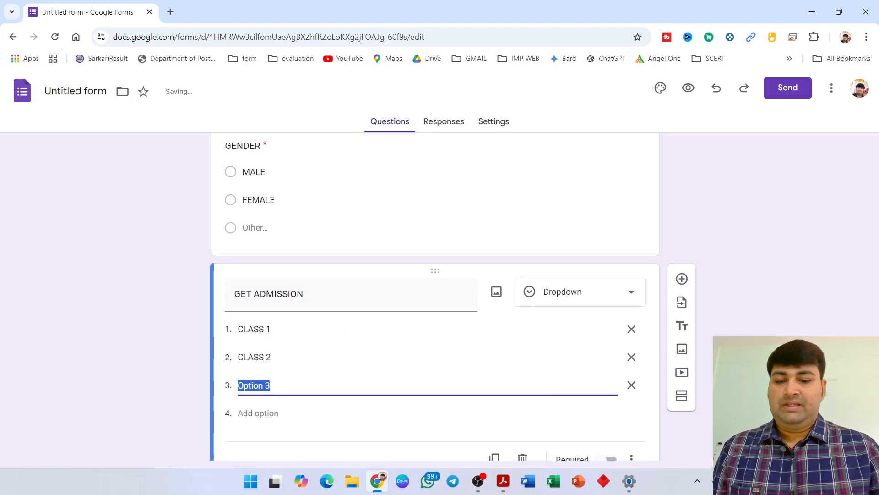
type("CLASS 3")
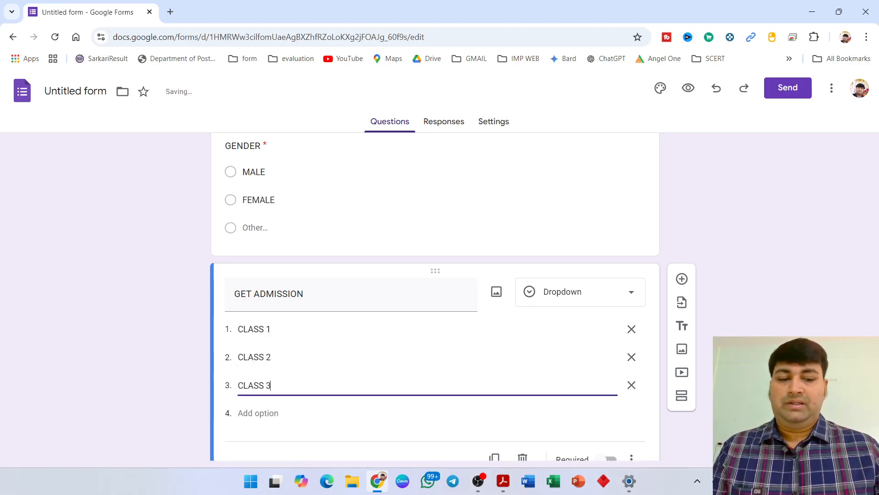
key("Return")
type("CLASS 5")
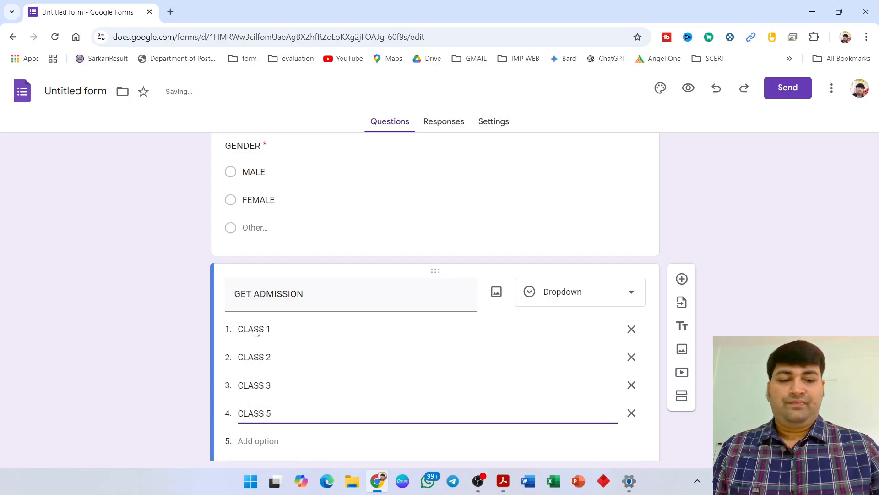
key("BackSpace")
type("4")
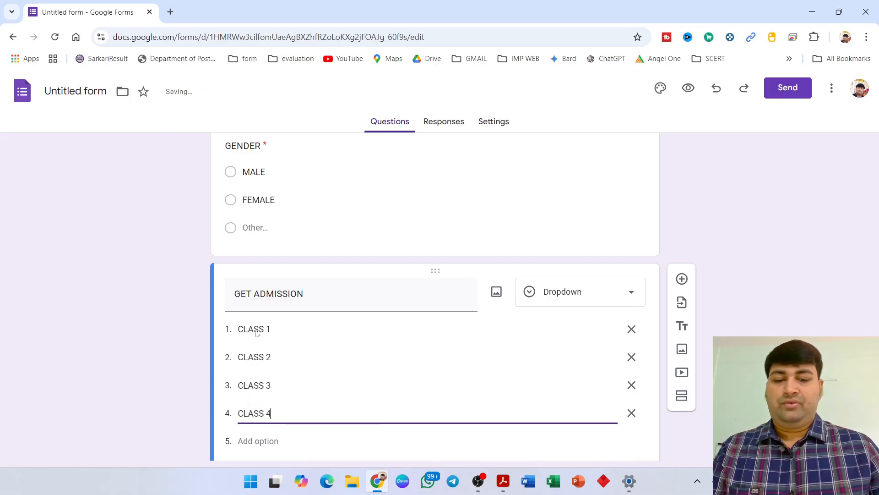
key("Return")
type("CLA")
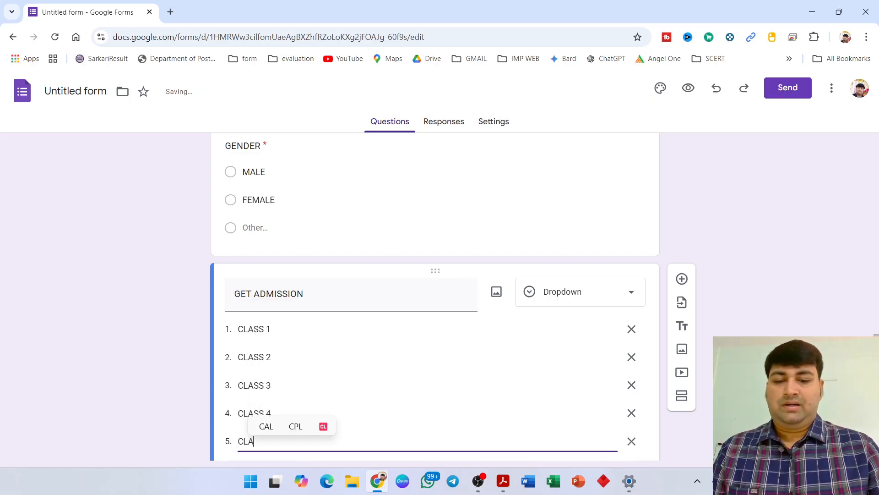
type("SS 5")
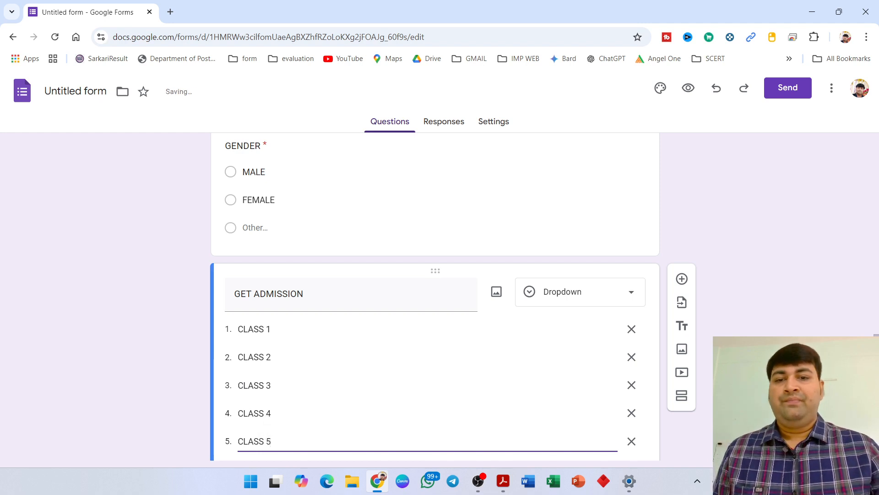
left_click(697, 221)
Make the GET ADMISSION question required and add a question titled "AADHAR NO." below it
scroll(698, 222, "down", 2)
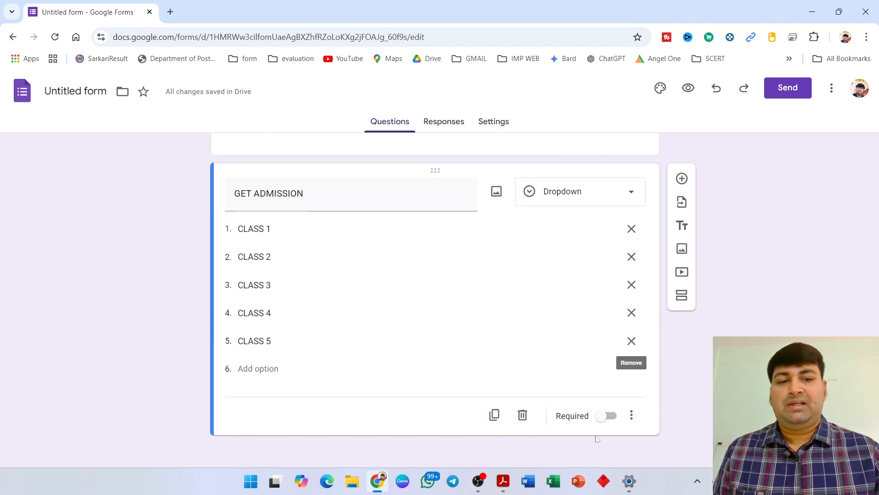
left_click(604, 417)
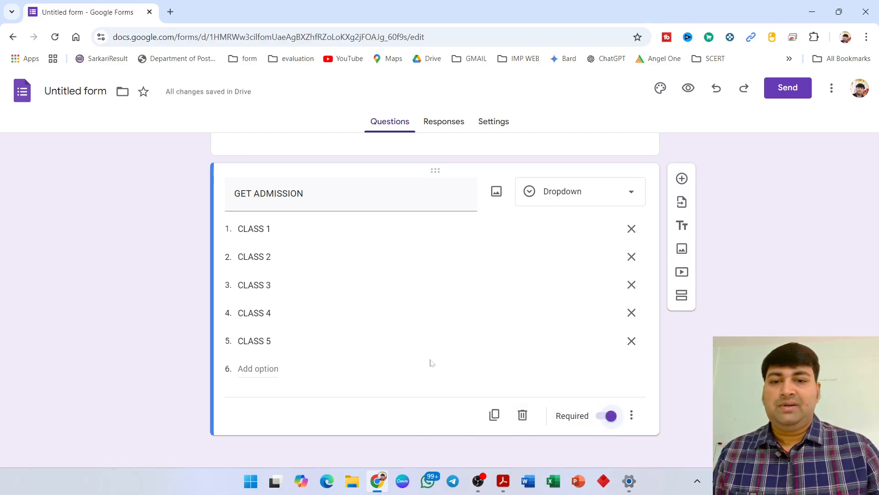
left_click(676, 182)
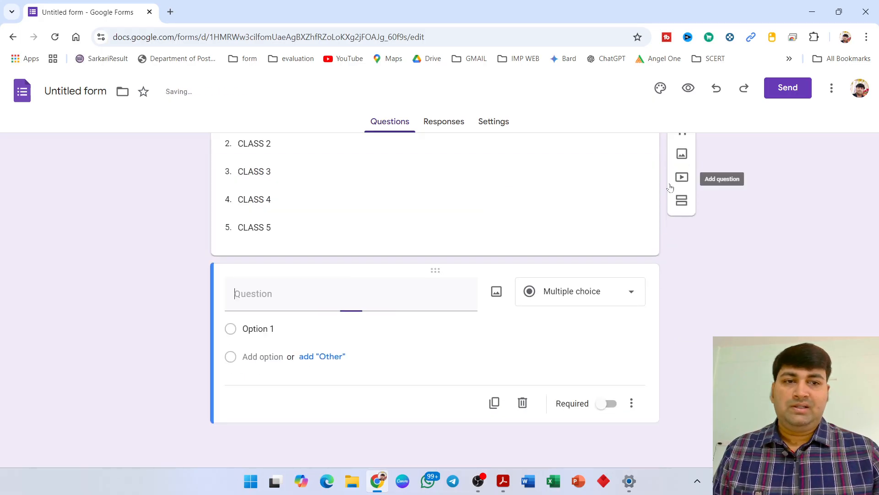
type("ADHAR")
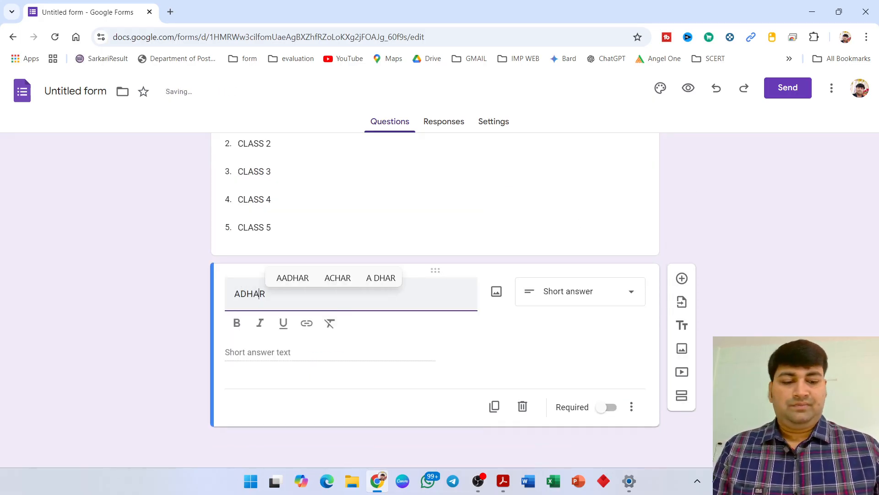
left_click(292, 278)
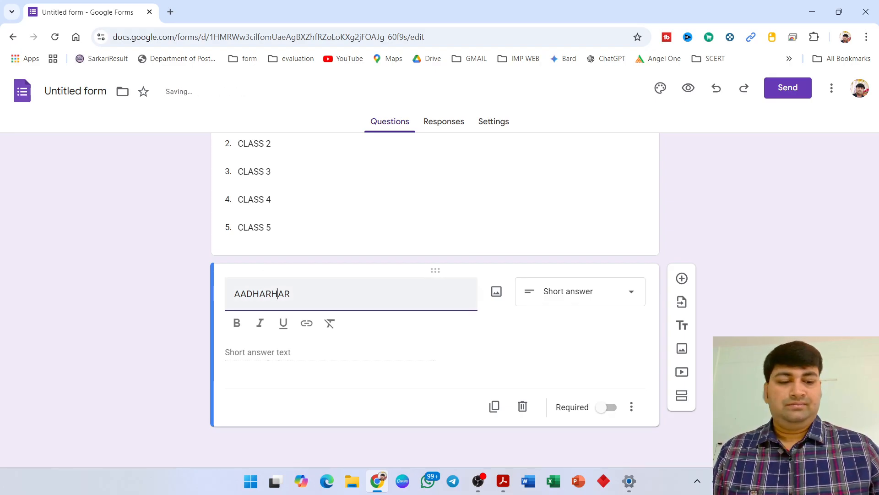
key("BackSpace")
key("BackSpace")
key("BackSpace")
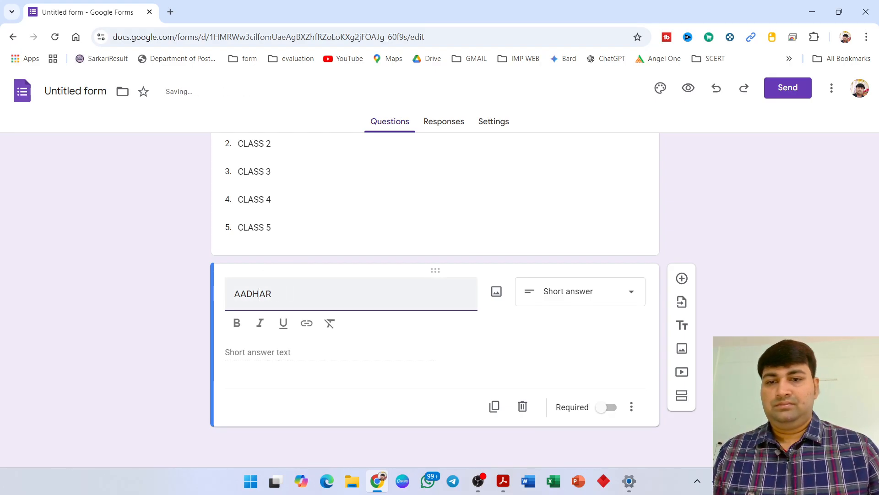
type("NO.")
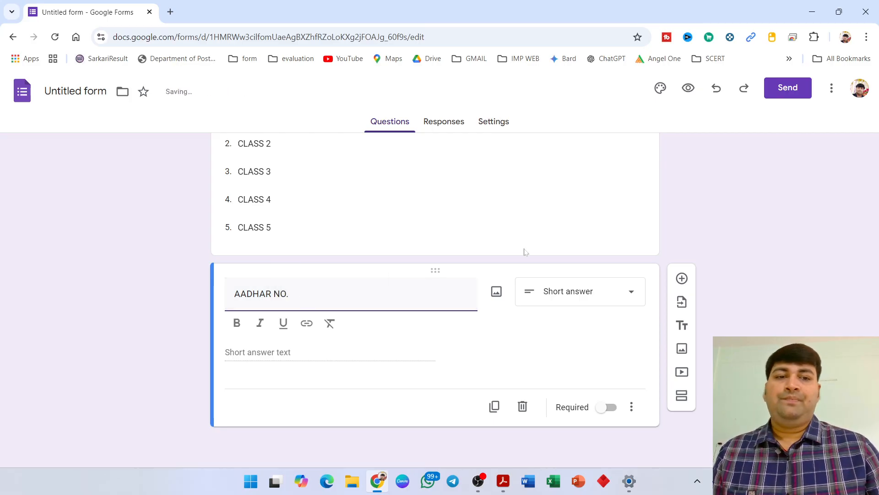
Make the AADHAR NO. question required and add a question titled "PHOTOGRAPH" below it
left_click(527, 332)
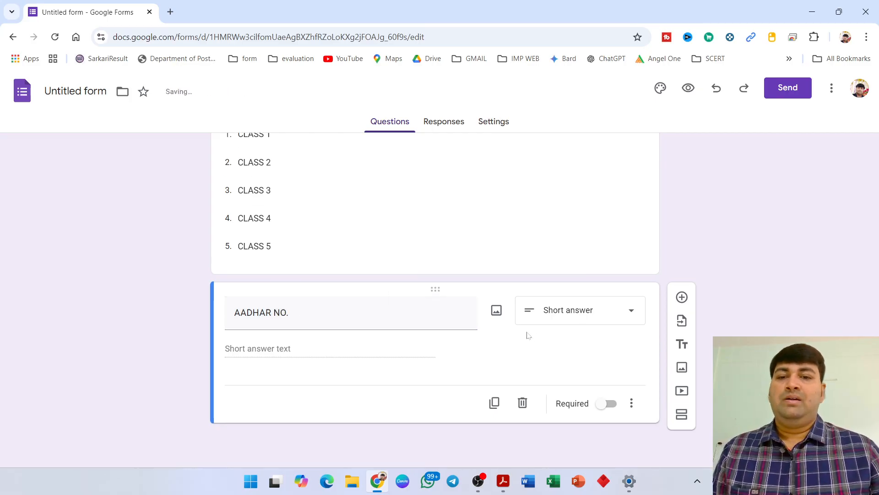
left_click(606, 403)
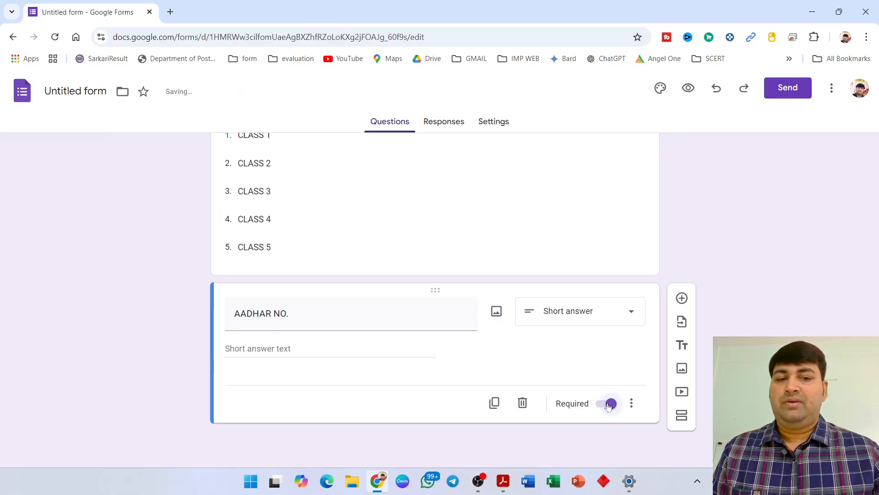
left_click(682, 299)
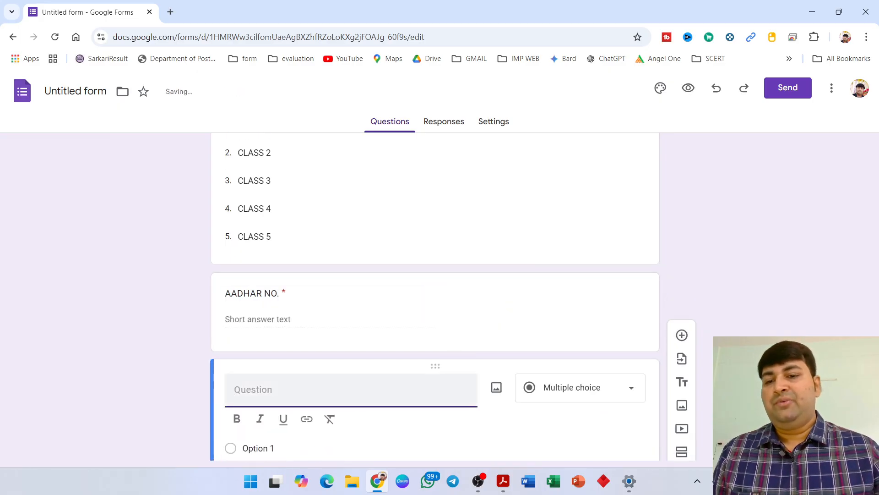
type("PHOTO")
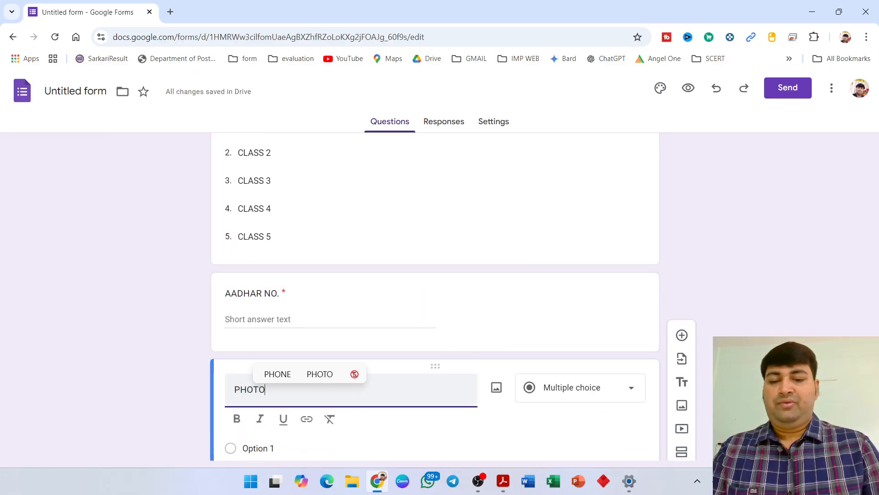
type("G")
scroll(342, 400, "down", 2)
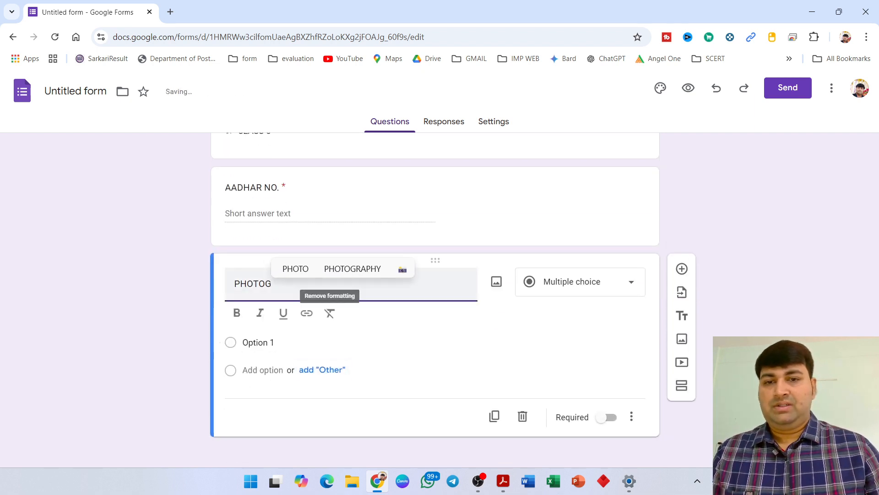
type("RAPH")
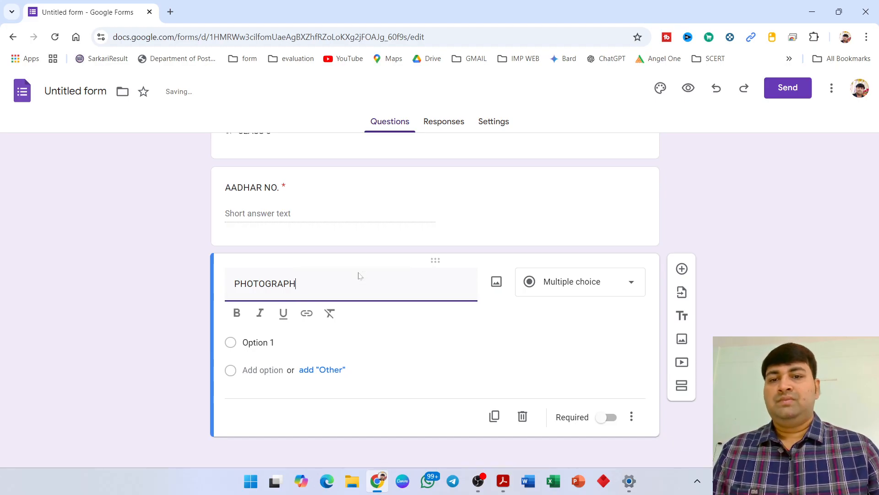
Change the PHOTOGRAPH question's answer type to File upload and agree to let respondents upload files to Drive
left_click(561, 283)
left_click(569, 274)
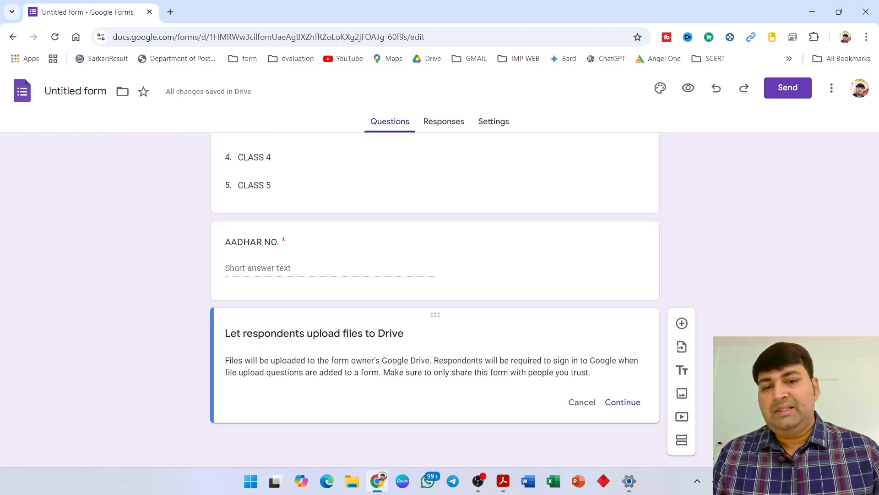
left_click(622, 402)
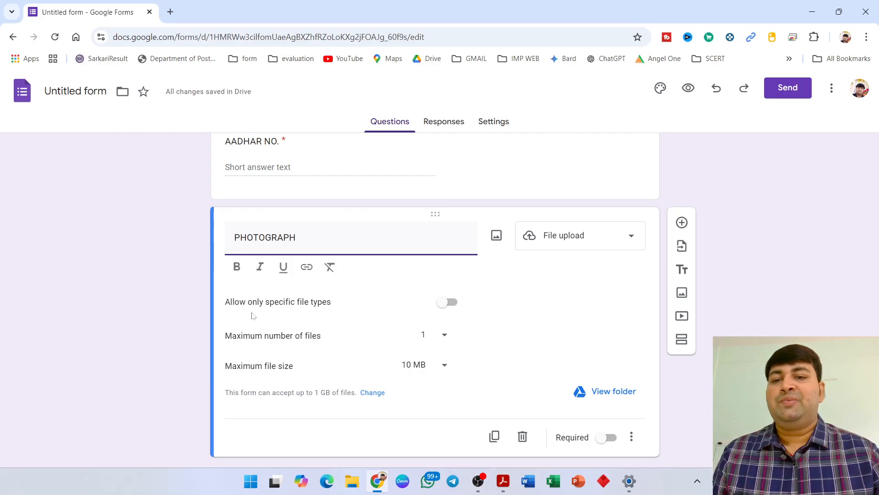
Restrict the PHOTOGRAPH upload to Image files only and keep the maximum number of files at 1
left_click(450, 303)
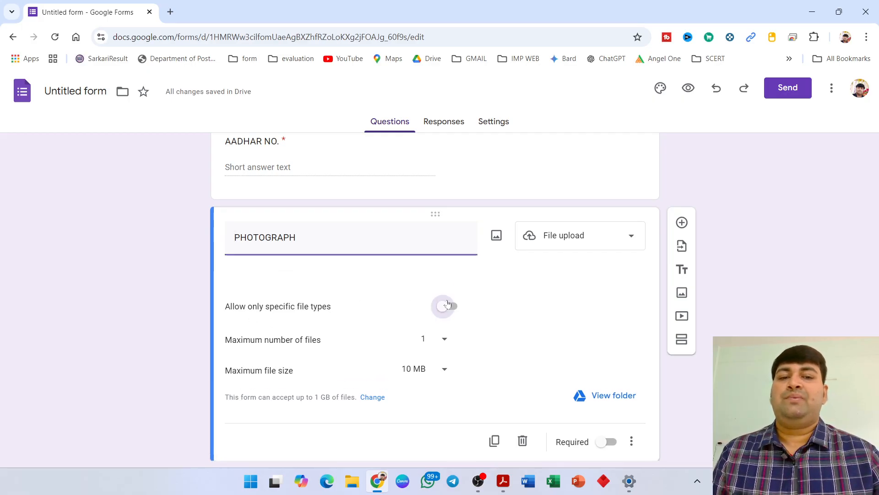
left_click(447, 278)
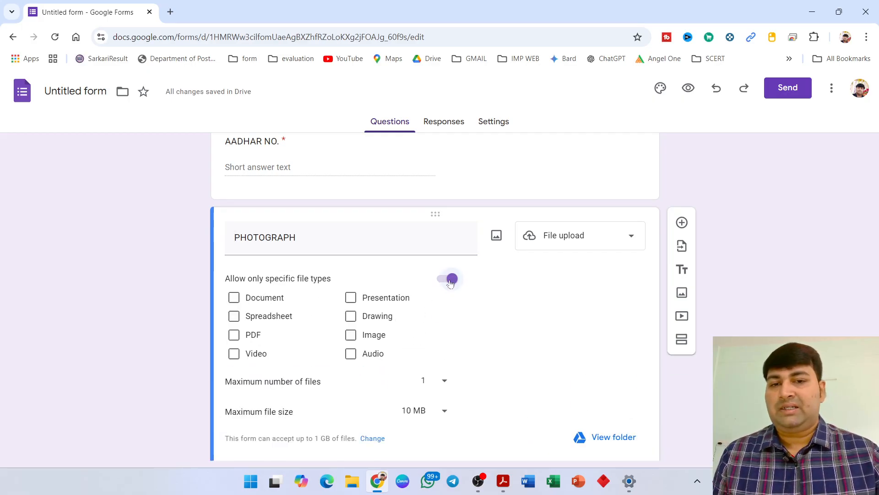
left_click(351, 336)
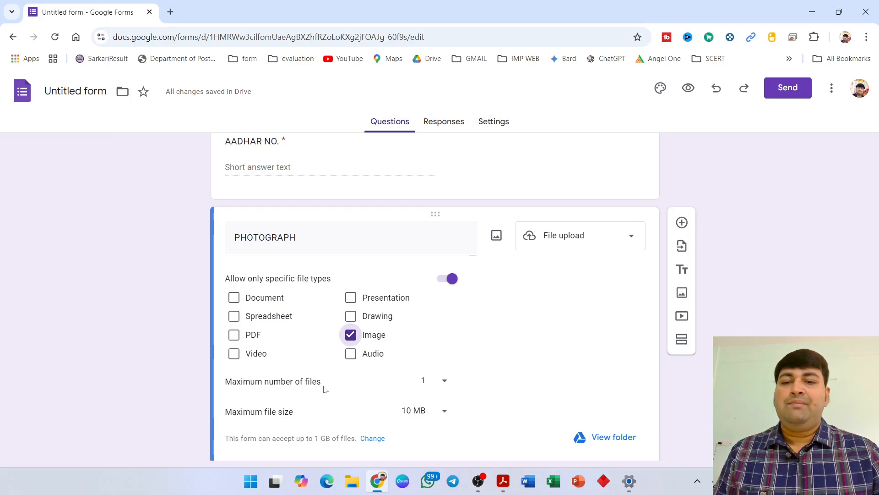
left_click(440, 383)
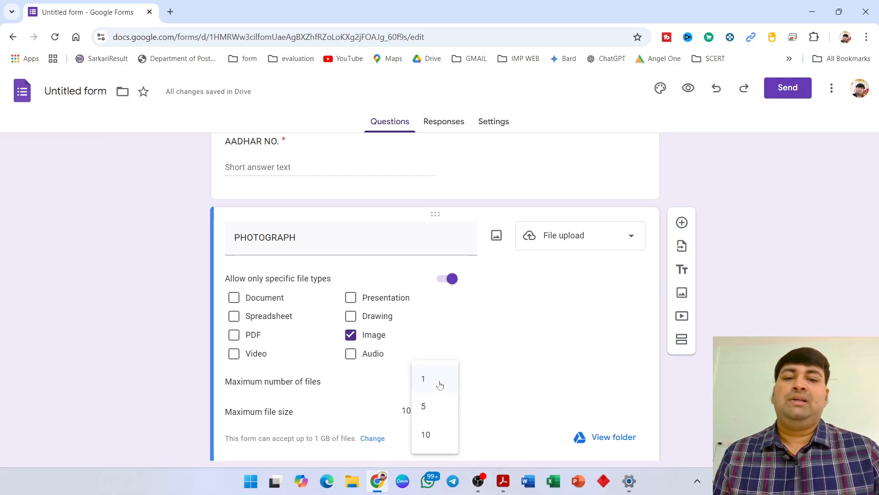
left_click(510, 366)
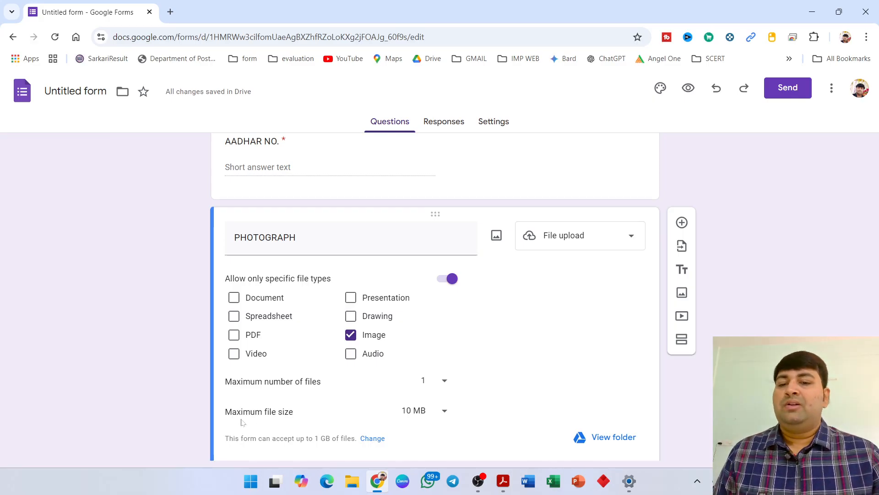
Set the PHOTOGRAPH question's maximum file size to 1 MB and make the question required
left_click(441, 412)
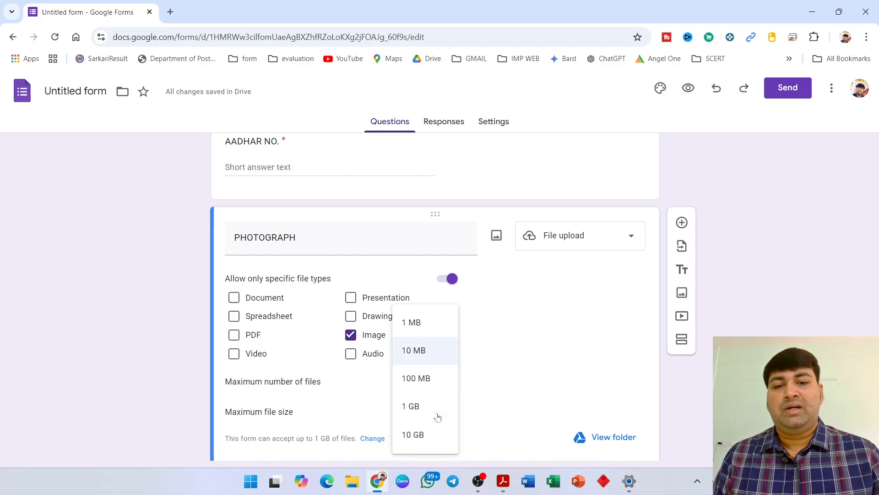
left_click(422, 328)
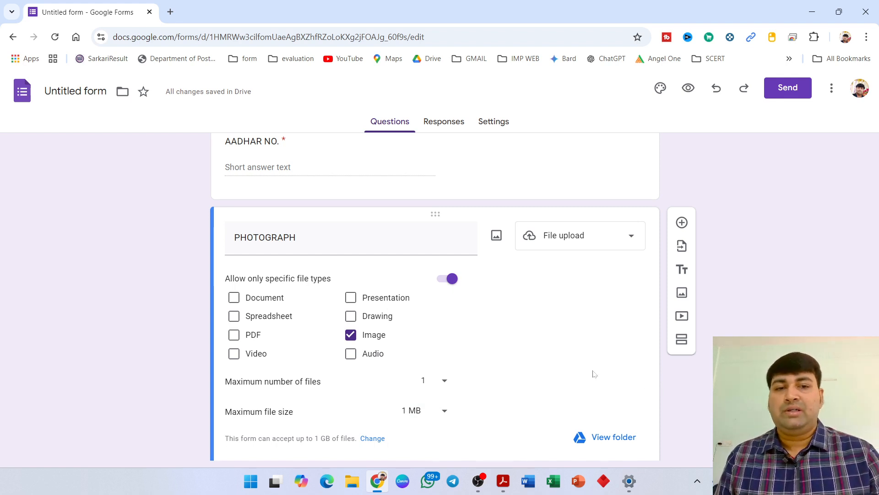
scroll(594, 374, "down", 2)
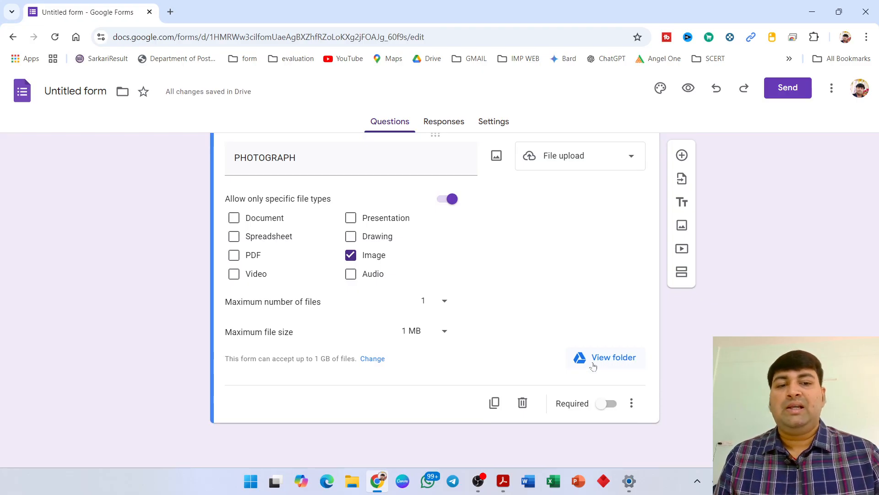
left_click(608, 405)
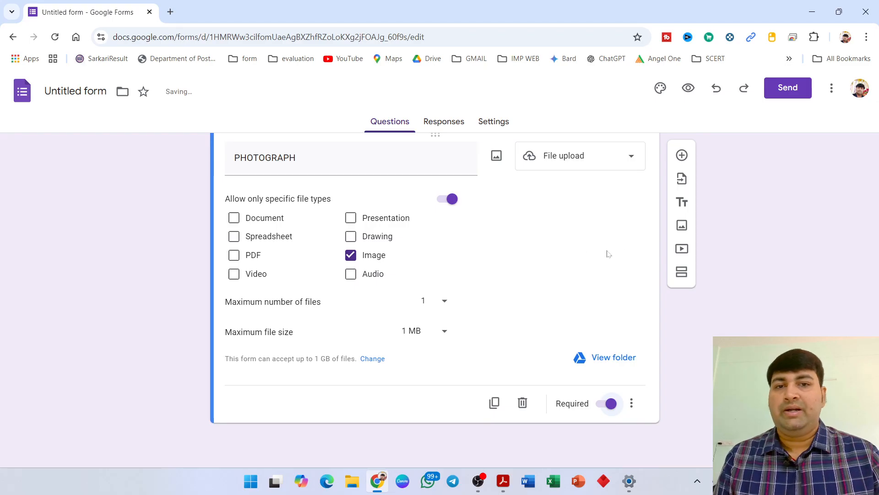
Open a preview of the Admission Form and look through its questions from NAME down to GET ADMISSION
scroll(520, 236, "up", 10)
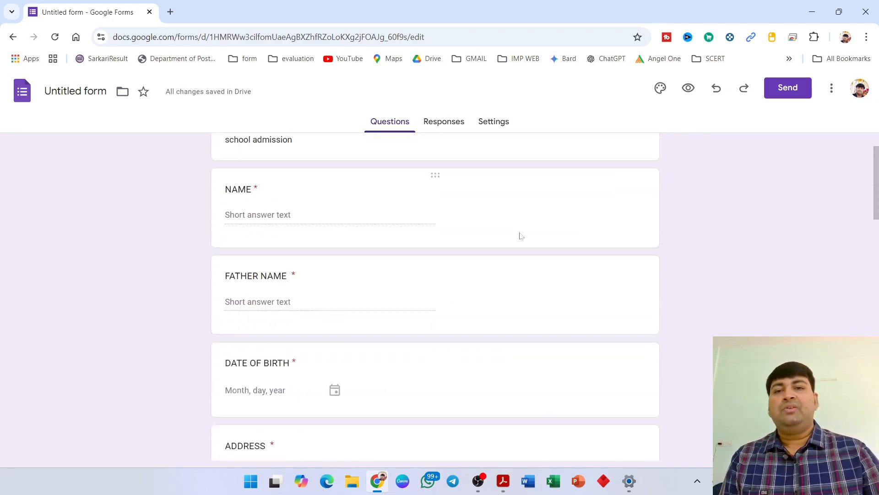
scroll(520, 236, "up", 2)
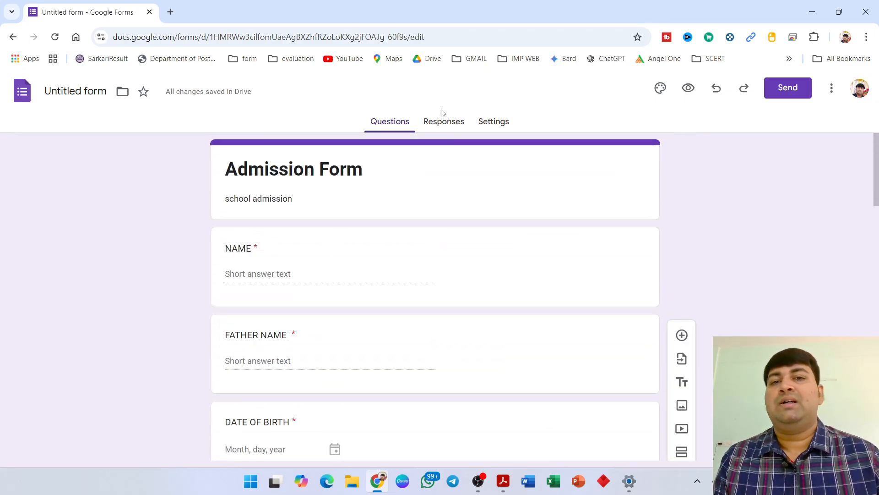
left_click(689, 88)
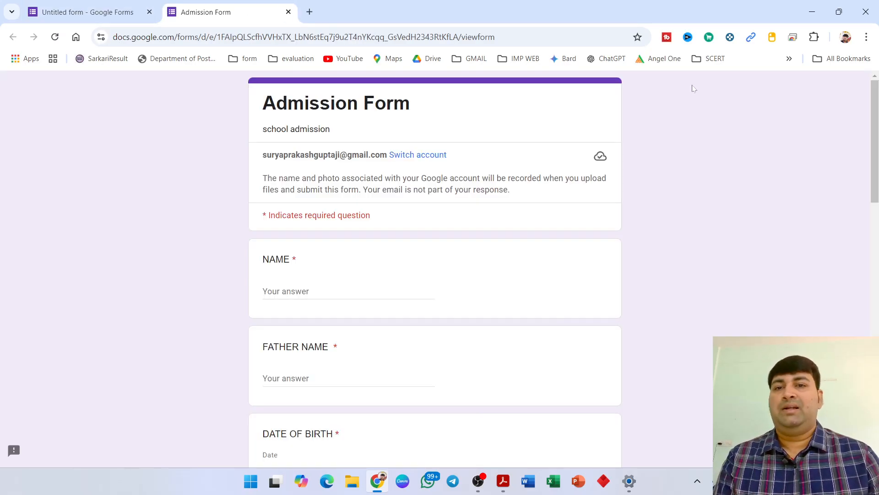
scroll(394, 321, "down", 1)
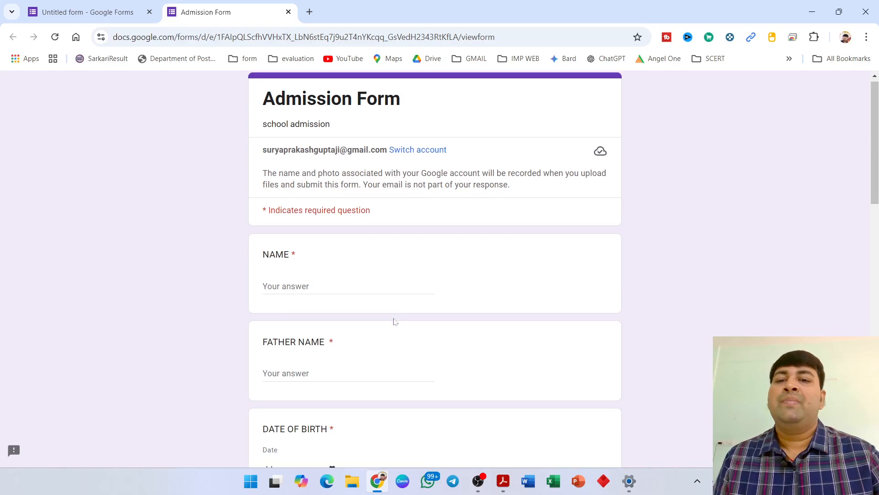
scroll(395, 321, "up", 1)
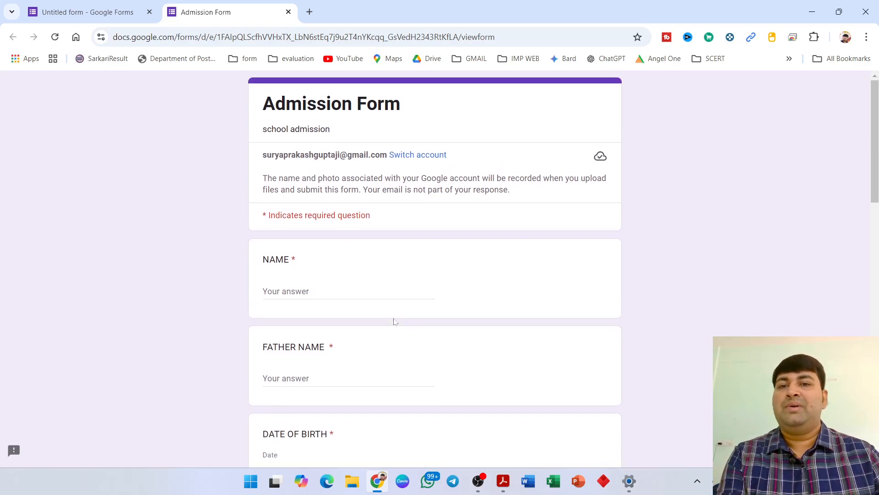
scroll(394, 321, "down", 2)
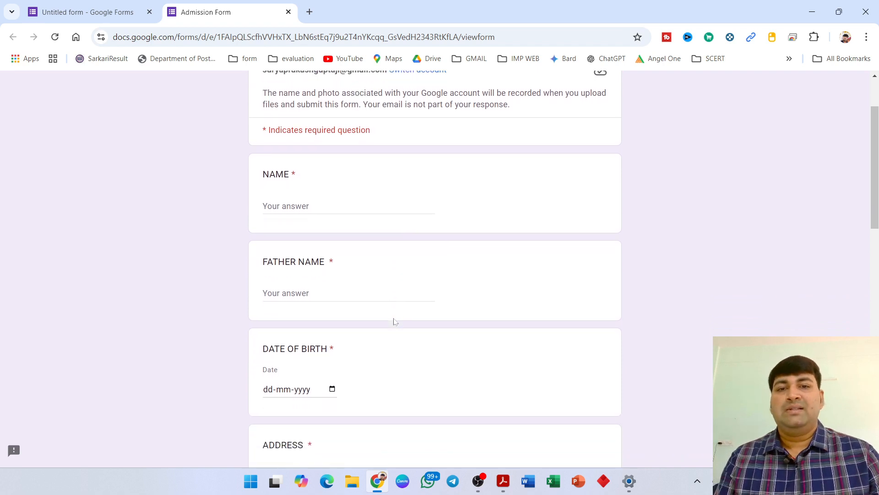
scroll(394, 321, "down", 2)
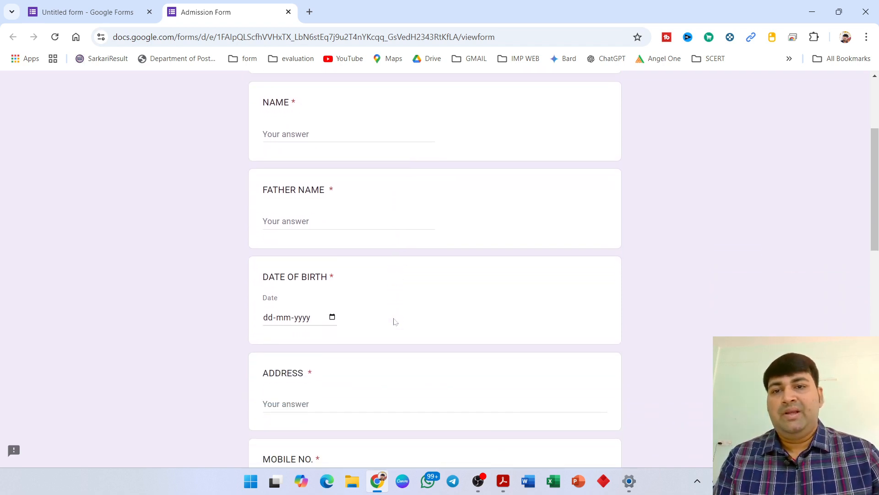
scroll(394, 321, "down", 3)
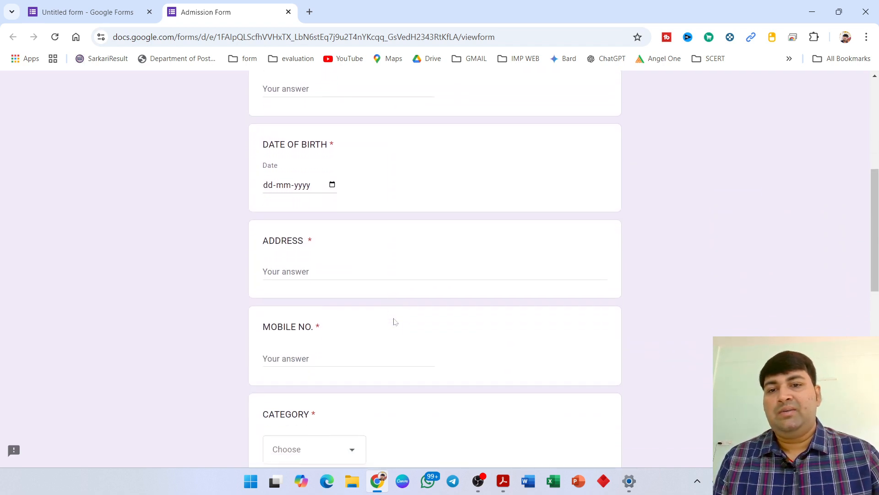
scroll(394, 321, "down", 2)
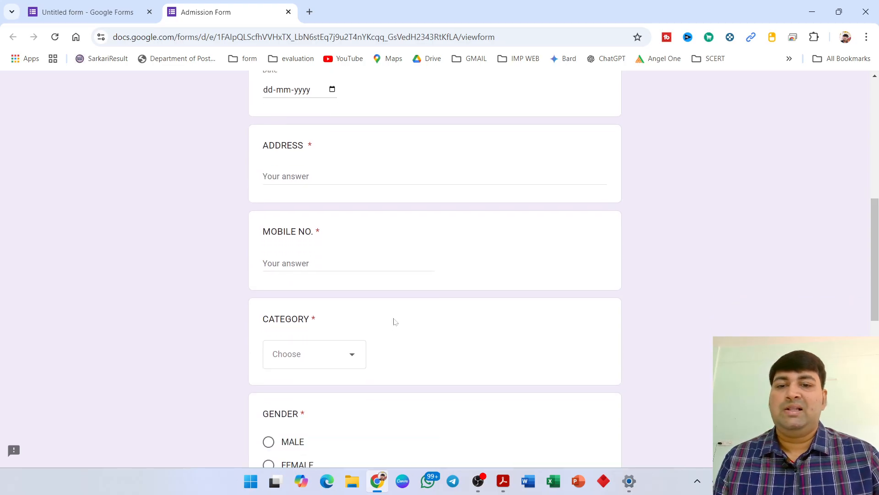
scroll(394, 321, "down", 3)
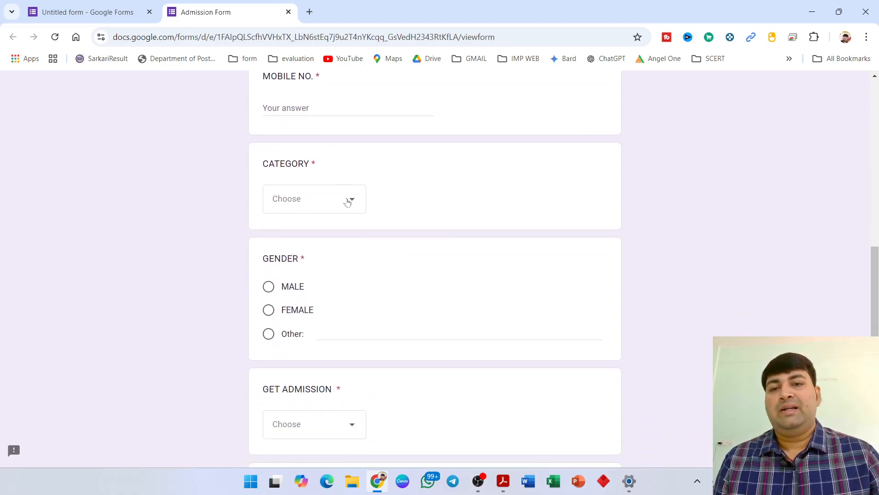
Check the CATEGORY dropdown's options in the preview and choose GEN
left_click(347, 204)
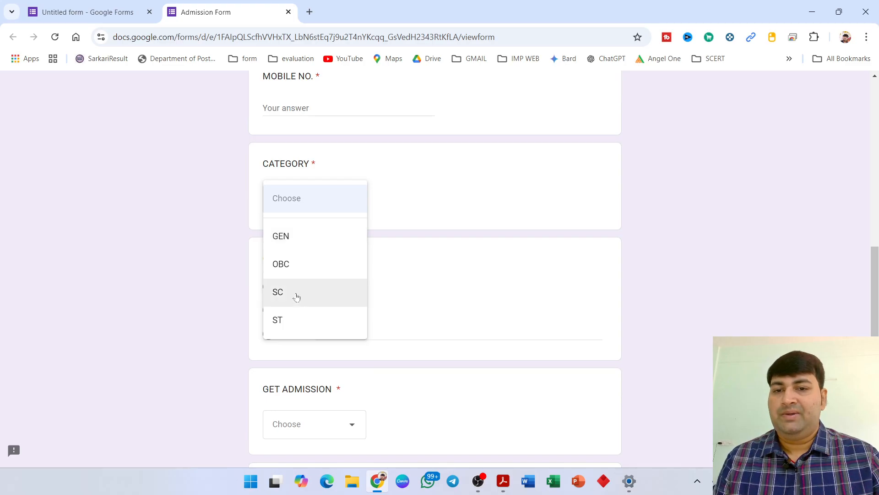
left_click(405, 167)
scroll(405, 167, "down", 1)
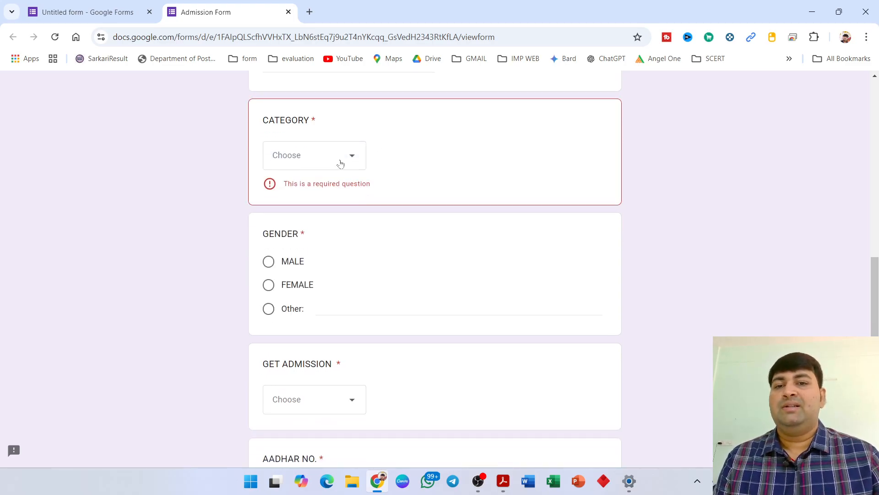
left_click(341, 163)
left_click(304, 194)
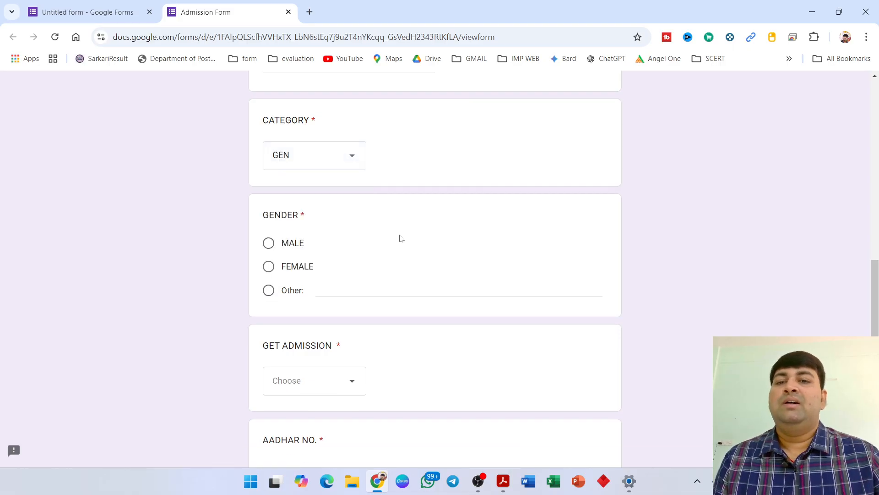
Try each GENDER option in the preview, including FEMALE and Other, and settle on MALE
scroll(400, 237, "down", 1)
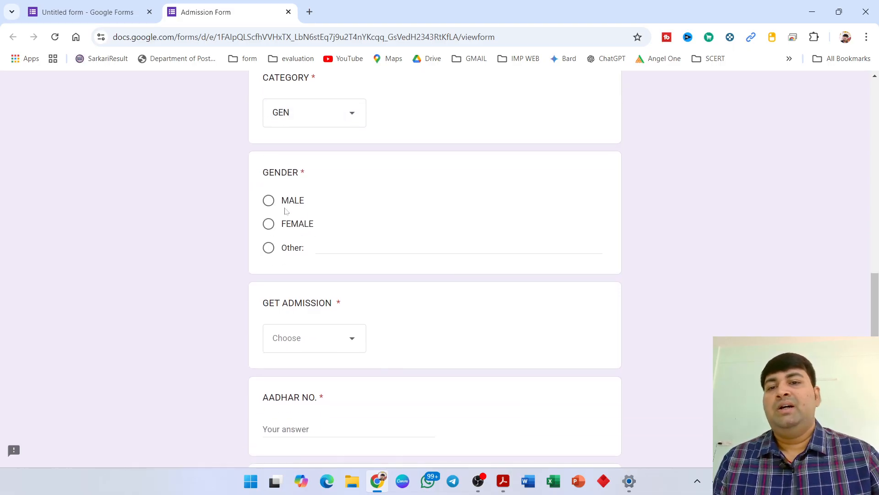
left_click(268, 200)
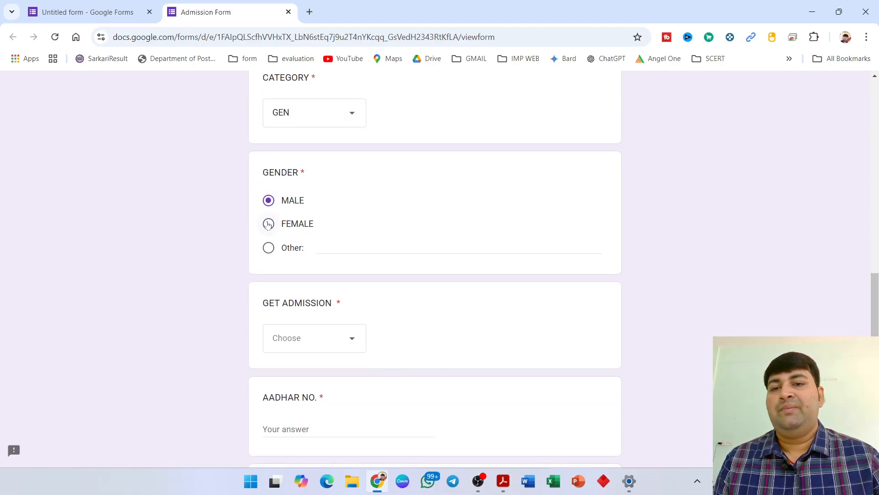
left_click(268, 224)
left_click(268, 247)
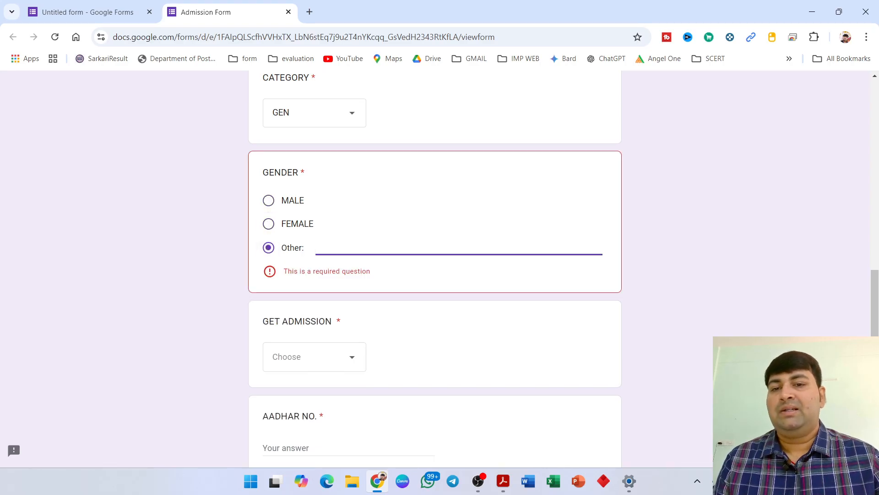
left_click(269, 201)
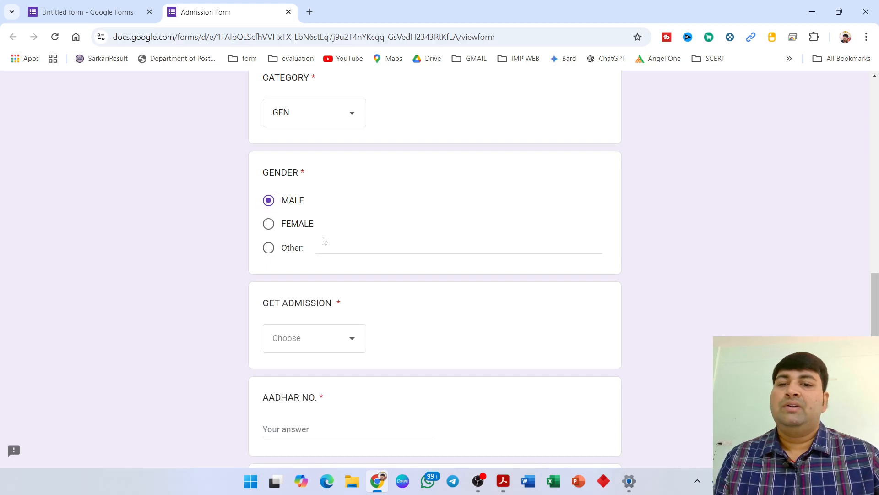
Choose CLASS 1 for GET ADMISSION in the preview and view the remaining AADHAR NO. and PHOTOGRAPH questions
scroll(324, 239, "down", 2)
left_click(338, 272)
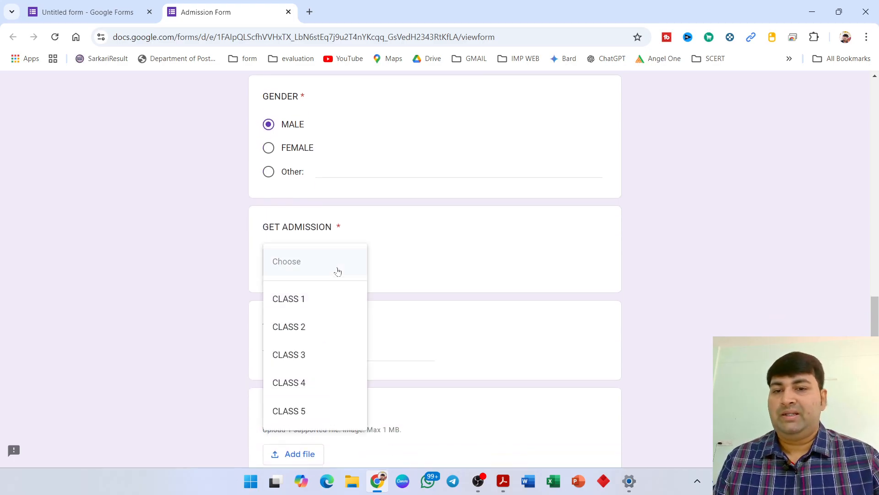
left_click(316, 306)
scroll(315, 306, "down", 2)
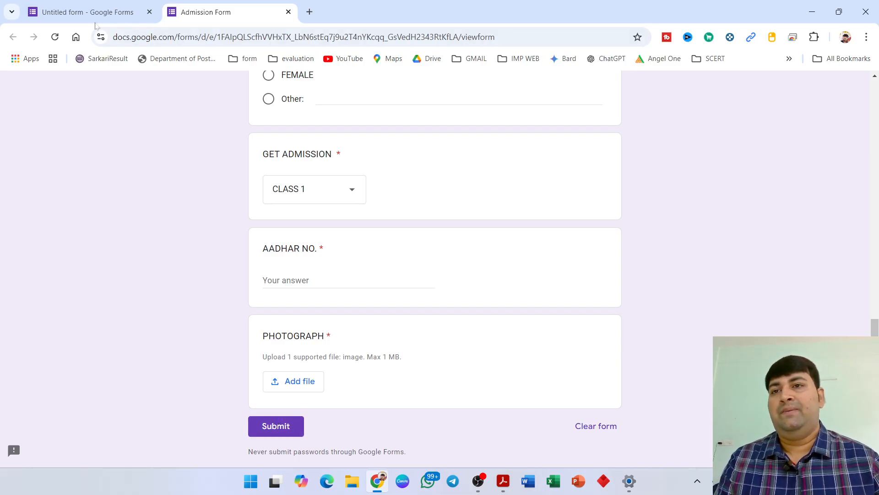
Return to the form editor and view the form's responses page
mouse_move(92, 17)
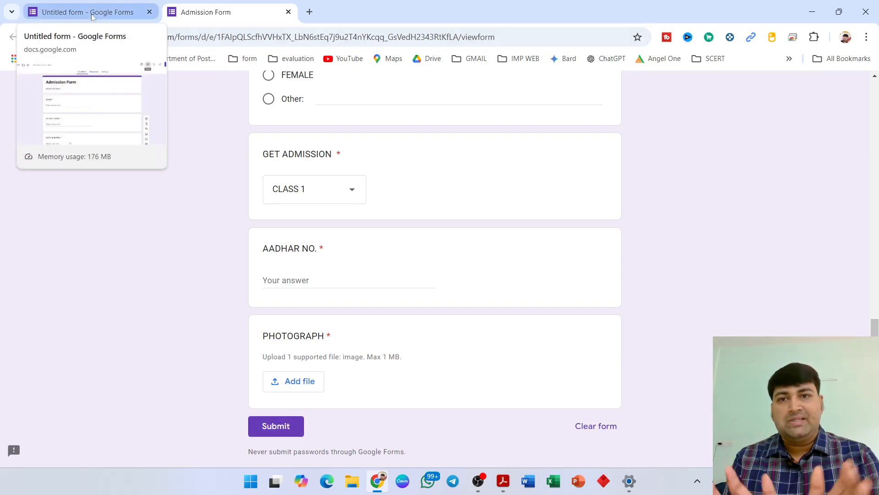
left_click(92, 17)
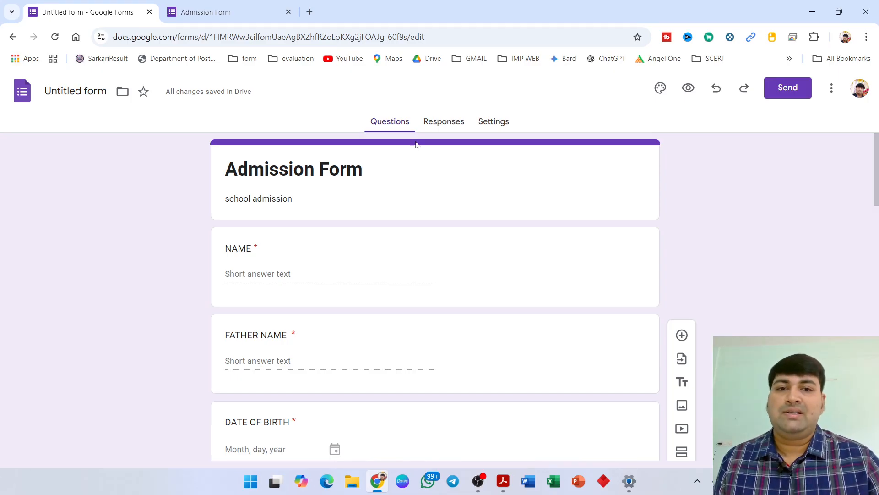
left_click(440, 121)
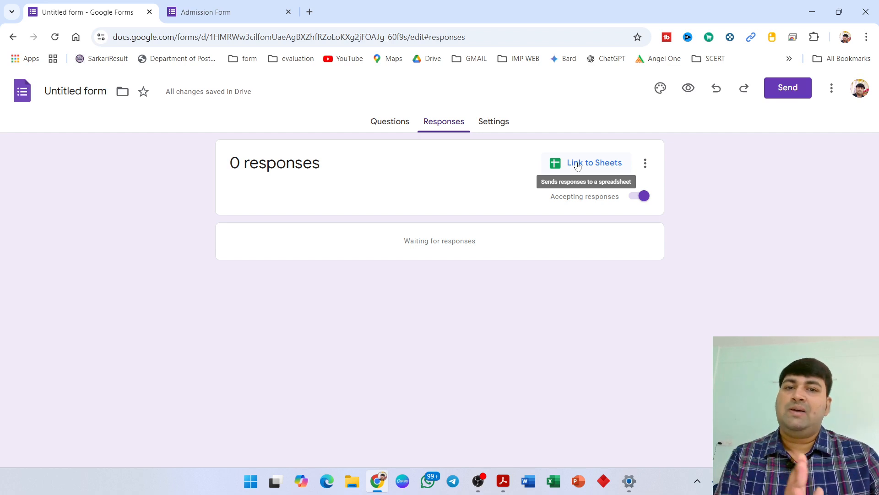
Review the form preview again from its beginning and open the form's settings in the editor
left_click(218, 15)
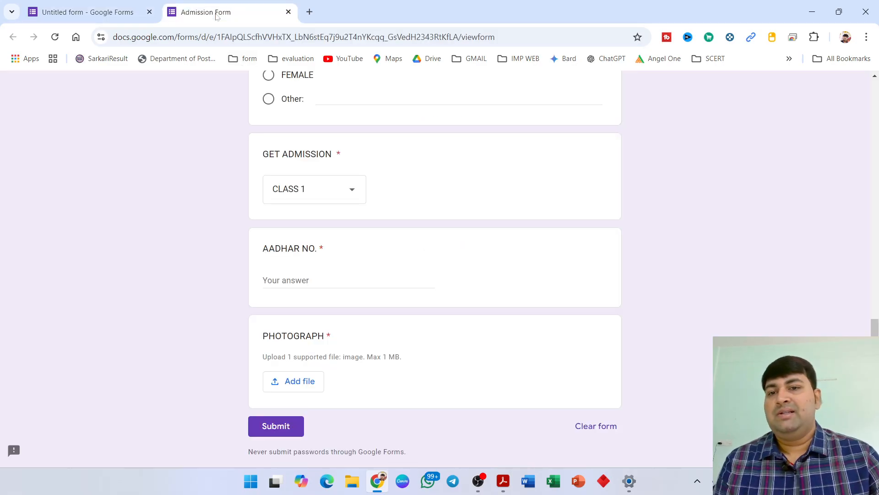
scroll(377, 261, "up", 15)
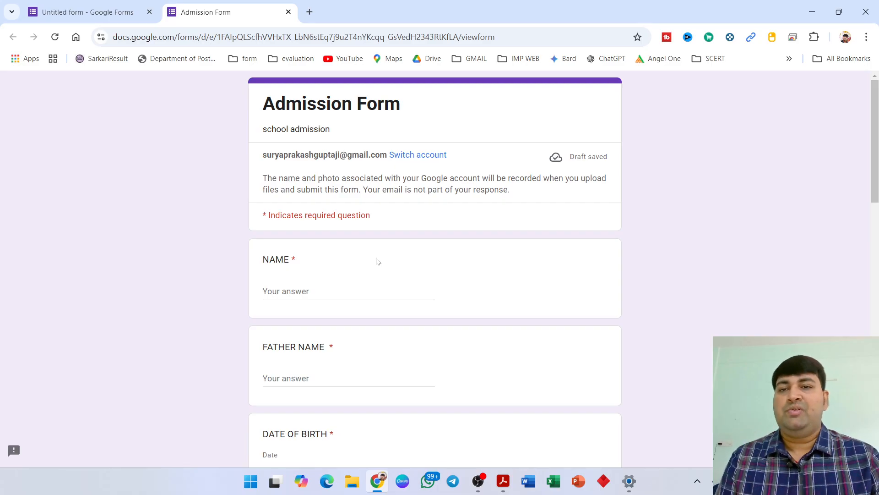
left_click(81, 11)
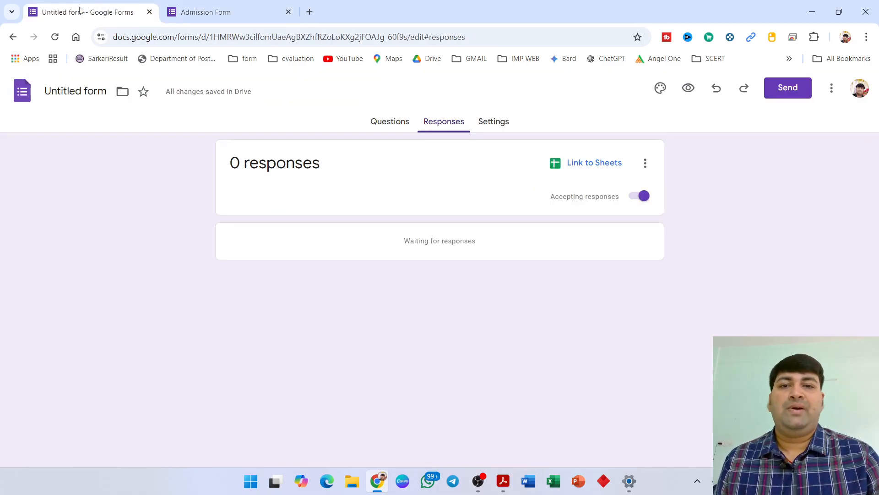
left_click(504, 122)
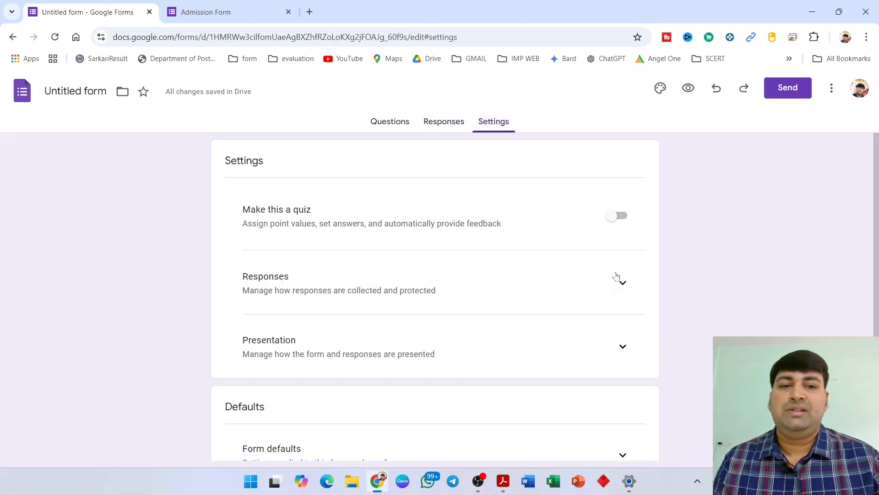
Expand the Responses settings and review the choices for Collect email addresses, leaving Do not collect selected
left_click(623, 284)
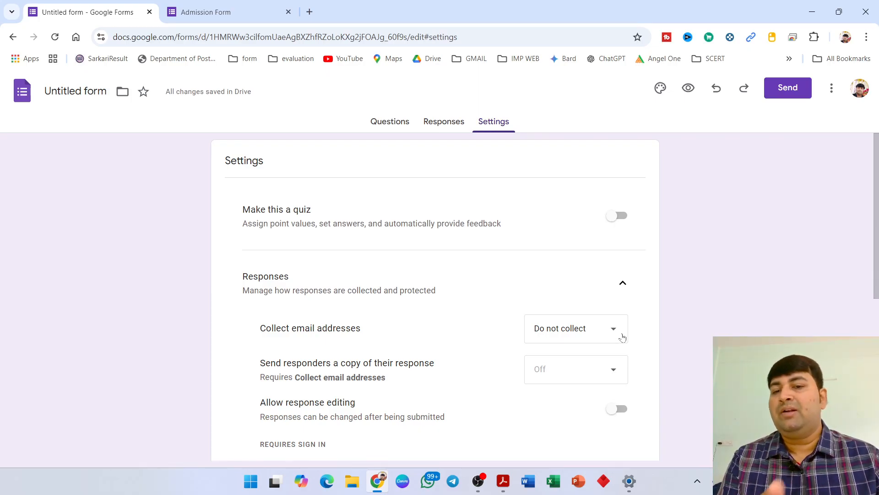
left_click(598, 337)
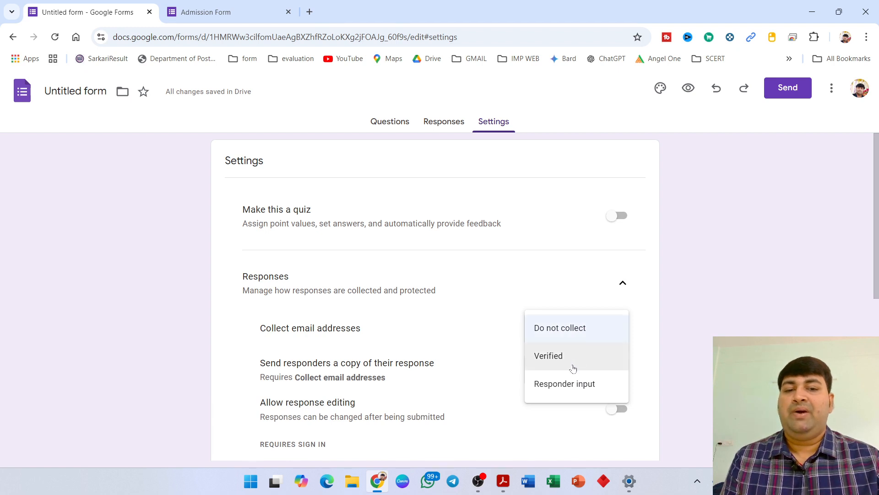
left_click(569, 297)
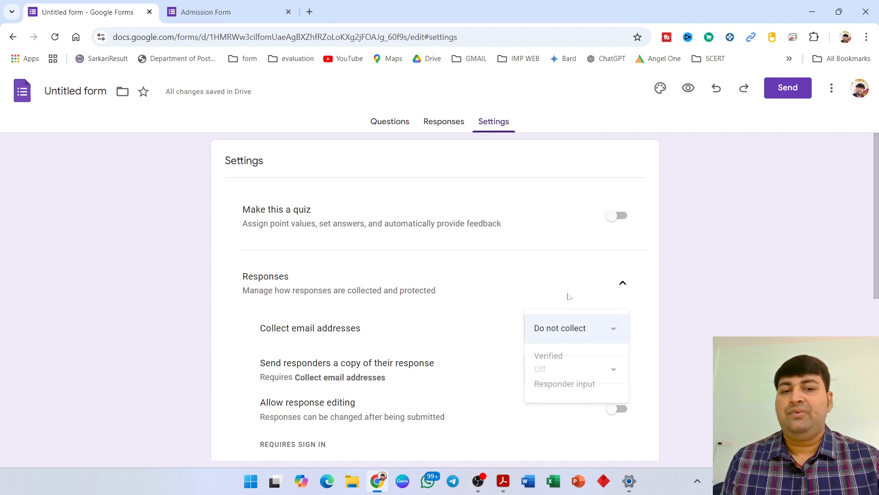
Turn on Limit to 1 response in the form's response settings
scroll(572, 366, "down", 3)
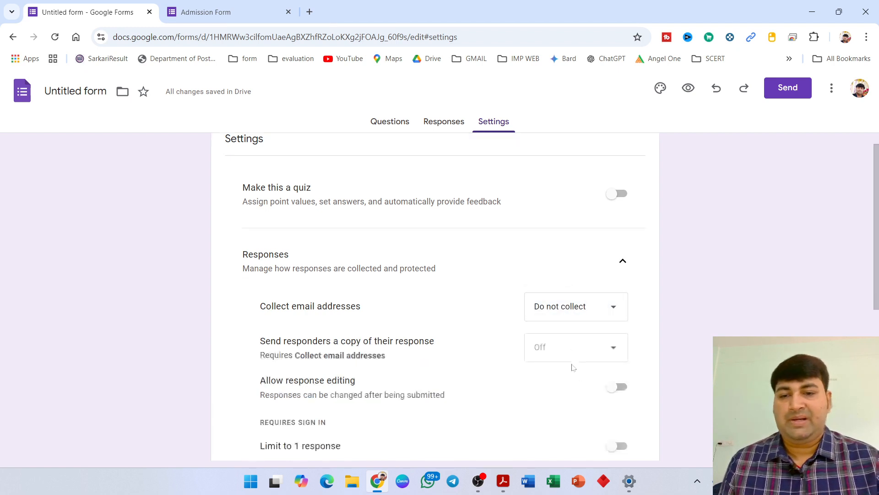
scroll(573, 367, "down", 1)
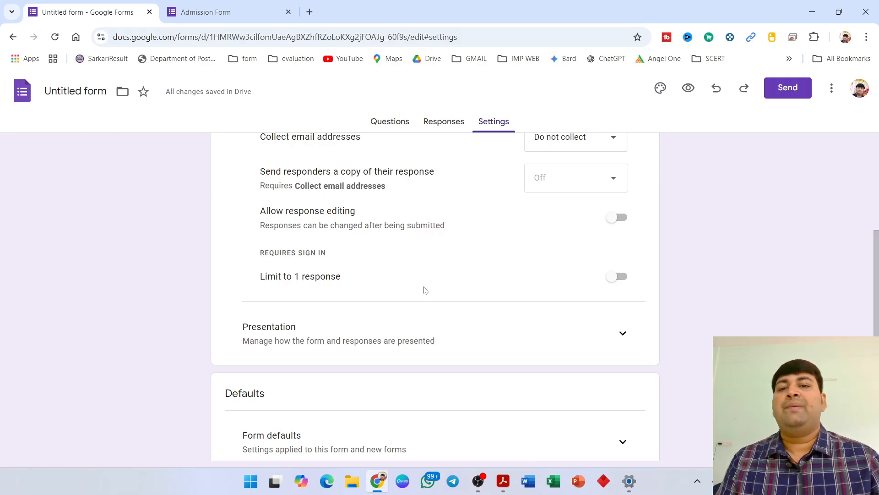
left_click(614, 276)
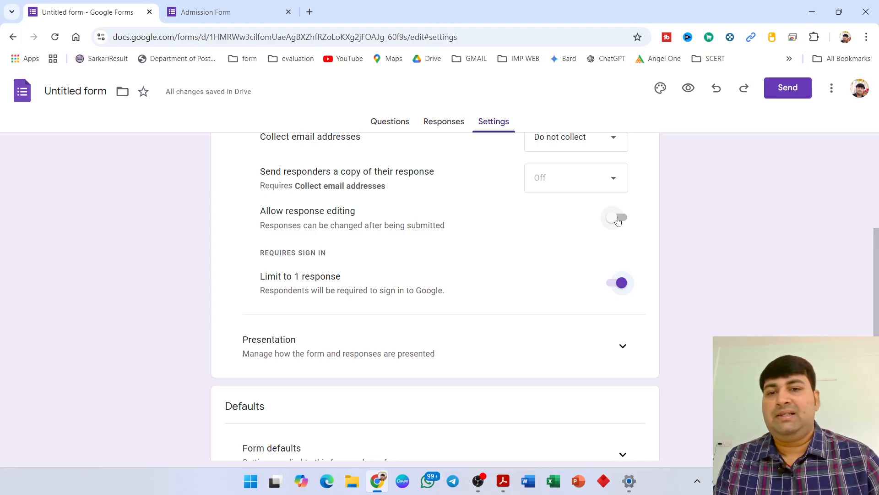
Try enabling Allow response editing, turn it back off, and look over the remaining settings
left_click(618, 218)
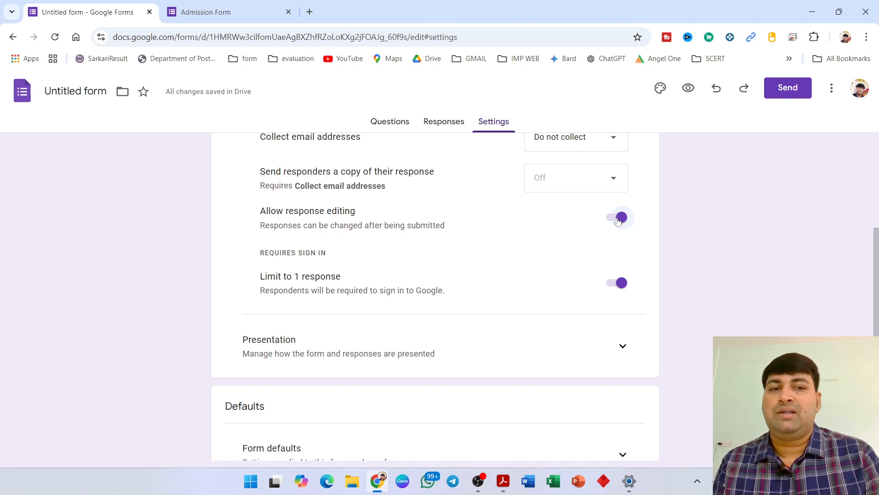
left_click(617, 218)
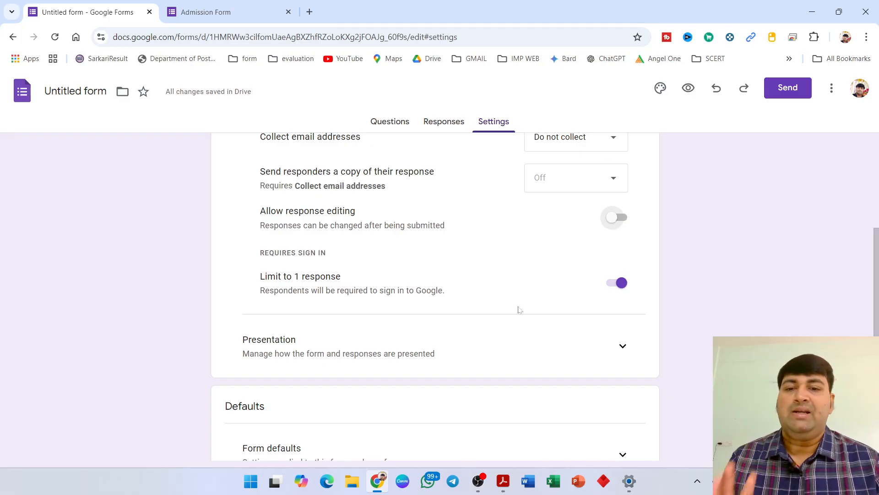
scroll(591, 377, "down", 3)
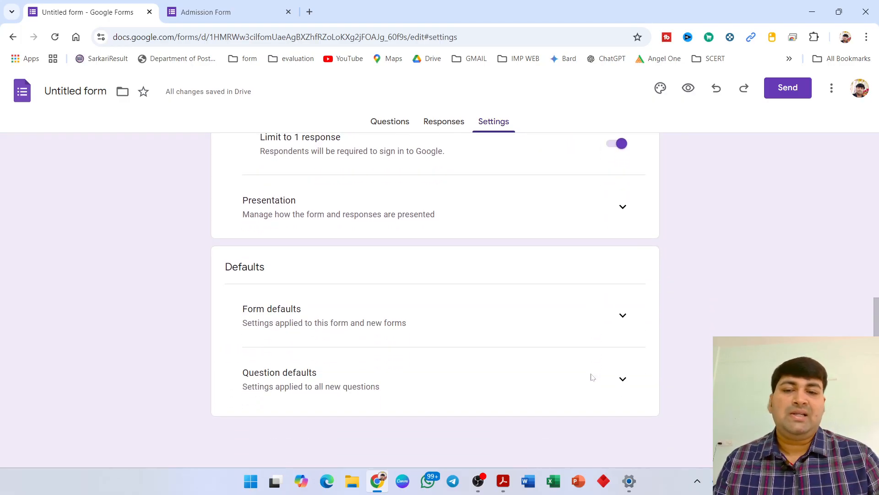
scroll(590, 376, "up", 7)
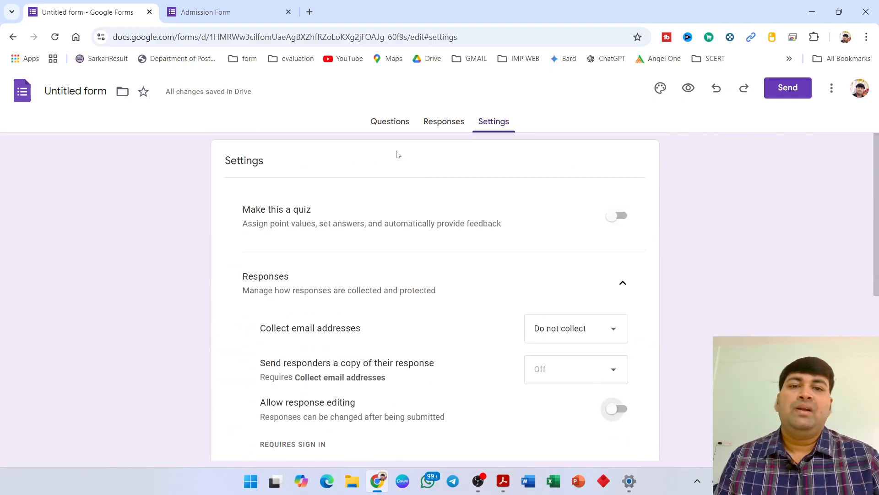
Return to the form's questions, view the embed and link sending options, and copy the form's shortened URL
left_click(386, 121)
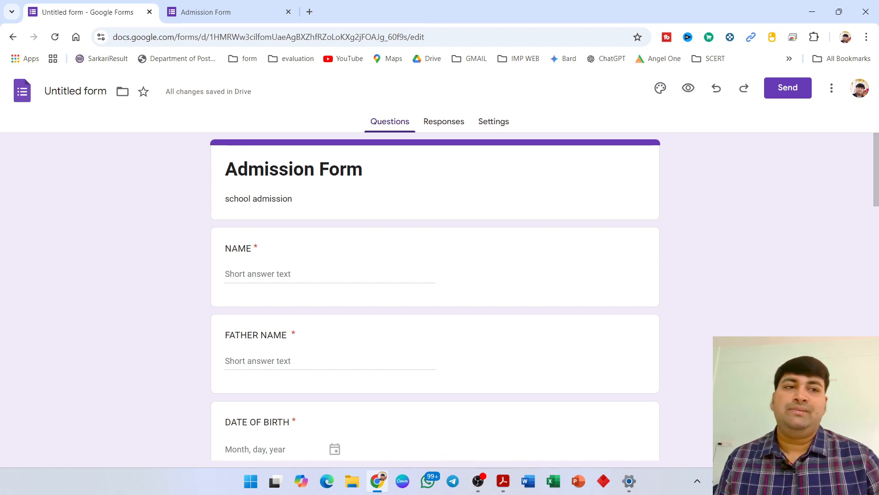
left_click(783, 90)
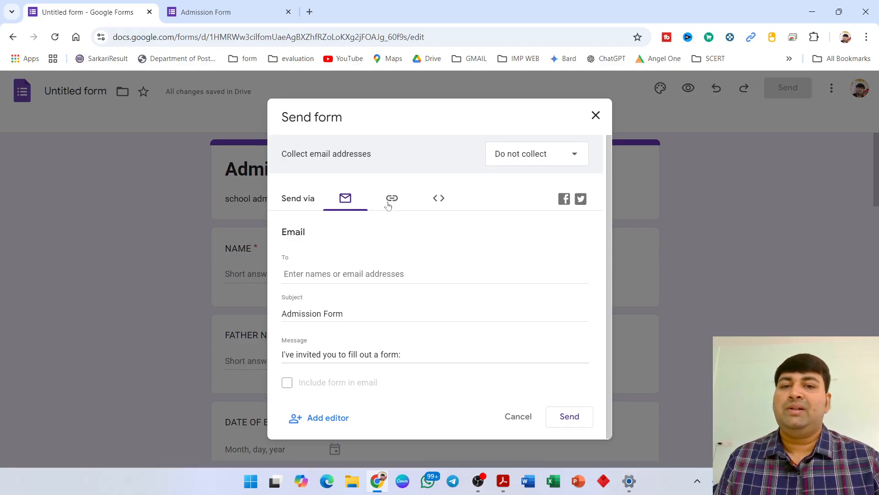
left_click(440, 201)
left_click(395, 201)
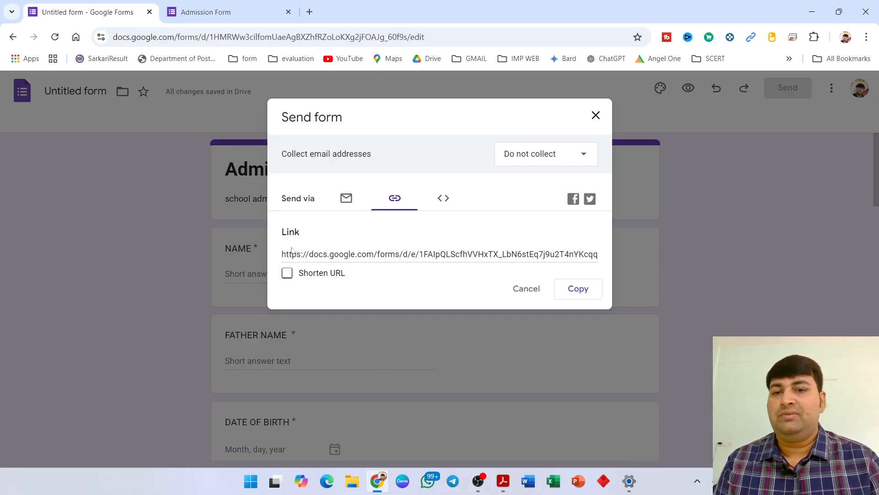
left_click(287, 274)
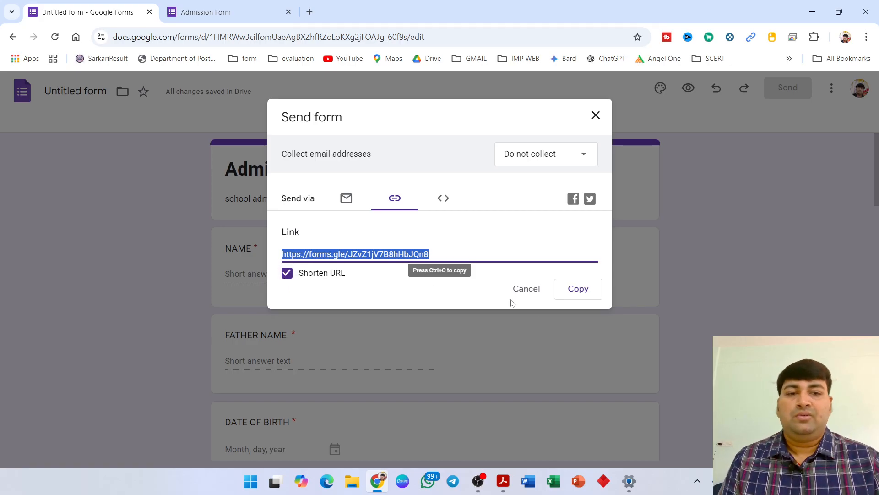
left_click(585, 290)
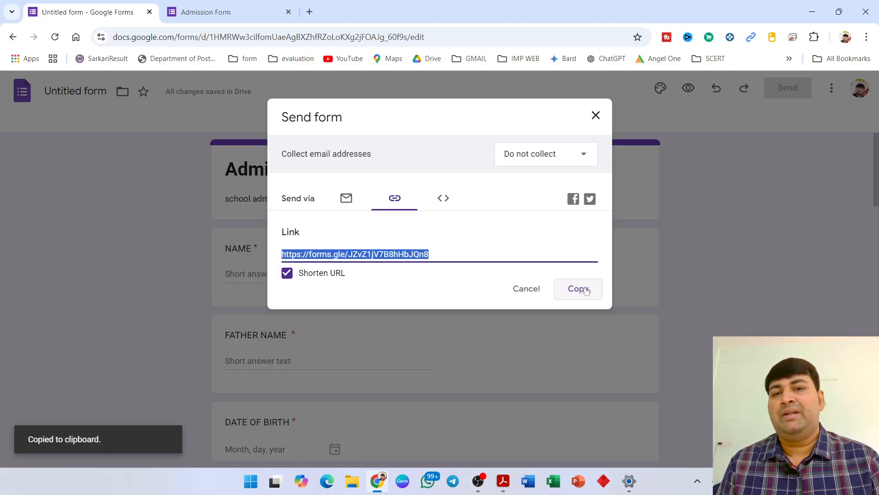
Open the copied short form link in a new browser tab to view the live Admission Form
left_click(309, 12)
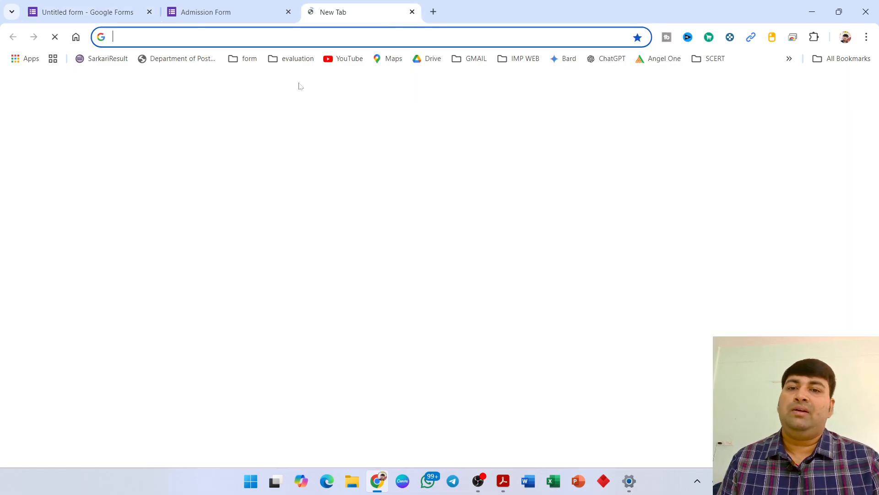
left_click(338, 237)
key("ctrl+v")
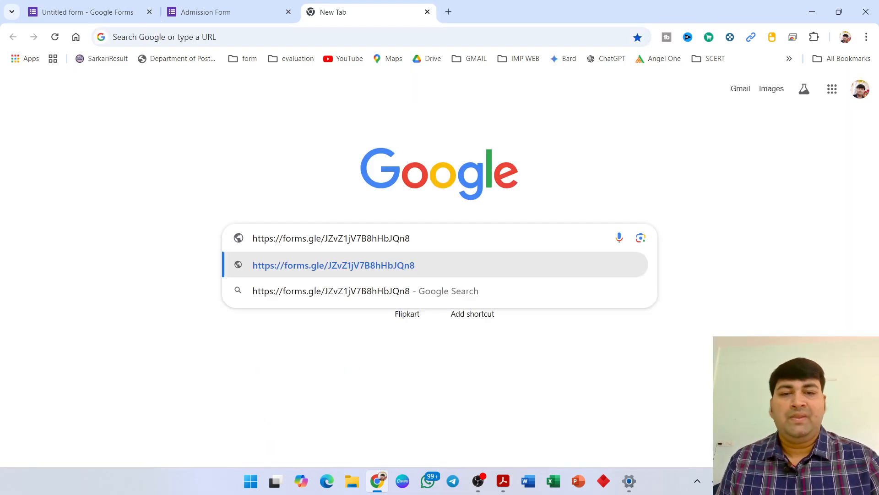
key("Return")
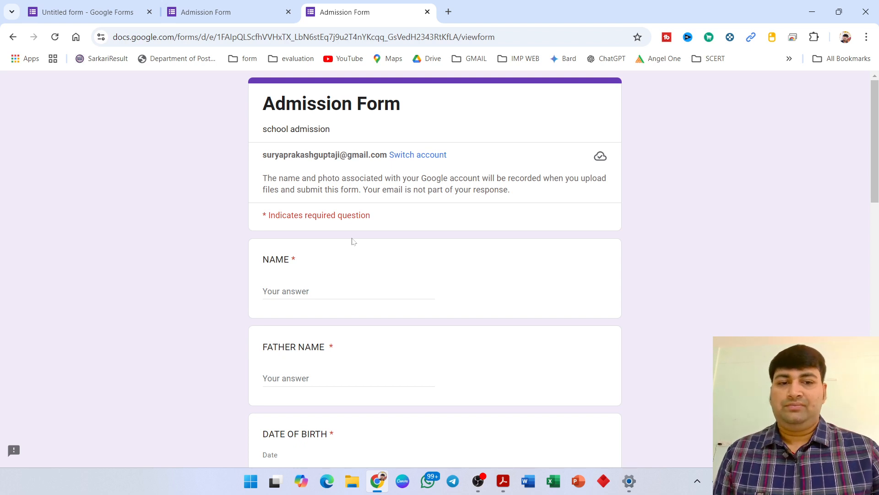
left_click(478, 481)
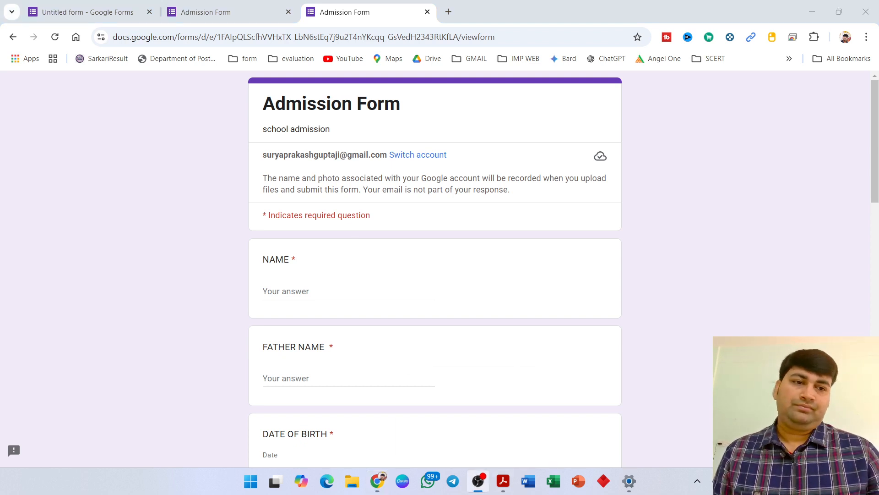